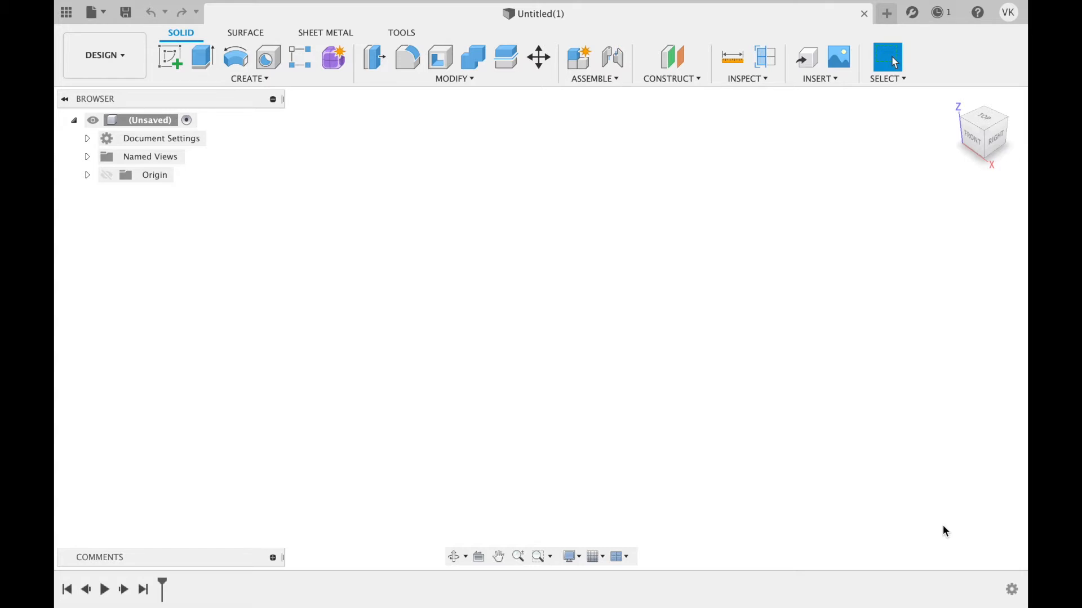
Step: Start a sketch on the horizontal ground plane and draw a 25 mm diameter circle centred on the origin
{"action": "left_click", "coordinate": [172, 64]}
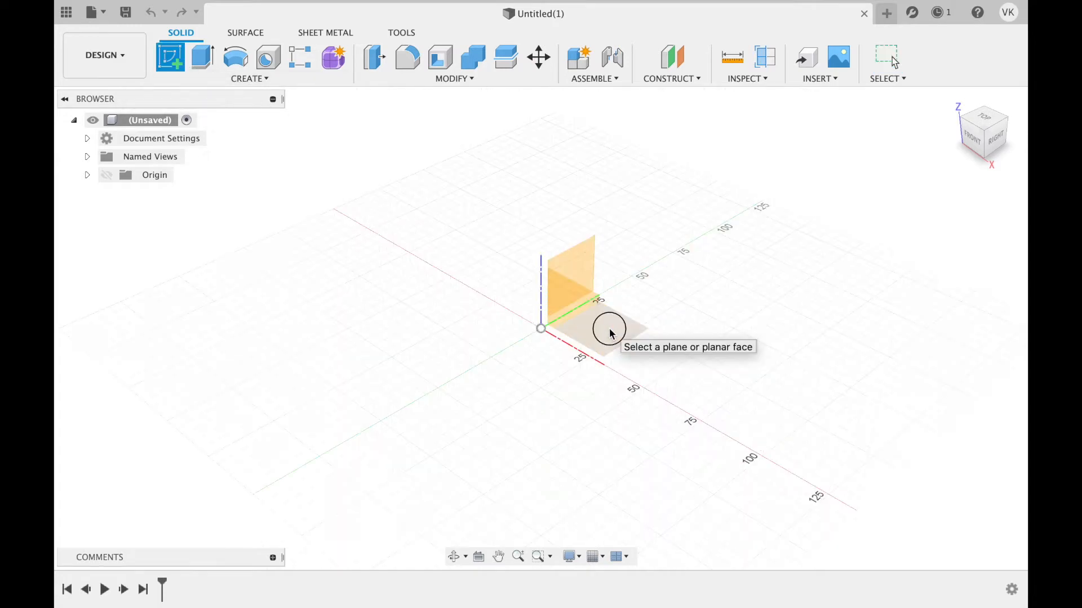
{"action": "left_click", "coordinate": [610, 333]}
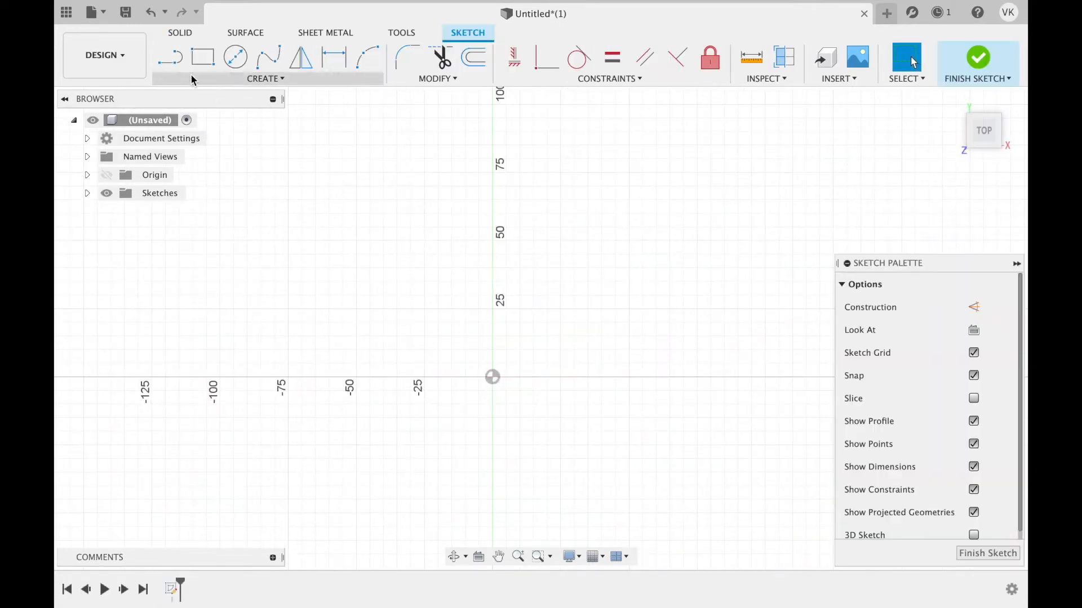
{"action": "left_click", "coordinate": [235, 68]}
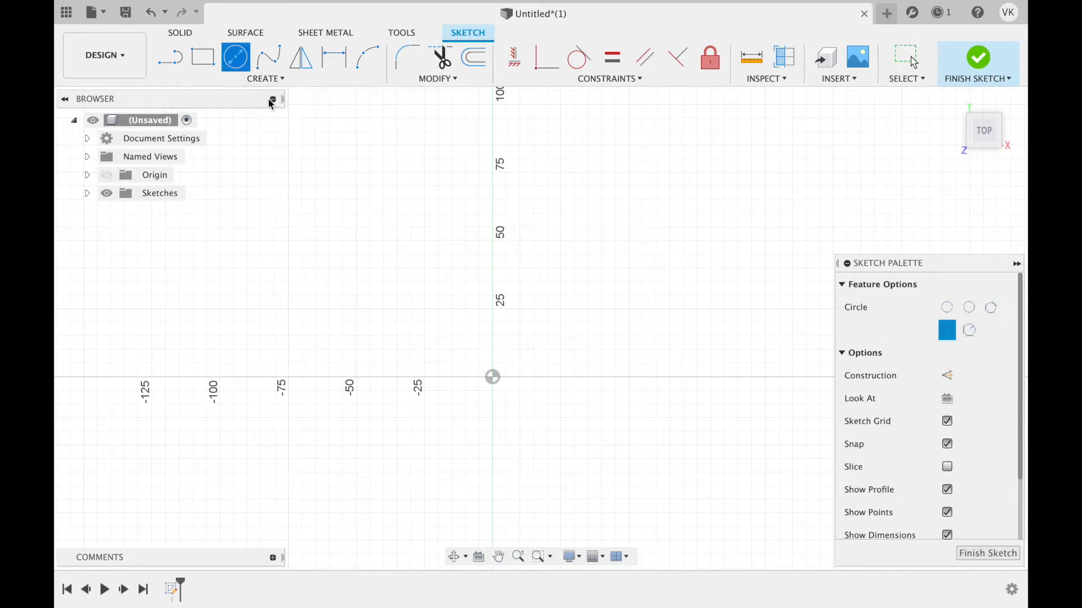
{"action": "left_click", "coordinate": [494, 381]}
{"action": "type", "text": "25"}
{"action": "key", "text": "Return"}
{"action": "key", "text": "Escape"}
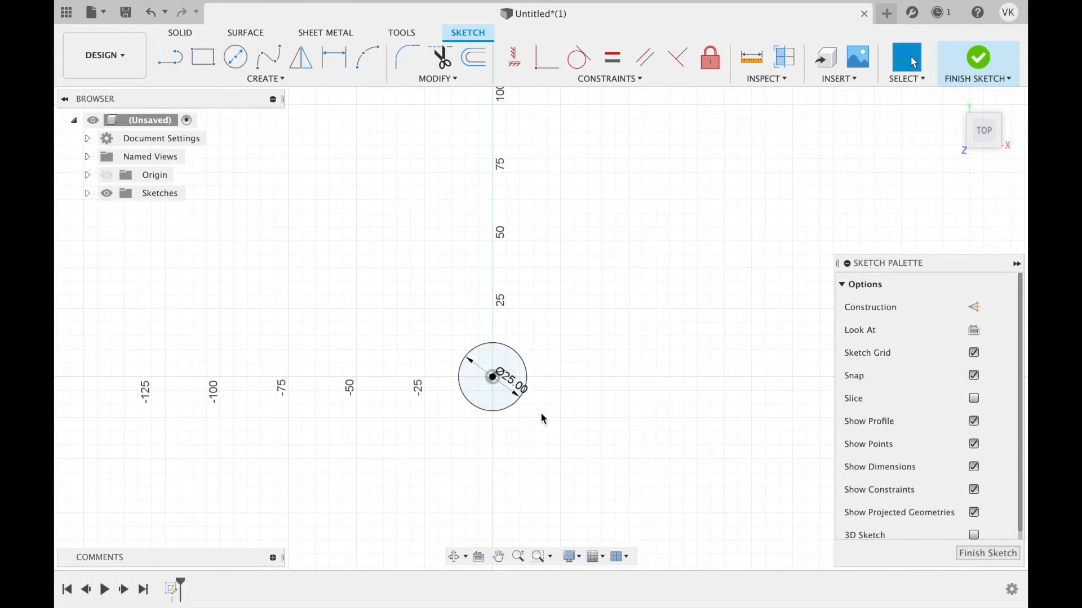
Step: Draw a rectangle 25 mm wide and 50 mm high, rising from the circle's horizontal diameter
{"action": "left_click", "coordinate": [205, 61]}
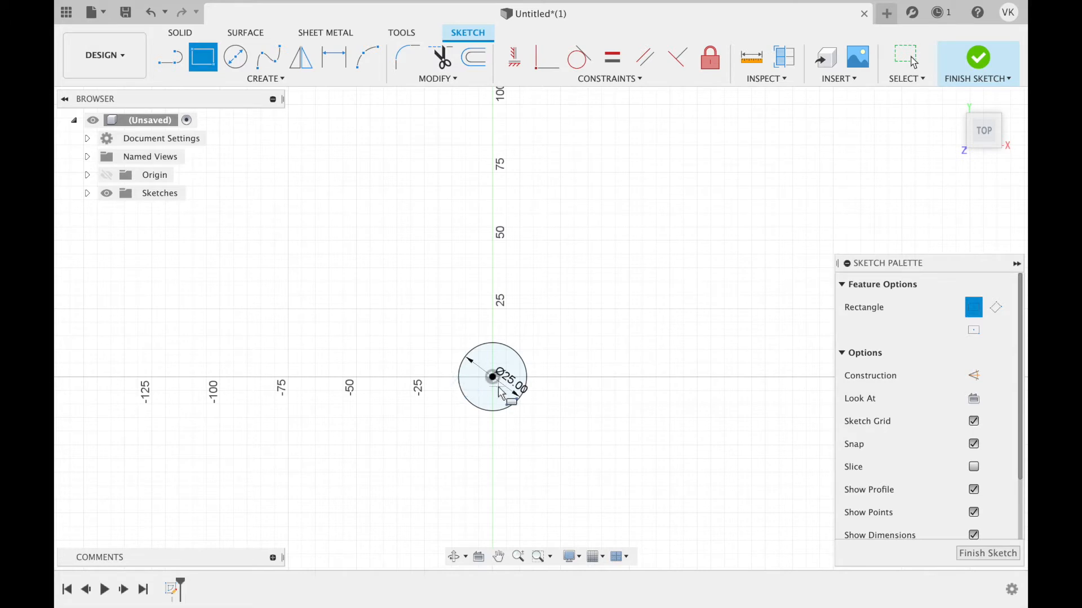
{"action": "left_click", "coordinate": [459, 376]}
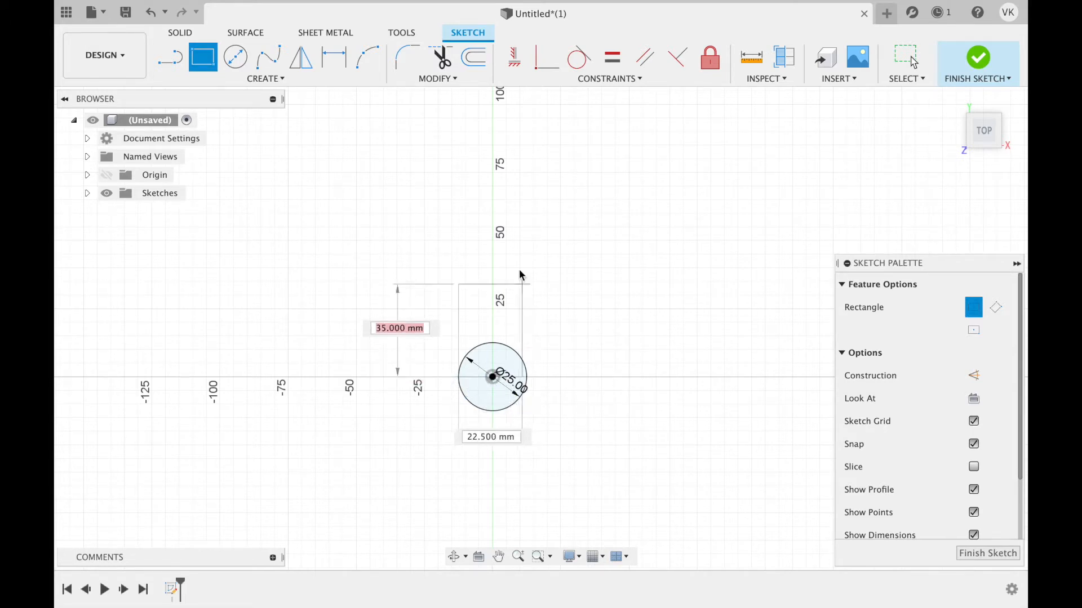
{"action": "type", "text": "50"}
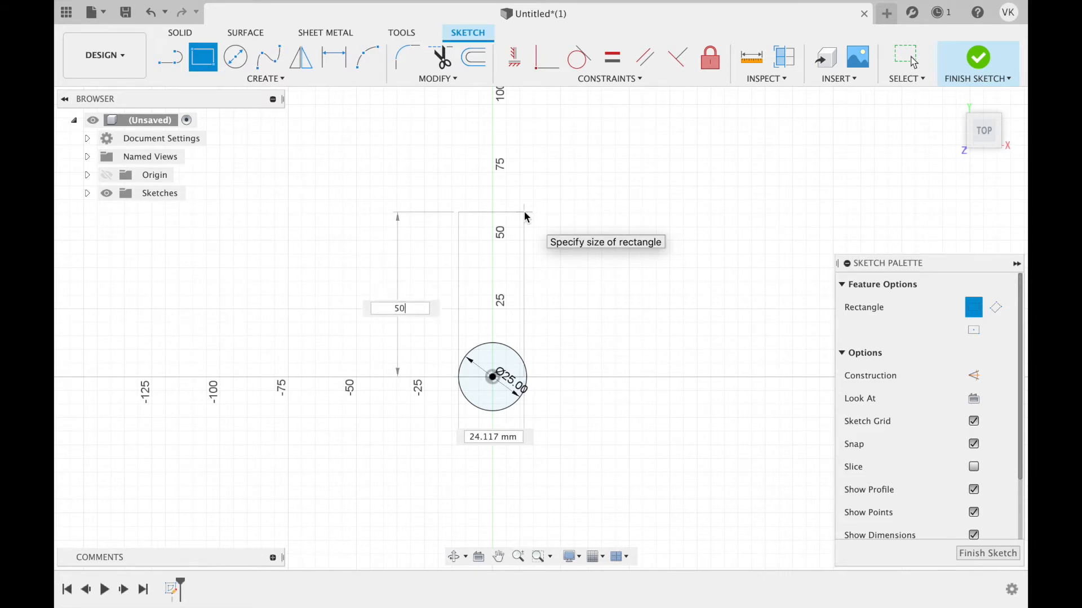
{"action": "key", "text": "Tab"}
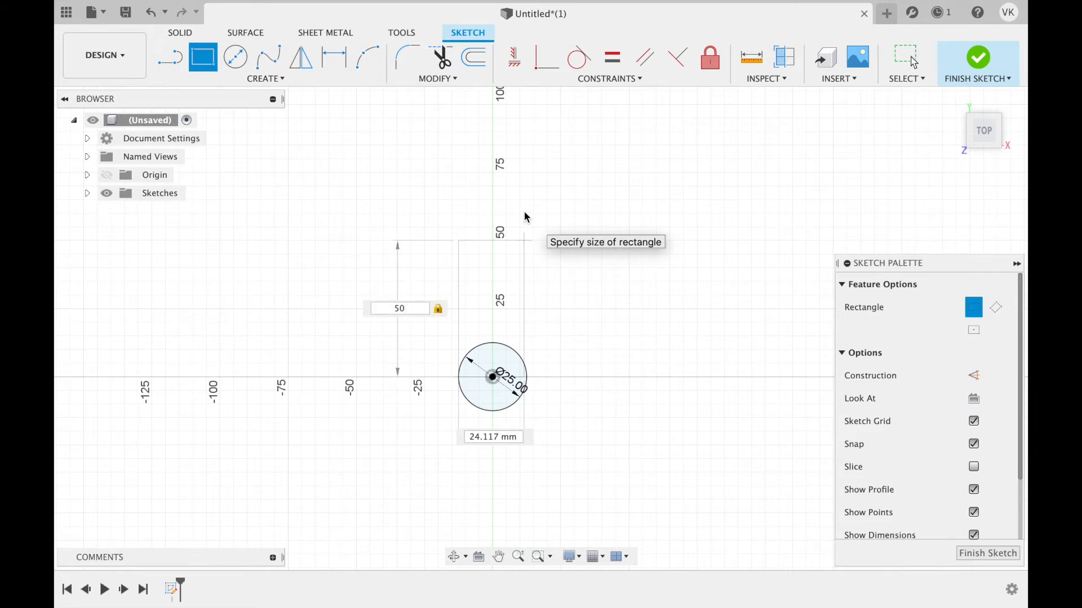
{"action": "key", "text": "Tab"}
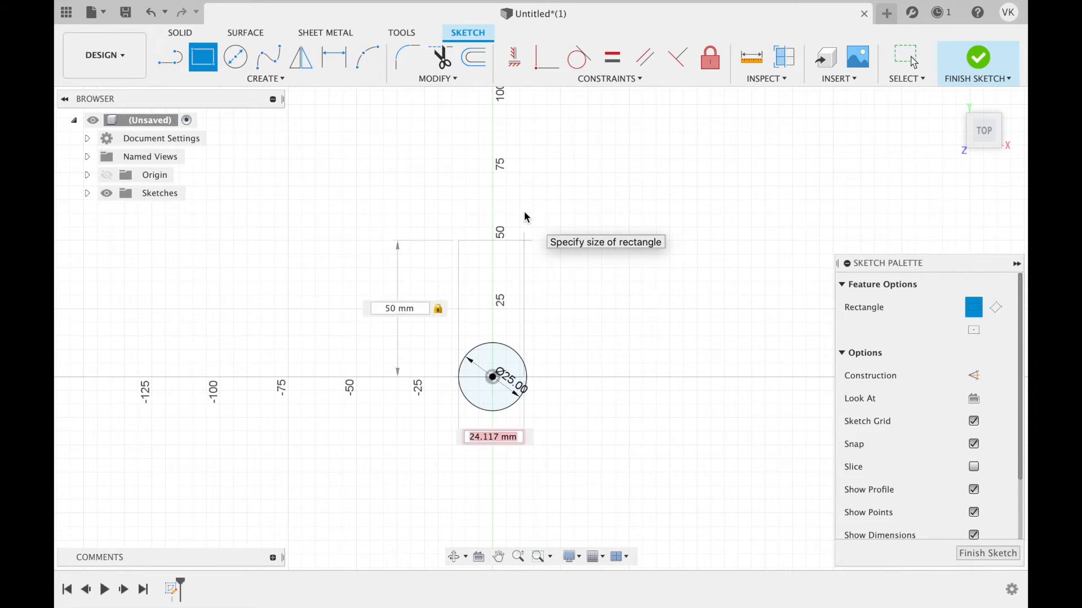
{"action": "type", "text": "25"}
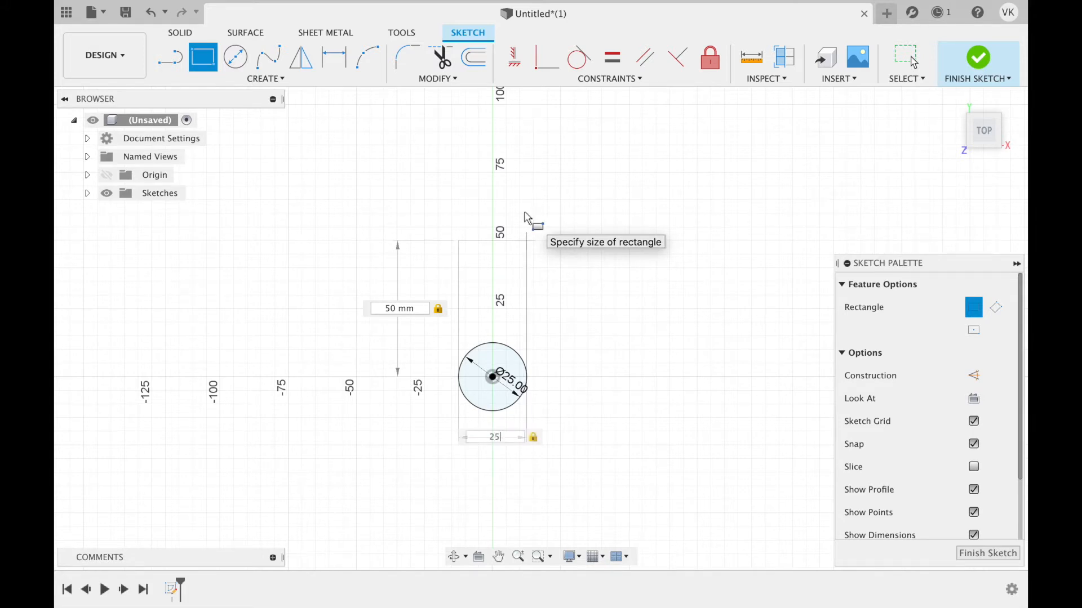
{"action": "key", "text": "Return"}
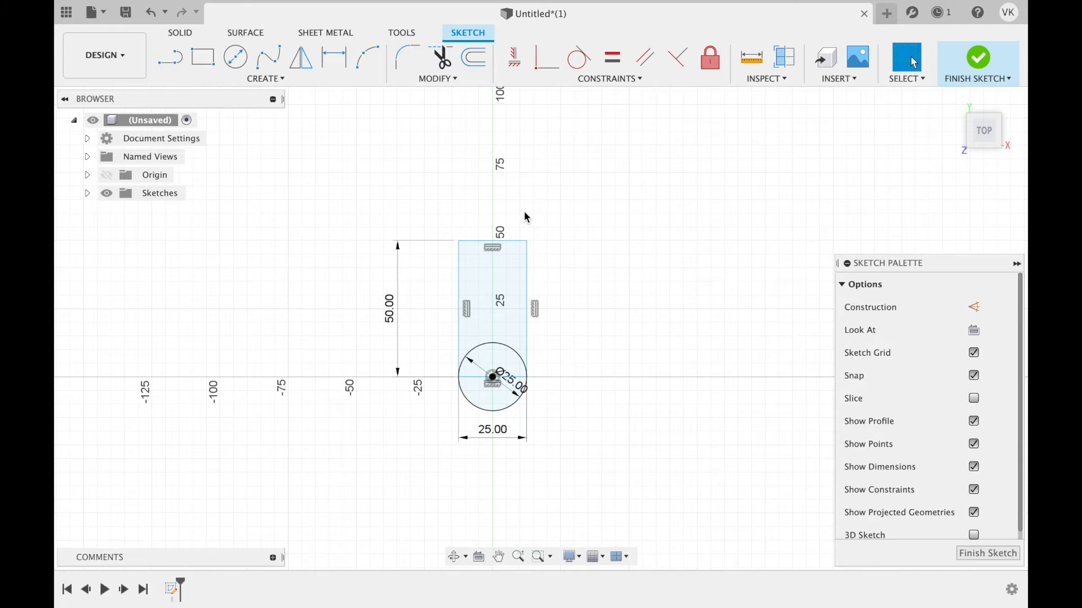
Step: Draw a two-point circle whose diameter spans the rectangle's upper edge from corner to corner
{"action": "left_click", "coordinate": [246, 79]}
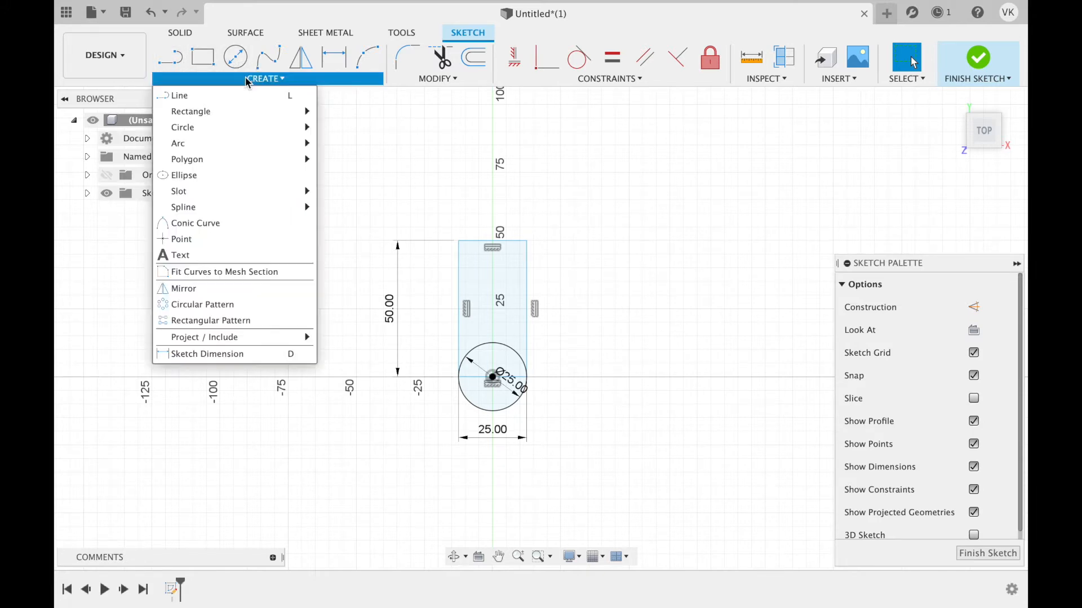
{"action": "mouse_move", "coordinate": [224, 128]}
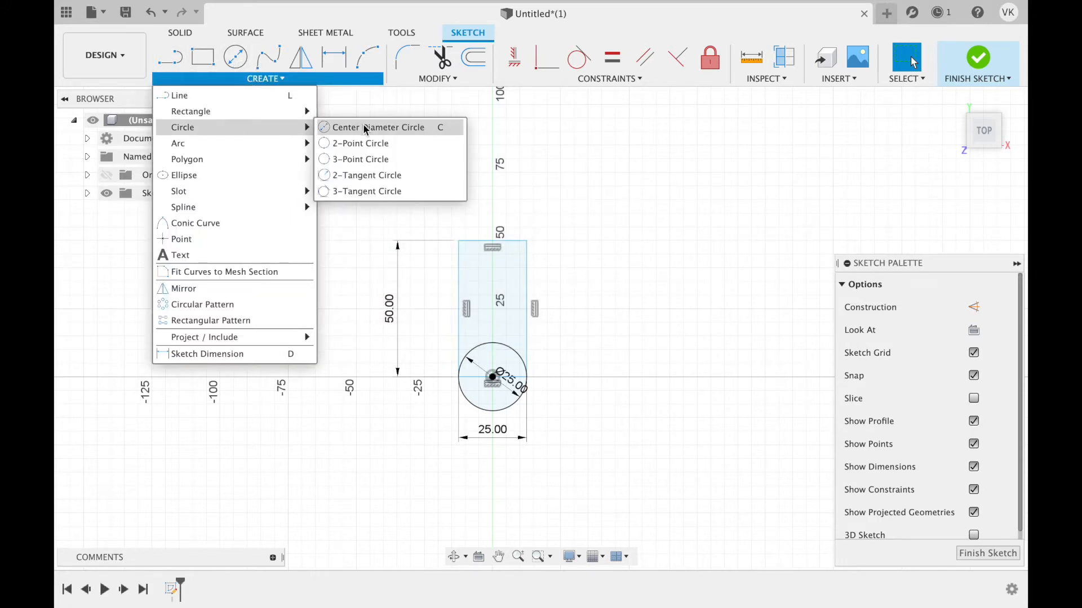
{"action": "left_click", "coordinate": [366, 143]}
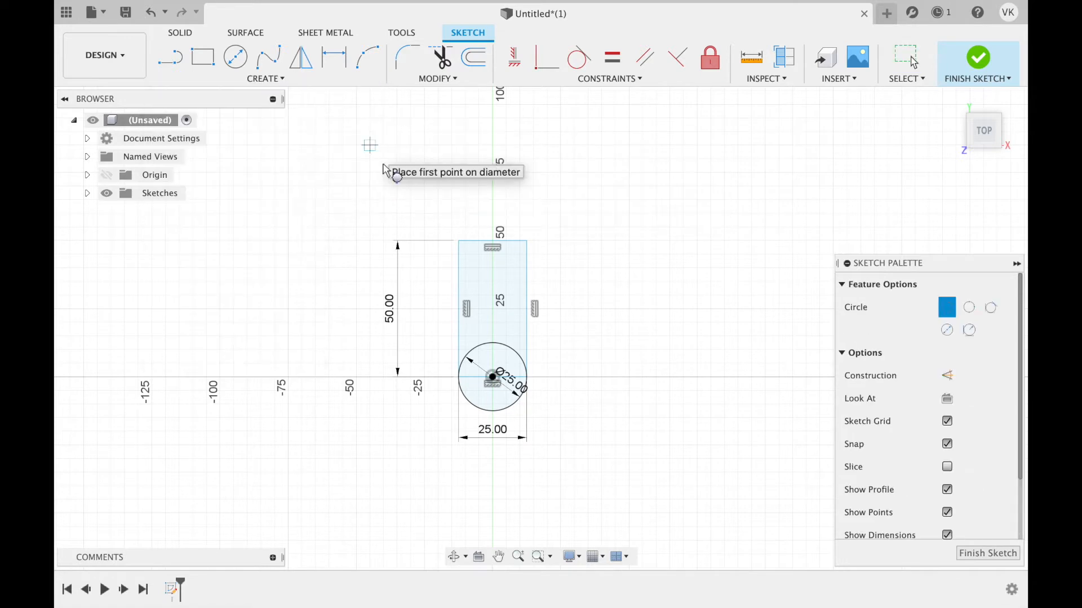
{"action": "left_click", "coordinate": [459, 241]}
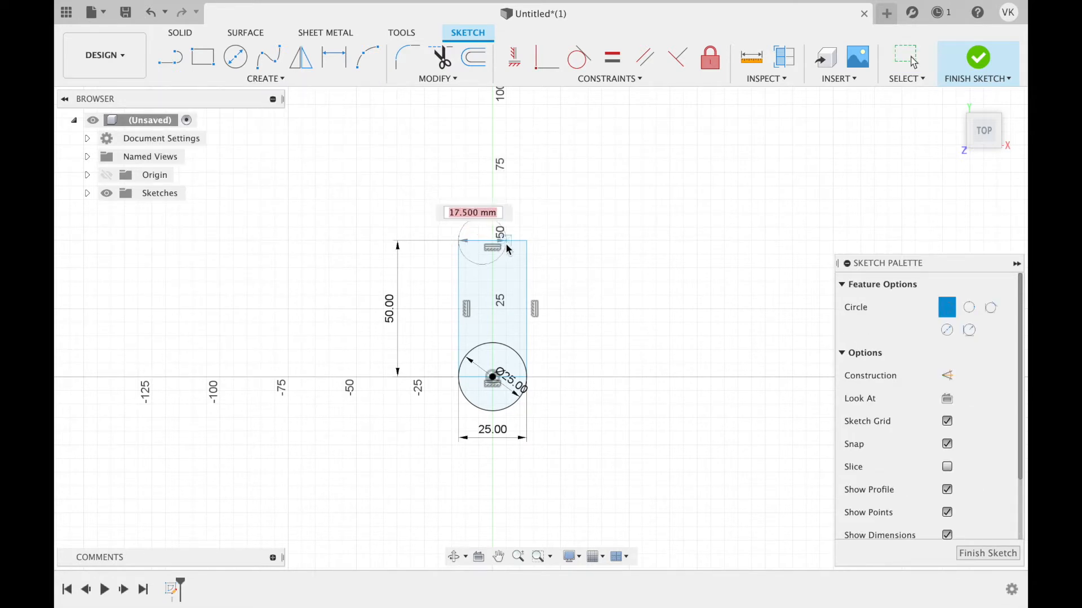
{"action": "left_click", "coordinate": [528, 242]}
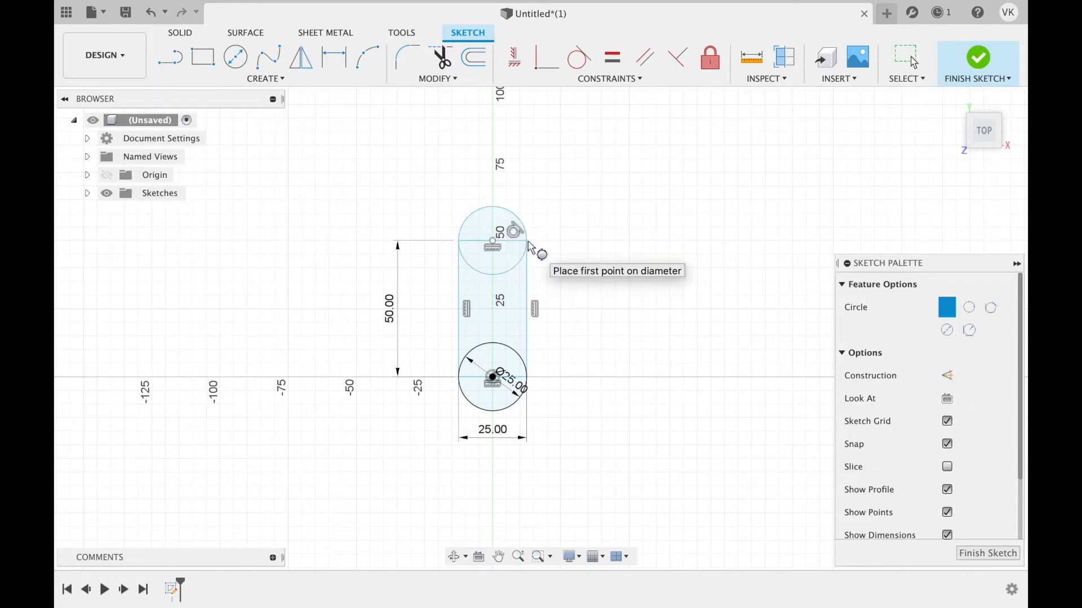
Step: Offset the upper circle outward by 5 mm
{"action": "scroll", "coordinate": [543, 253], "scroll_direction": "up", "scroll_amount": 1}
{"action": "mouse_move", "coordinate": [551, 309]}
{"action": "middle_mouse_down"}
{"action": "mouse_move", "coordinate": [555, 328]}
{"action": "mouse_move", "coordinate": [578, 310]}
{"action": "middle_mouse_up"}
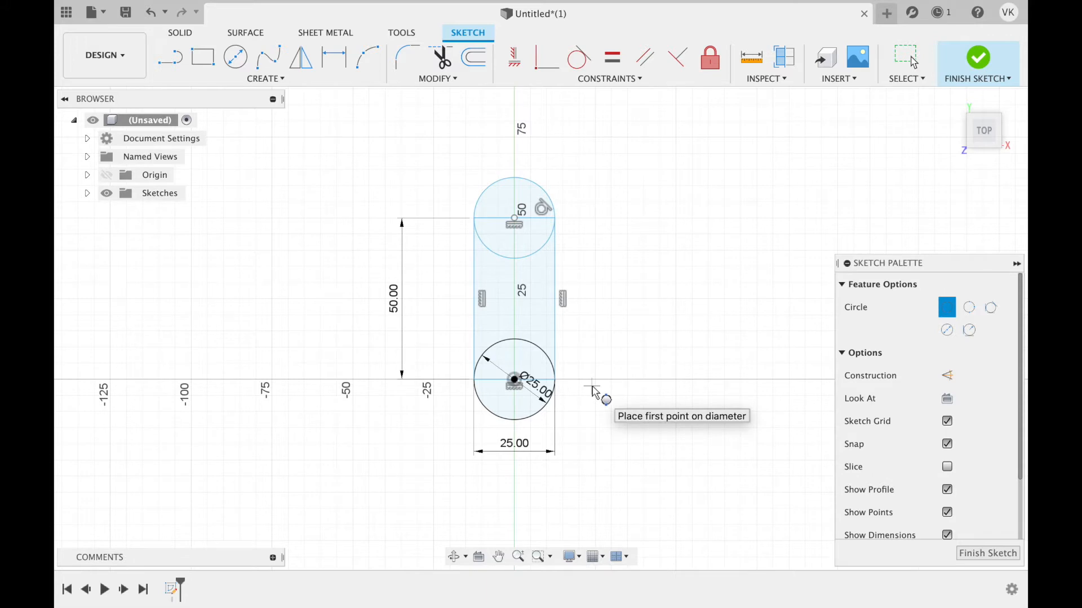
{"action": "left_click", "coordinate": [476, 59]}
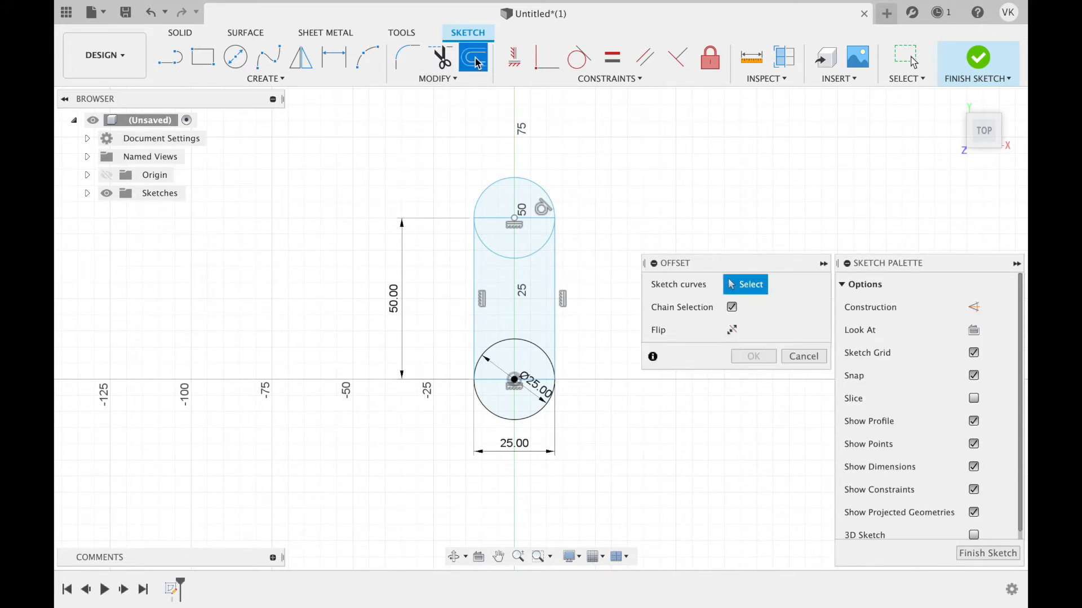
{"action": "left_click", "coordinate": [505, 179]}
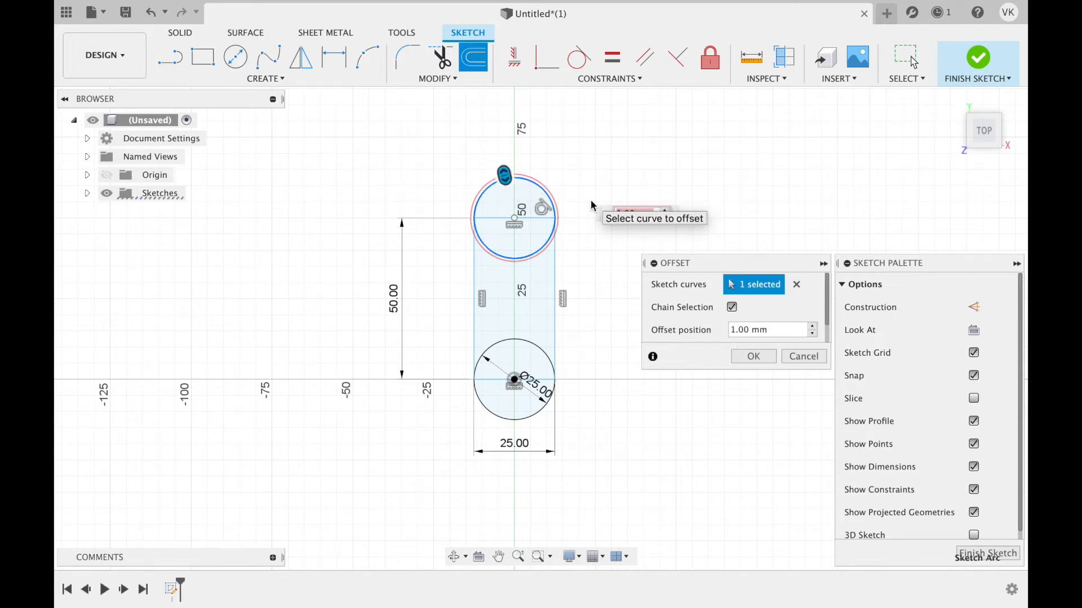
{"action": "type", "text": "5"}
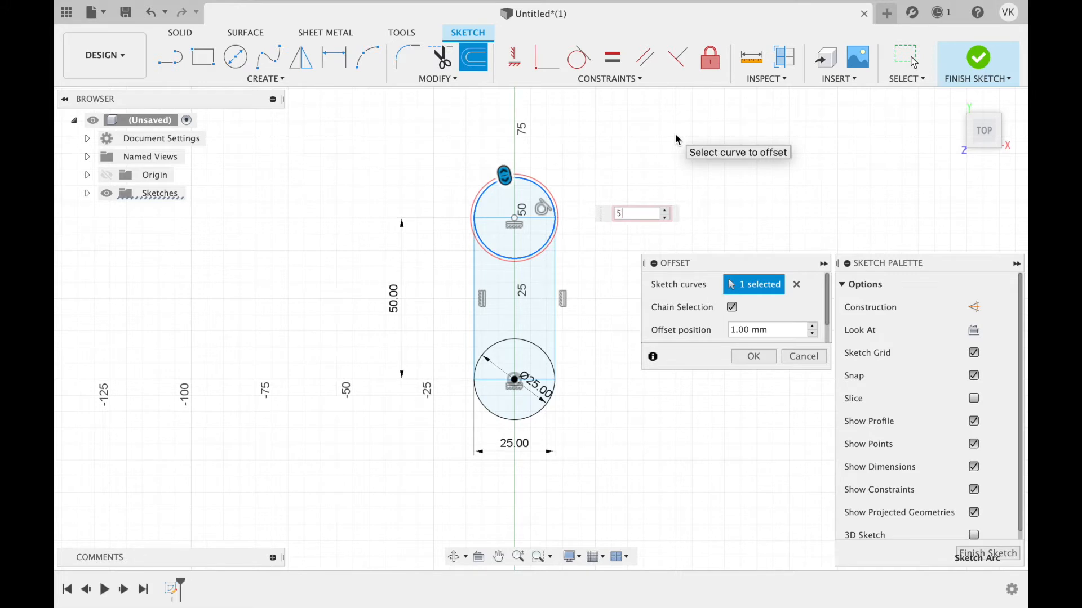
{"action": "key", "text": "Return"}
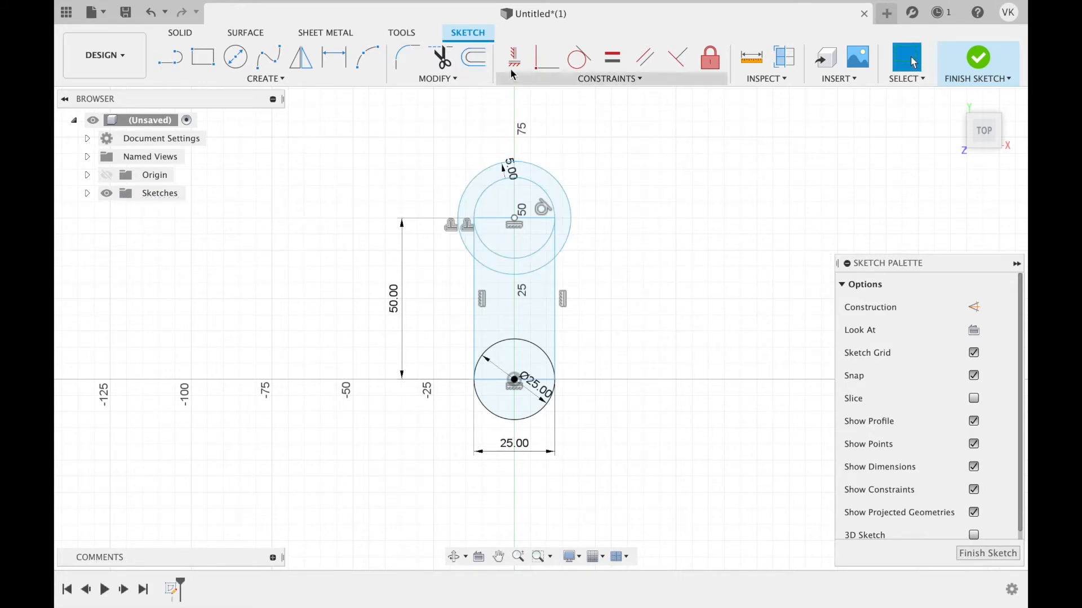
Step: Offset the lower 25 mm circle outward by 5 mm
{"action": "left_click", "coordinate": [473, 56]}
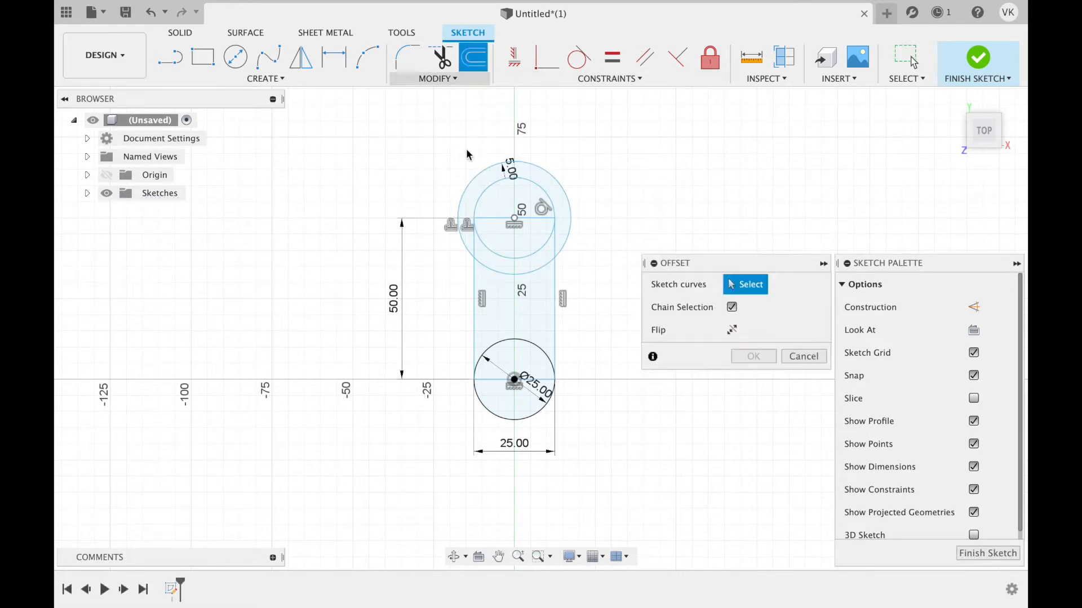
{"action": "left_click", "coordinate": [506, 347]}
{"action": "type", "text": "5"}
{"action": "key", "text": "Return"}
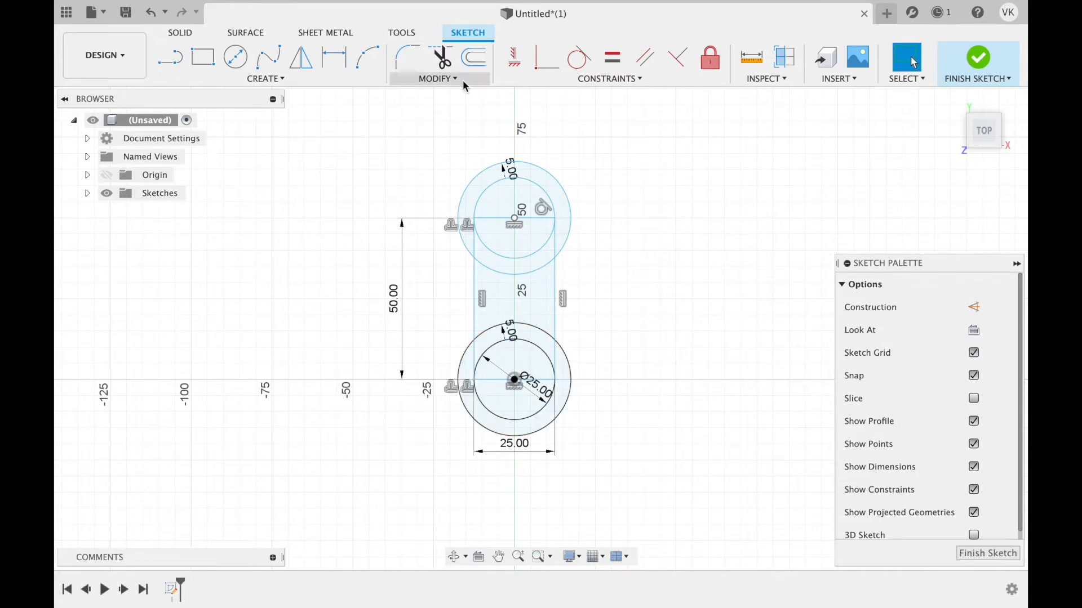
Step: Offset the rectangle outward by 5 mm as one chain
{"action": "left_click", "coordinate": [473, 56]}
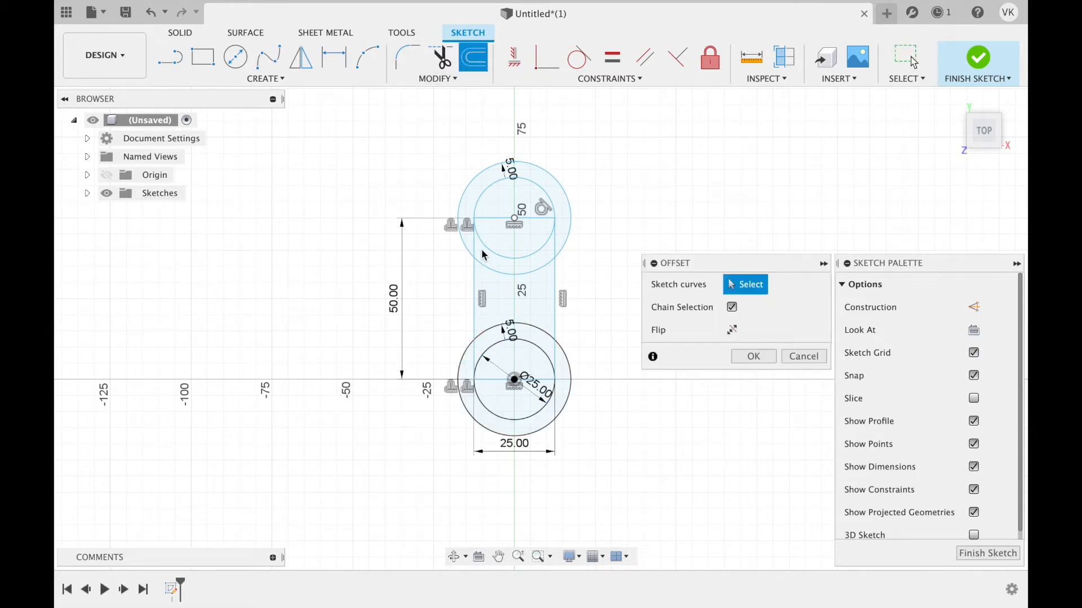
{"action": "left_click", "coordinate": [479, 307]}
{"action": "type", "text": "5"}
{"action": "key", "text": "Return"}
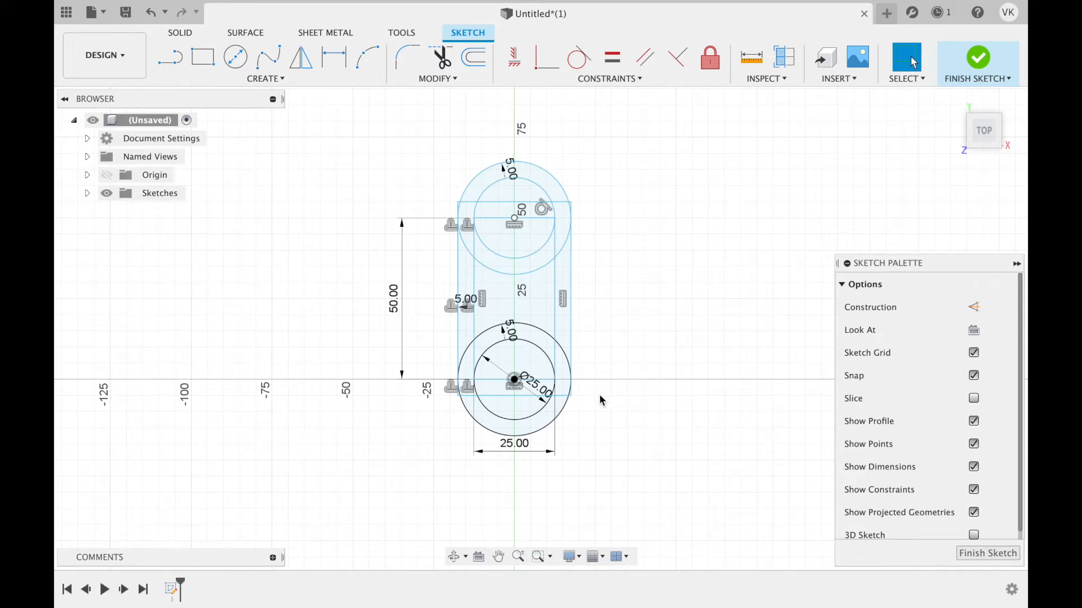
Step: At the lower circles, trim the outer rectangle's lower right corner and bottom edge sections, plus the inner rectangle's bottom edge
{"action": "scroll", "coordinate": [568, 414], "scroll_direction": "up", "scroll_amount": 10}
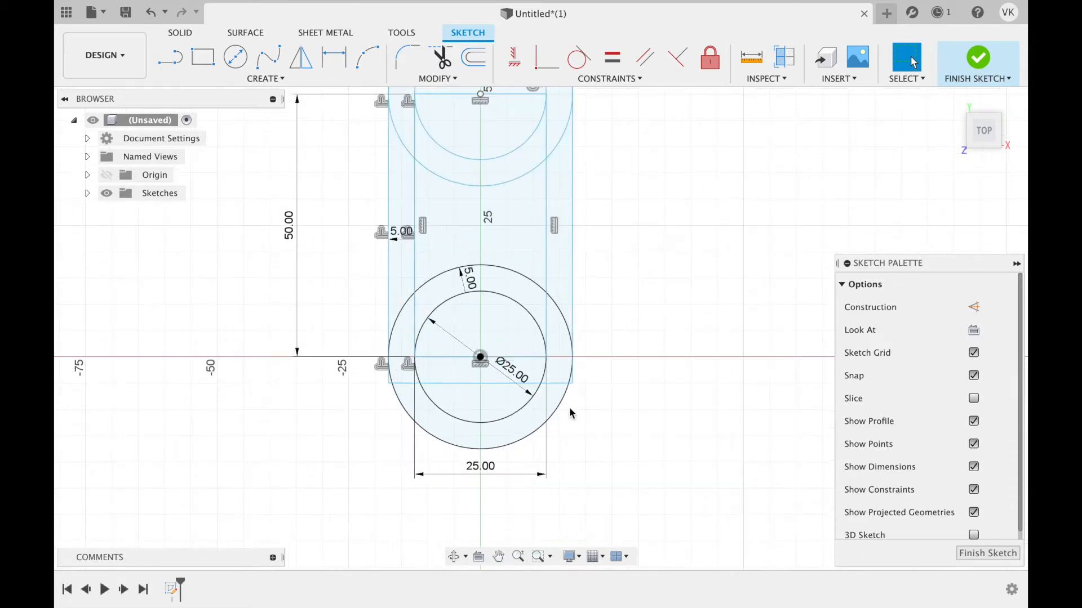
{"action": "scroll", "coordinate": [560, 387], "scroll_direction": "up", "scroll_amount": 5}
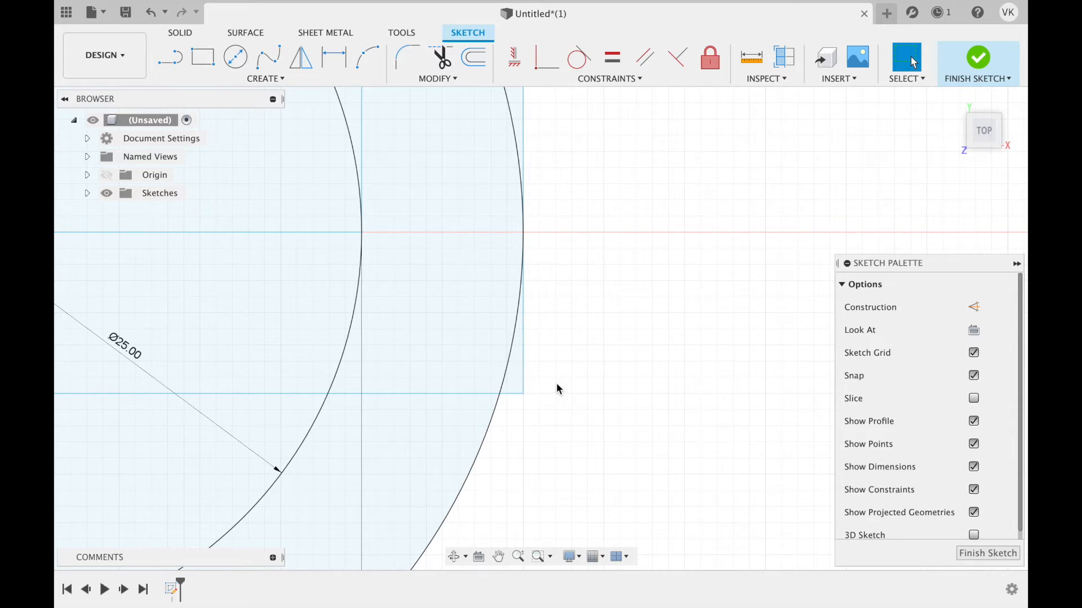
{"action": "key", "text": "t"}
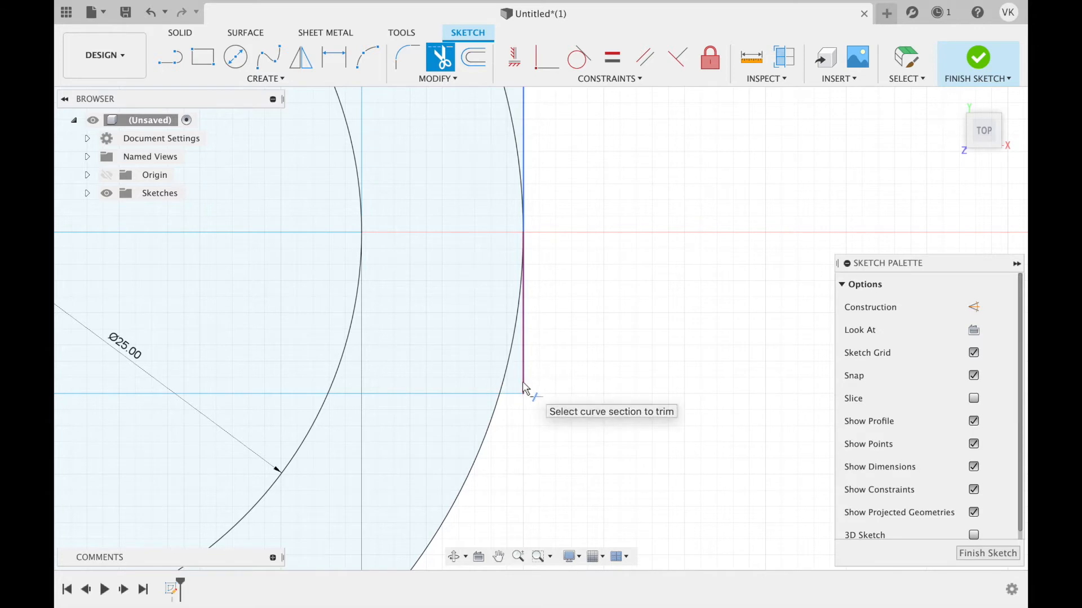
{"action": "scroll", "coordinate": [514, 397], "scroll_direction": "down", "scroll_amount": 4}
{"action": "middle_click_drag", "start_coordinate": [514, 398], "coordinate": [629, 419]}
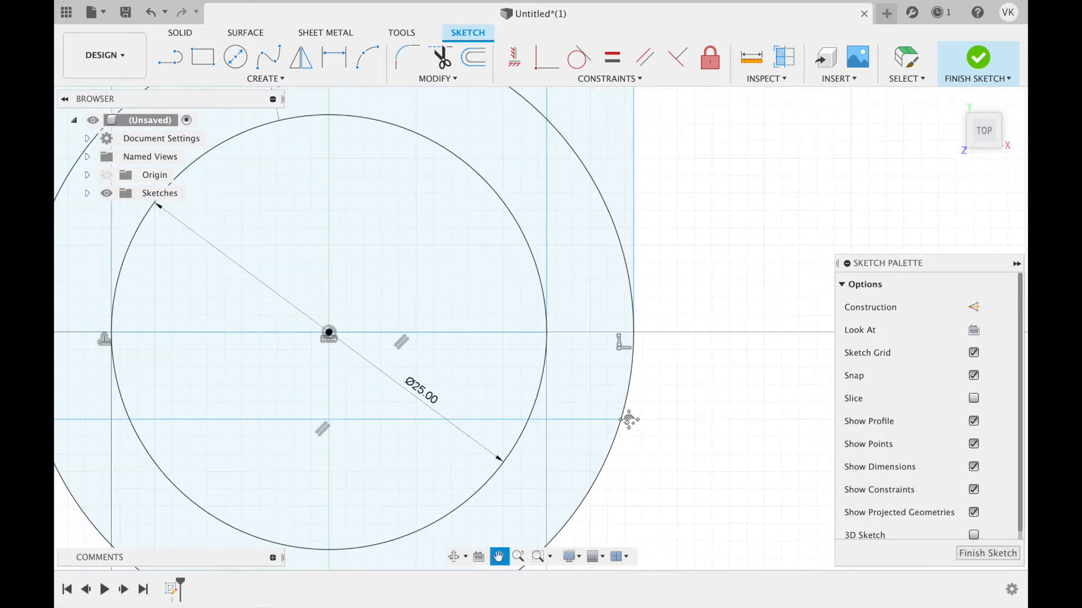
{"action": "left_click", "coordinate": [588, 420]}
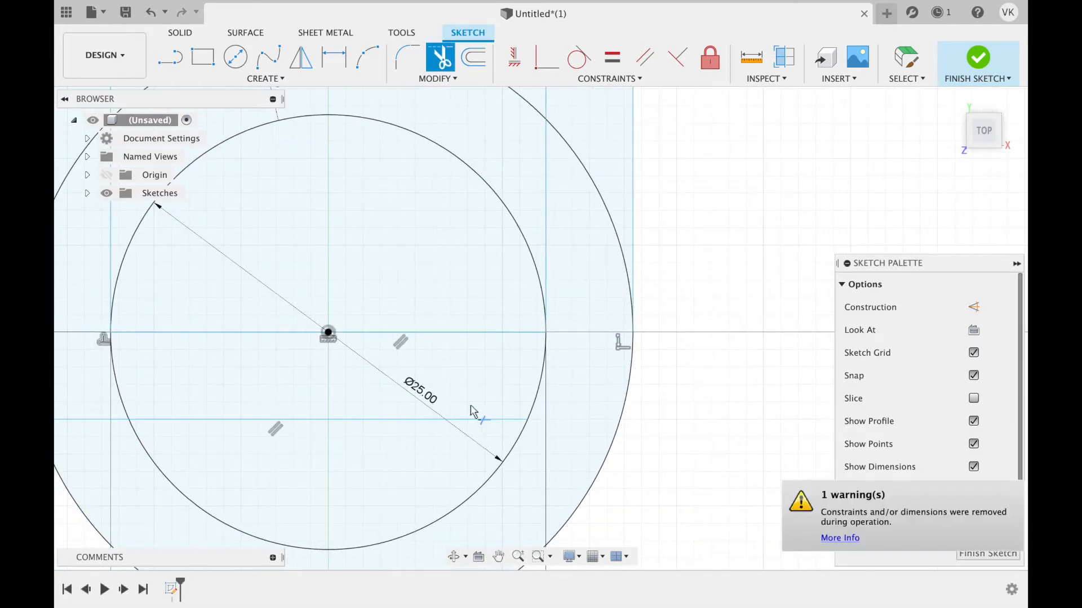
{"action": "left_click", "coordinate": [451, 332]}
Step: Trim the outer rectangle's leftover bottom edge and lower left corner segments around the lower outer circle
{"action": "scroll", "coordinate": [409, 369], "scroll_direction": "down", "scroll_amount": 3}
{"action": "middle_click_drag", "start_coordinate": [409, 368], "coordinate": [476, 378]}
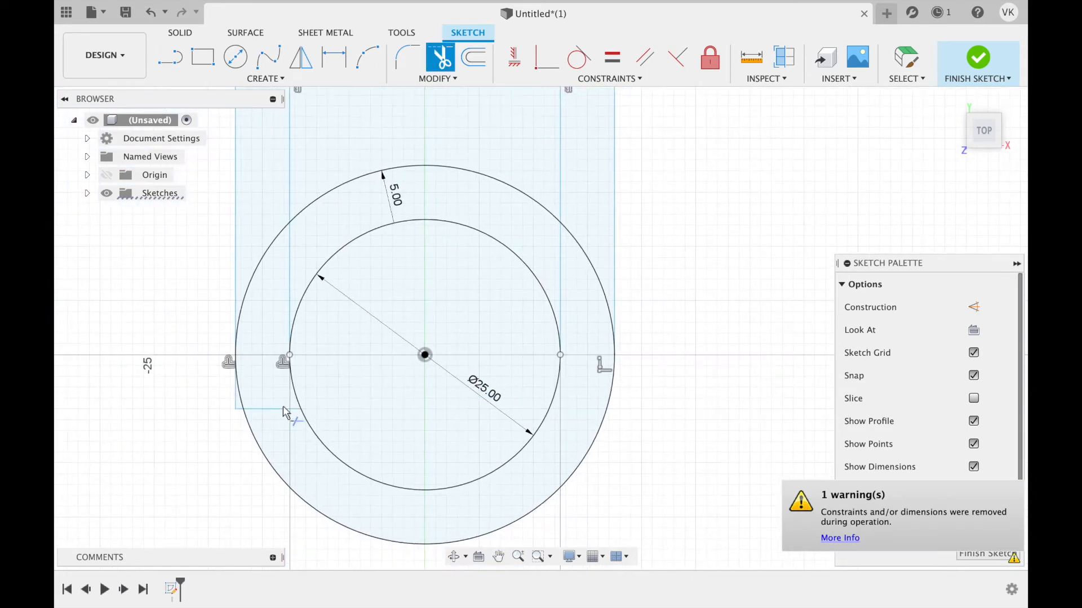
{"action": "left_click", "coordinate": [271, 410]}
{"action": "scroll", "coordinate": [235, 403], "scroll_direction": "up", "scroll_amount": 5}
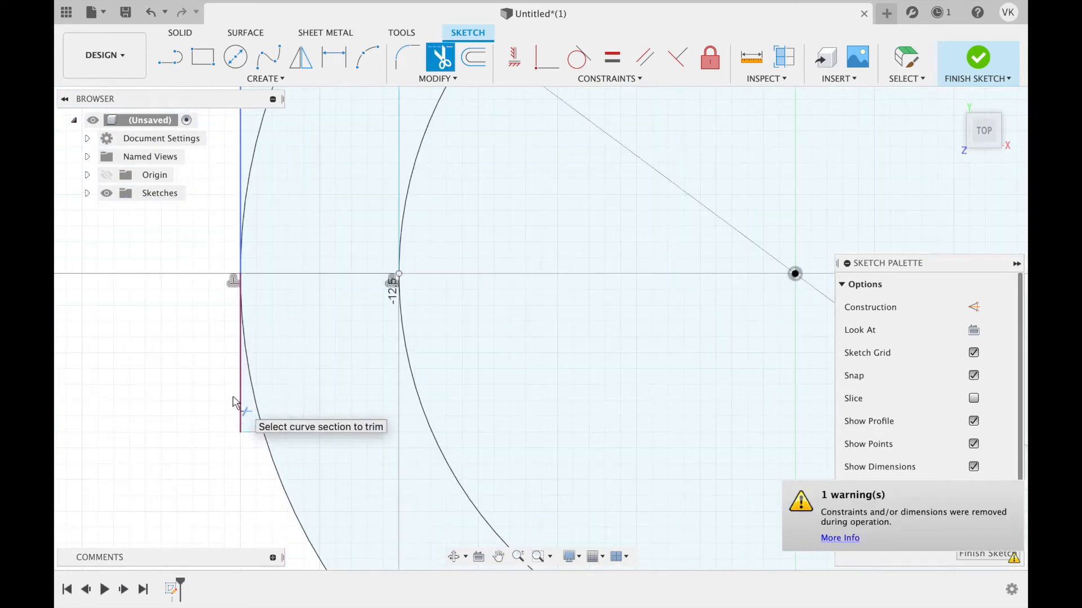
{"action": "left_click", "coordinate": [240, 407]}
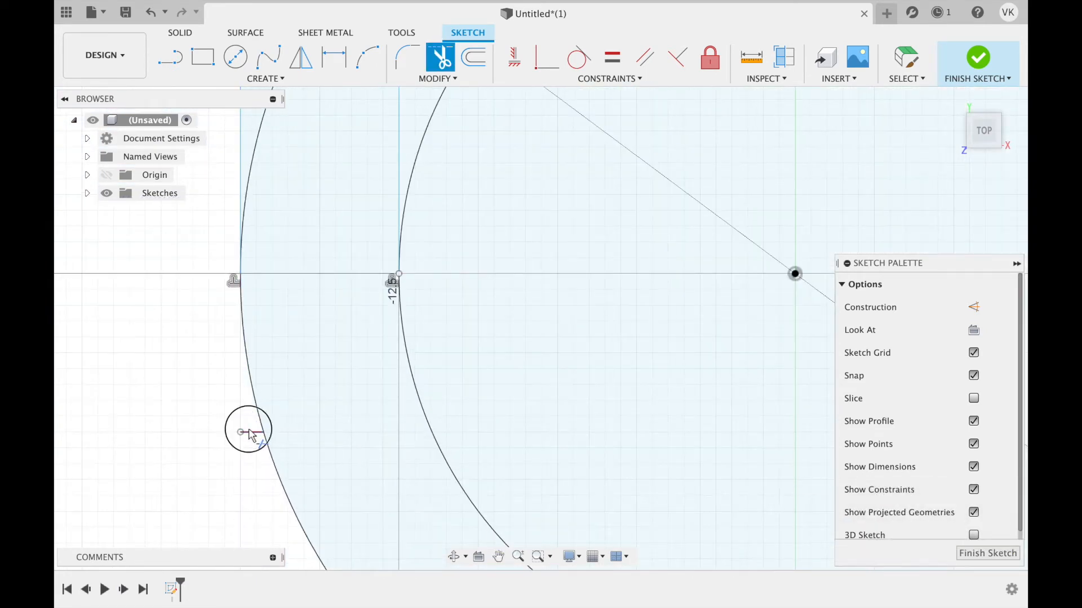
{"action": "left_click", "coordinate": [251, 436]}
{"action": "middle_click_drag", "start_coordinate": [348, 356], "coordinate": [352, 461]}
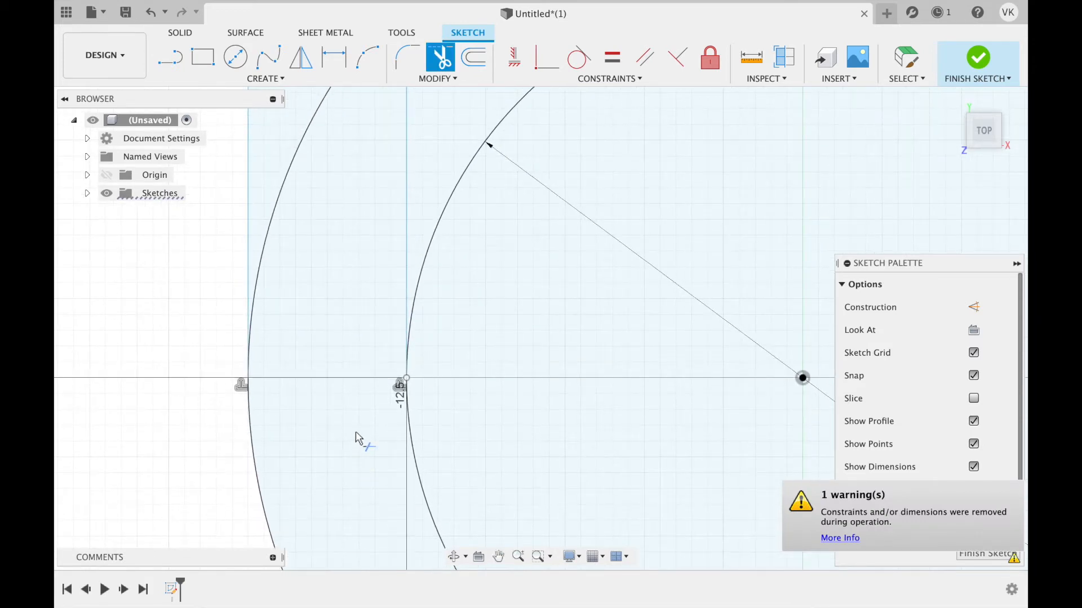
{"action": "scroll", "coordinate": [358, 438], "scroll_direction": "down", "scroll_amount": 4}
{"action": "middle_click_drag", "start_coordinate": [425, 381], "coordinate": [439, 437]}
{"action": "scroll", "coordinate": [415, 427], "scroll_direction": "down", "scroll_amount": 4}
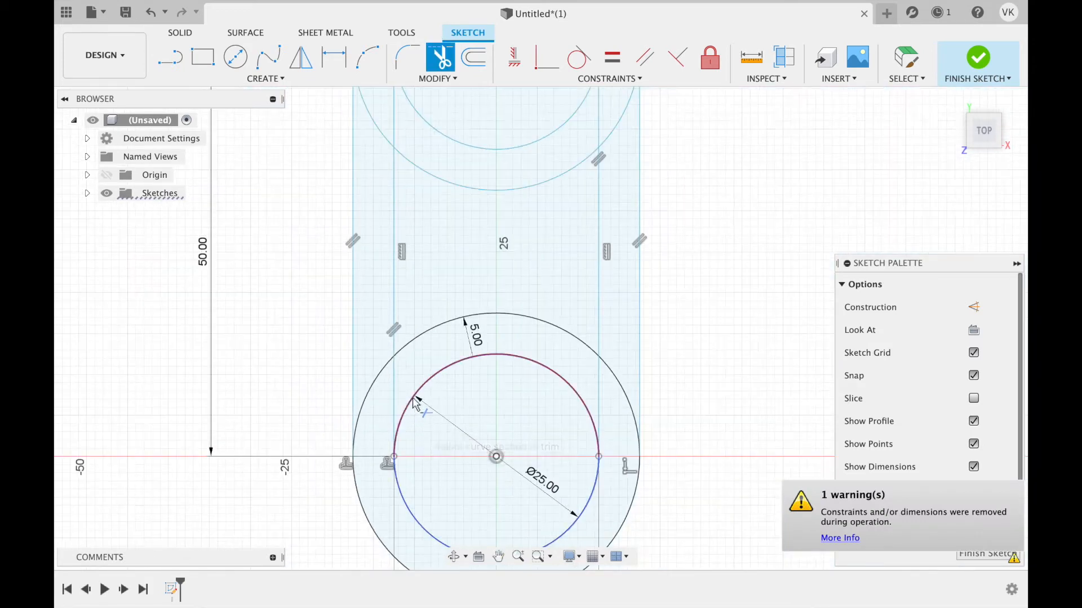
Step: Trim both long sides of the inner rectangle inside the lower outer circle and across the gap between the two outer circles
{"action": "middle_click_drag", "start_coordinate": [412, 401], "coordinate": [414, 439]}
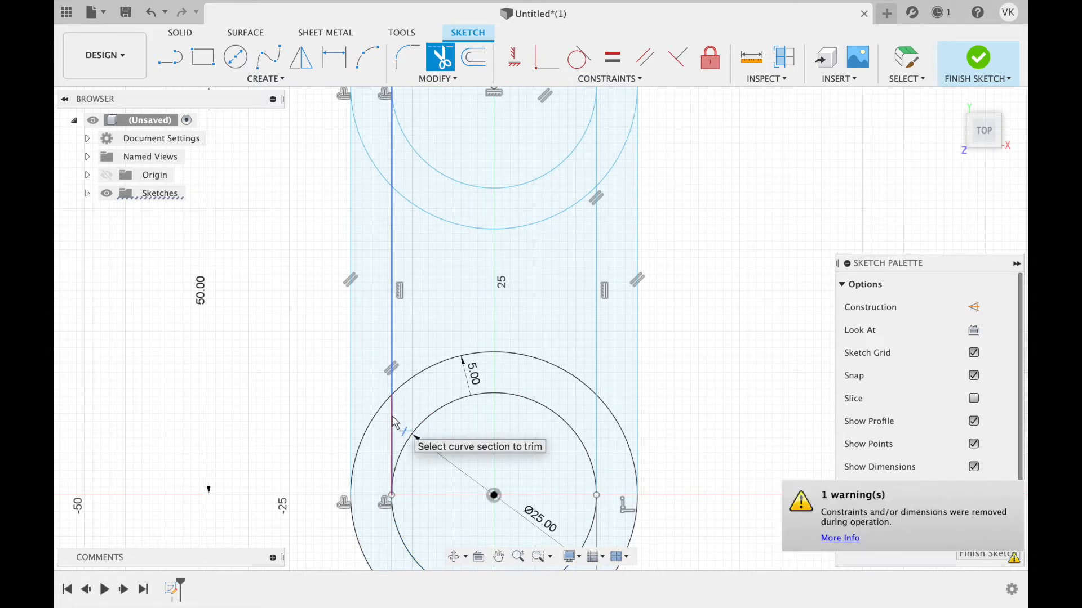
{"action": "left_click", "coordinate": [393, 422]}
{"action": "left_click", "coordinate": [599, 417]}
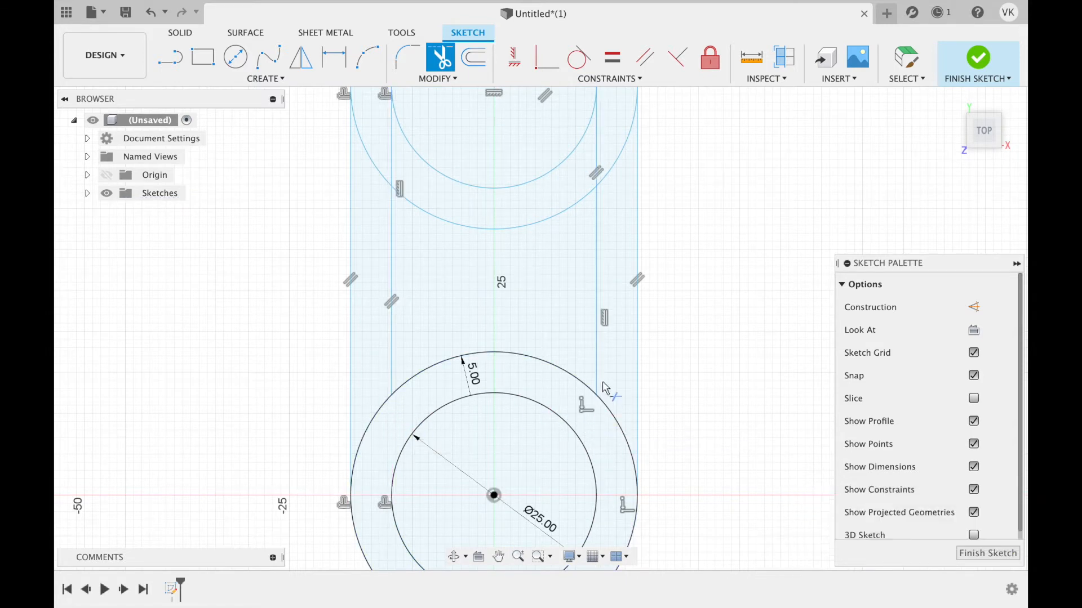
{"action": "left_click", "coordinate": [597, 377]}
{"action": "left_click", "coordinate": [390, 322]}
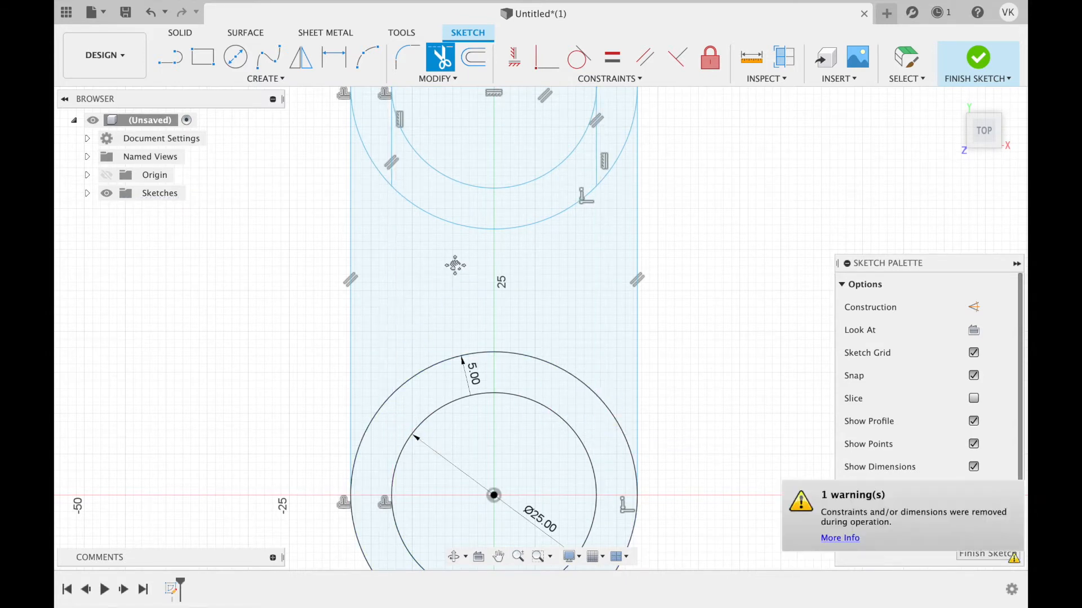
Step: Trim the inner rectangle's remaining side segments and its top edge inside the upper circles
{"action": "left_click", "coordinate": [434, 424]}
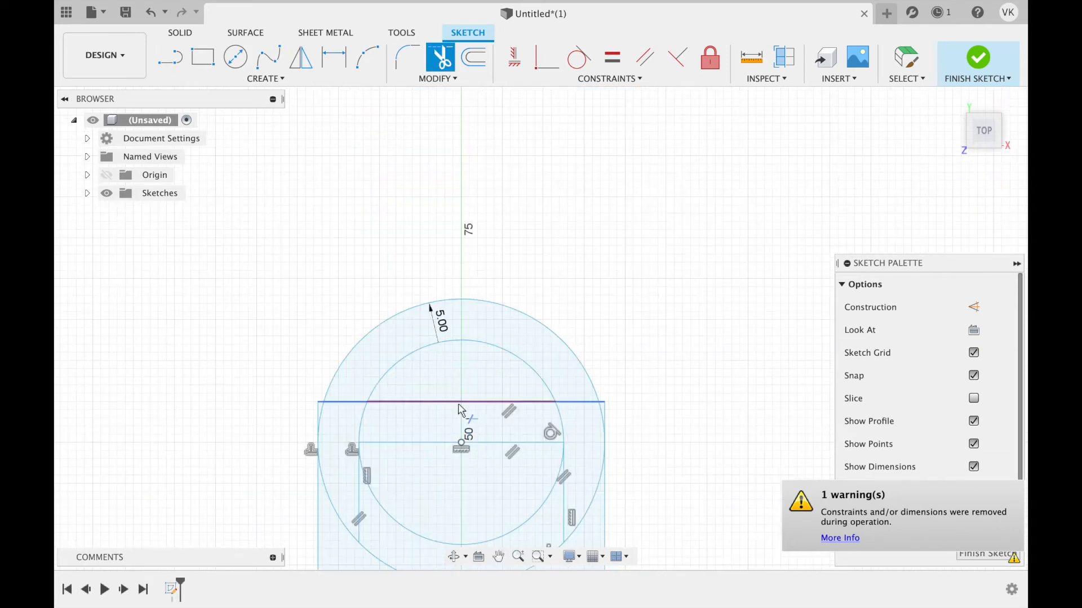
{"action": "left_click", "coordinate": [360, 488]}
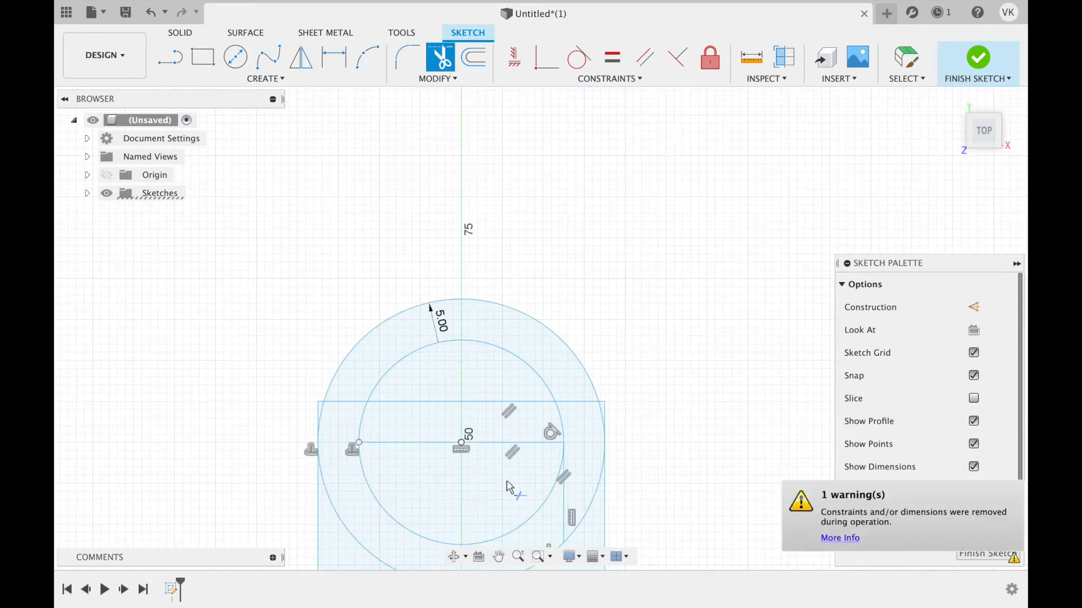
{"action": "left_click", "coordinate": [565, 499]}
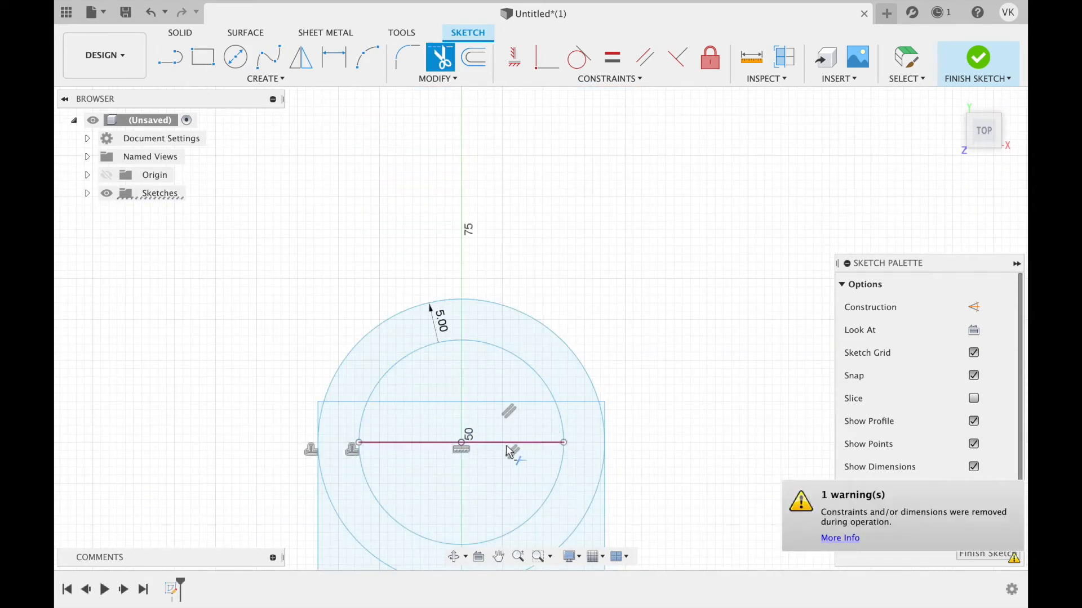
{"action": "left_click", "coordinate": [467, 443]}
Step: Trim the outer rectangle's top edge across the upper circles, including the leftover stub at its upper right corner
{"action": "left_click", "coordinate": [458, 403]}
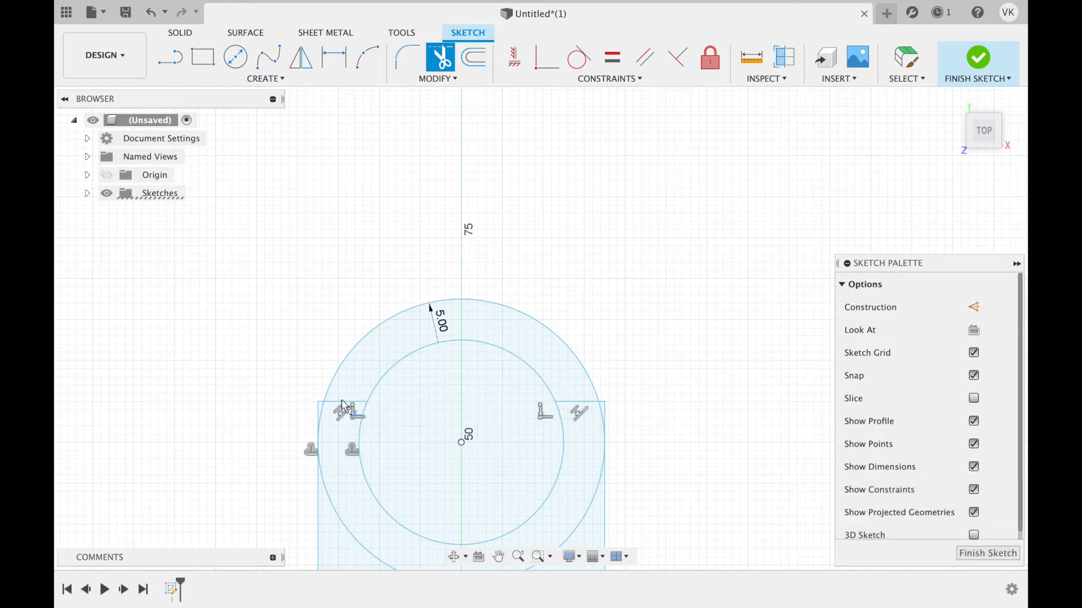
{"action": "left_click", "coordinate": [345, 404]}
{"action": "left_click", "coordinate": [583, 402]}
{"action": "scroll", "coordinate": [632, 423], "scroll_direction": "up", "scroll_amount": 2}
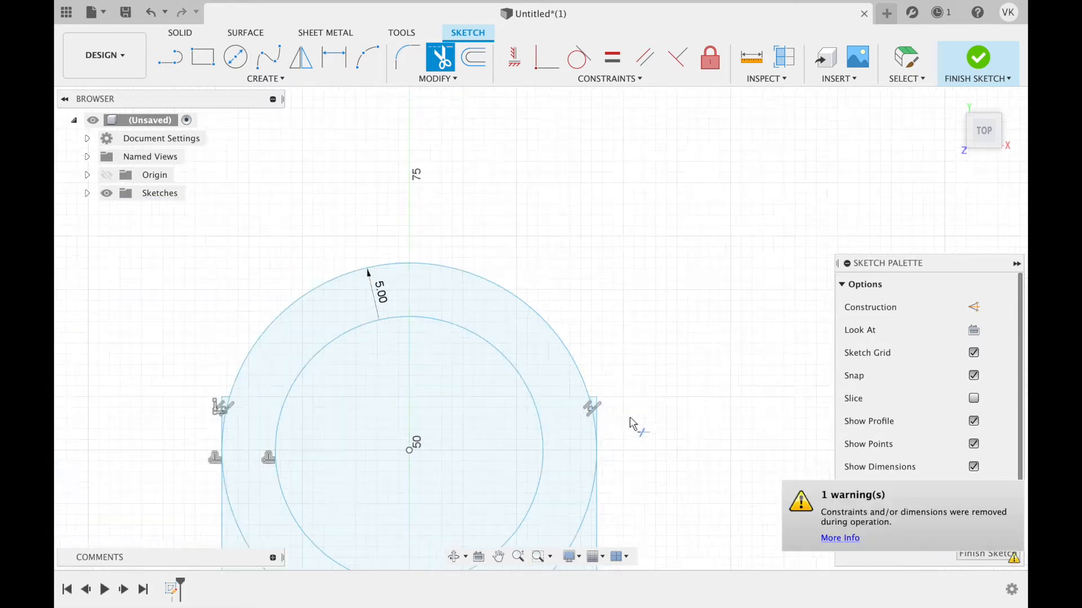
{"action": "scroll", "coordinate": [632, 423], "scroll_direction": "up", "scroll_amount": 3}
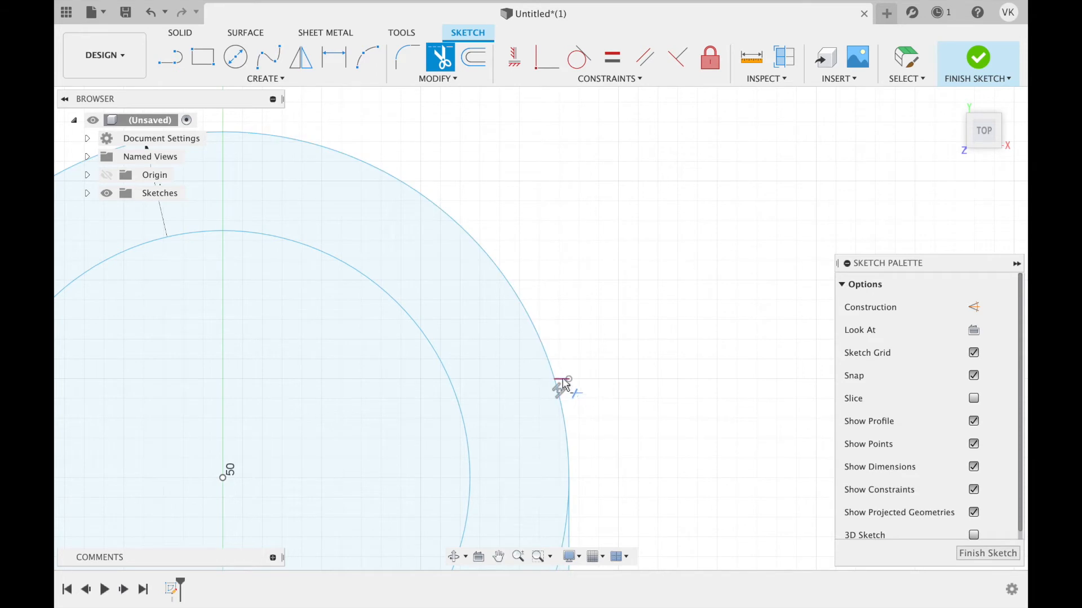
{"action": "left_click", "coordinate": [563, 379]}
Step: Trim the outer rectangle's leftover upper left corner beside the upper outer circle and end the Trim command
{"action": "scroll", "coordinate": [562, 398], "scroll_direction": "down", "scroll_amount": 3}
{"action": "middle_click_drag", "start_coordinate": [463, 389], "coordinate": [653, 393]}
{"action": "scroll", "coordinate": [365, 419], "scroll_direction": "up", "scroll_amount": 3}
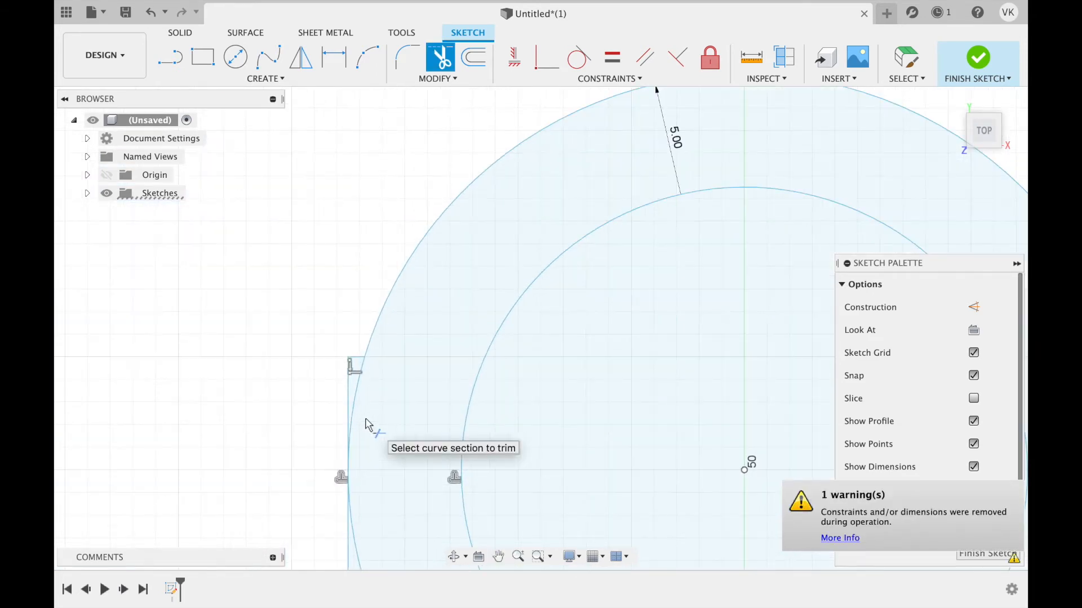
{"action": "left_click", "coordinate": [350, 364]}
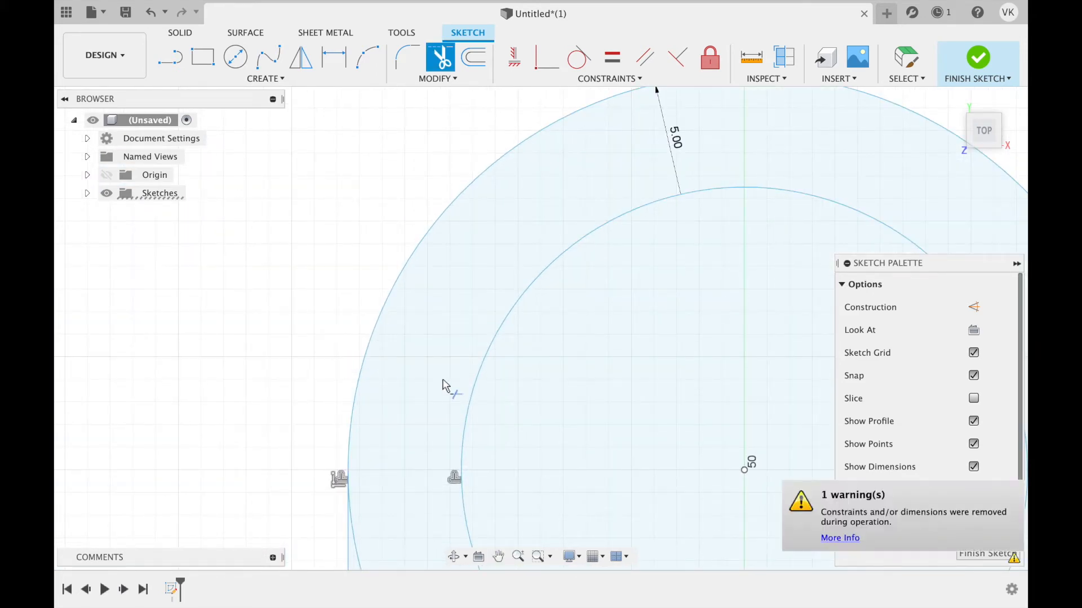
{"action": "scroll", "coordinate": [614, 422], "scroll_direction": "down", "scroll_amount": 3}
{"action": "middle_click_drag", "start_coordinate": [700, 438], "coordinate": [505, 240]}
{"action": "scroll", "coordinate": [506, 274], "scroll_direction": "down", "scroll_amount": 2}
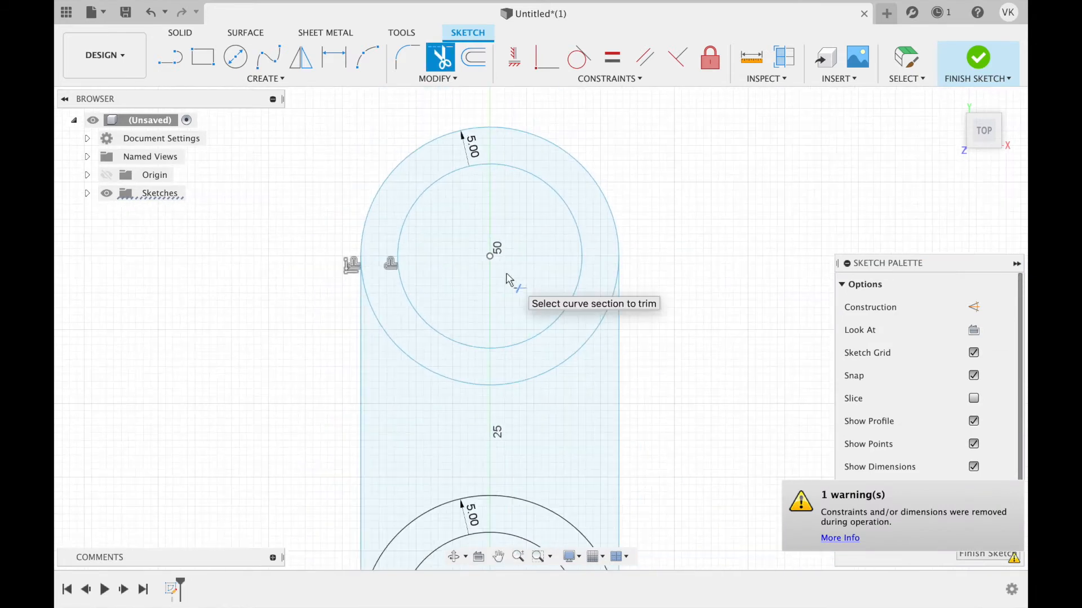
{"action": "scroll", "coordinate": [635, 338], "scroll_direction": "down", "scroll_amount": 1}
{"action": "scroll", "coordinate": [567, 212], "scroll_direction": "down", "scroll_amount": 2}
{"action": "mouse_move", "coordinate": [568, 213]}
{"action": "middle_mouse_down"}
{"action": "mouse_move", "coordinate": [562, 251]}
{"action": "mouse_move", "coordinate": [609, 248]}
{"action": "middle_mouse_up"}
{"action": "key", "text": "t"}
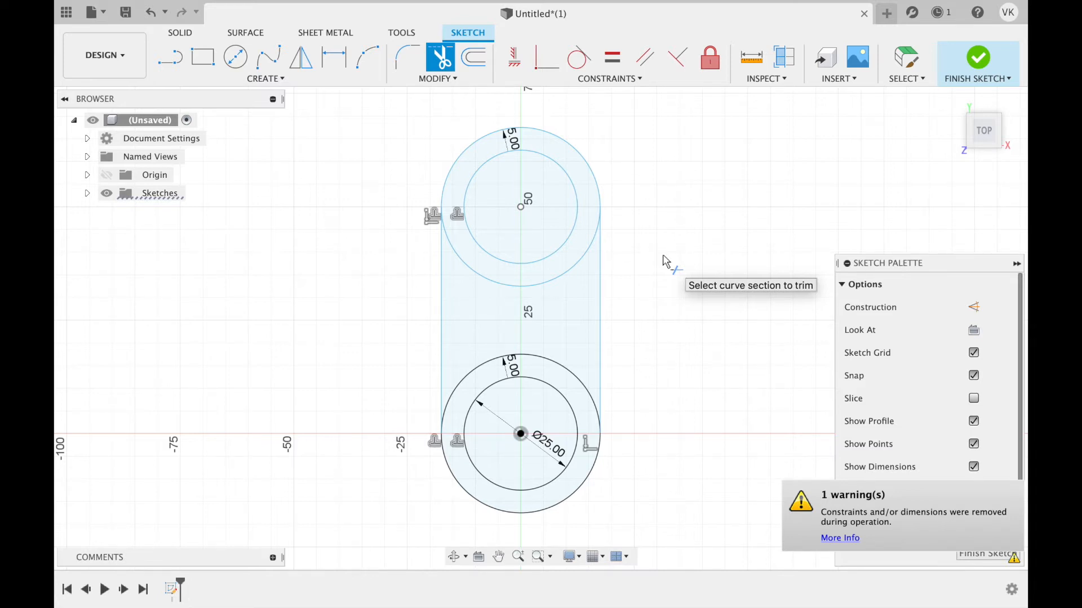
{"action": "key", "text": "Escape"}
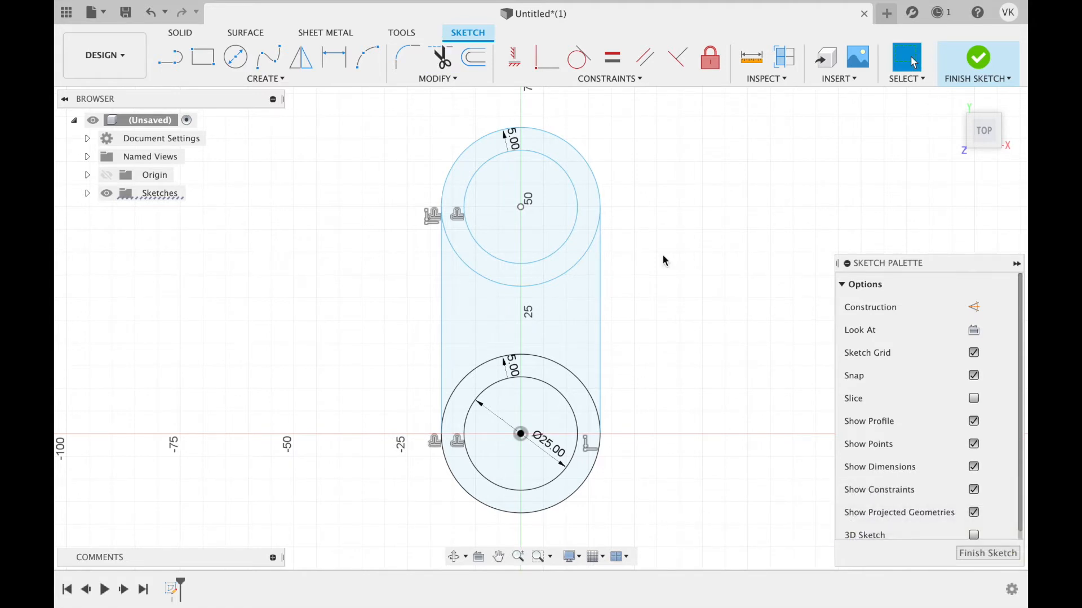
Step: Start a sketch Circular Pattern and select the link's two side lines and all four circles as its objects
{"action": "scroll", "coordinate": [666, 341], "scroll_direction": "down", "scroll_amount": 2}
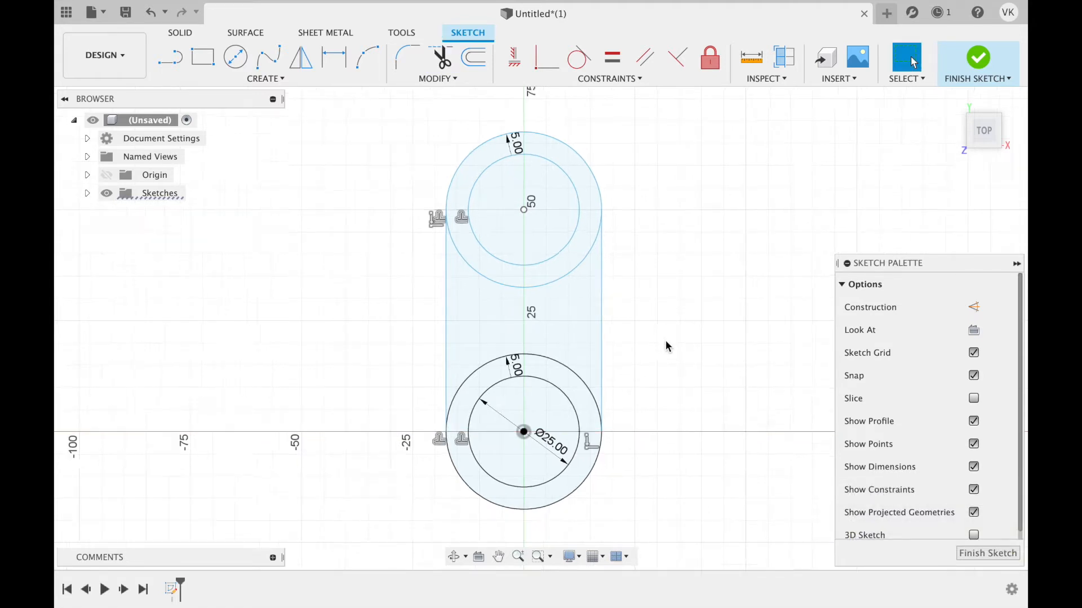
{"action": "middle_click_drag", "start_coordinate": [674, 365], "coordinate": [668, 343]}
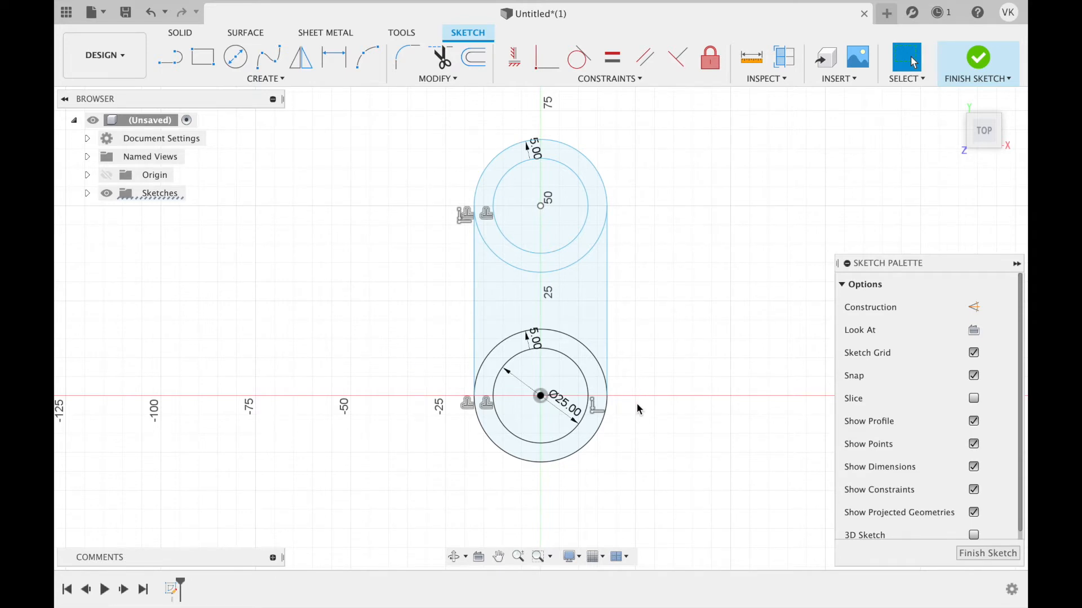
{"action": "mouse_move", "coordinate": [644, 415]}
{"action": "middle_mouse_down"}
{"action": "mouse_move", "coordinate": [618, 360]}
{"action": "mouse_move", "coordinate": [609, 374]}
{"action": "middle_mouse_up"}
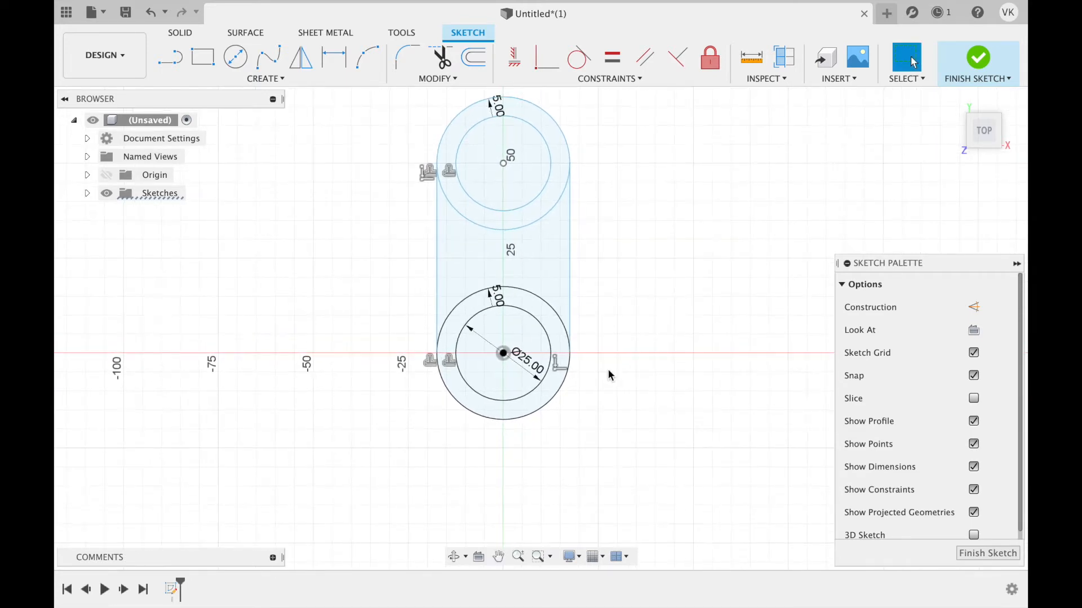
{"action": "scroll", "coordinate": [609, 374], "scroll_direction": "down", "scroll_amount": 1}
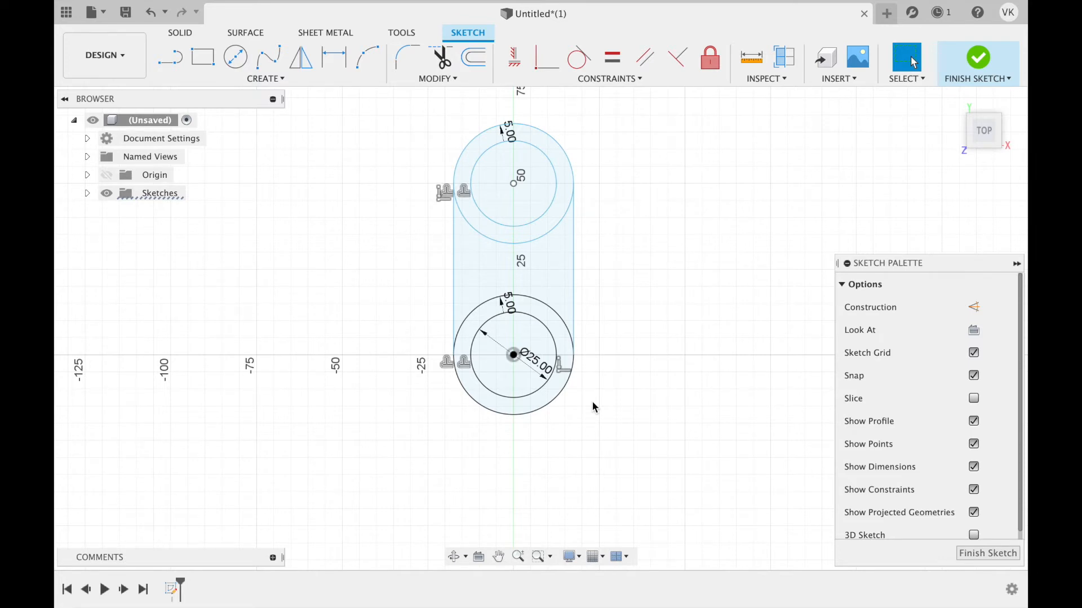
{"action": "key", "text": "s"}
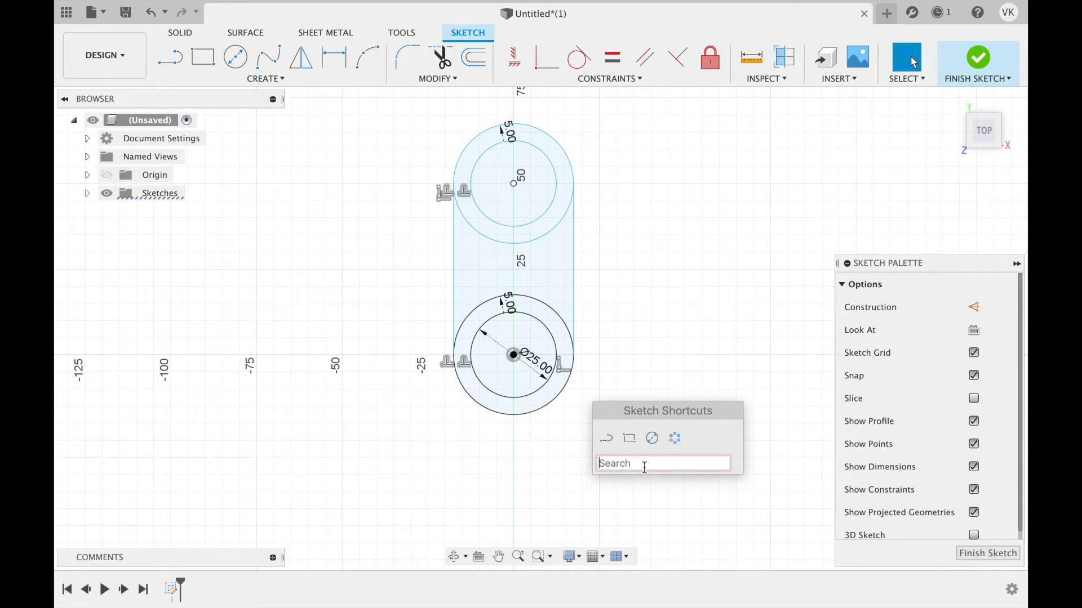
{"action": "type", "text": "circu"}
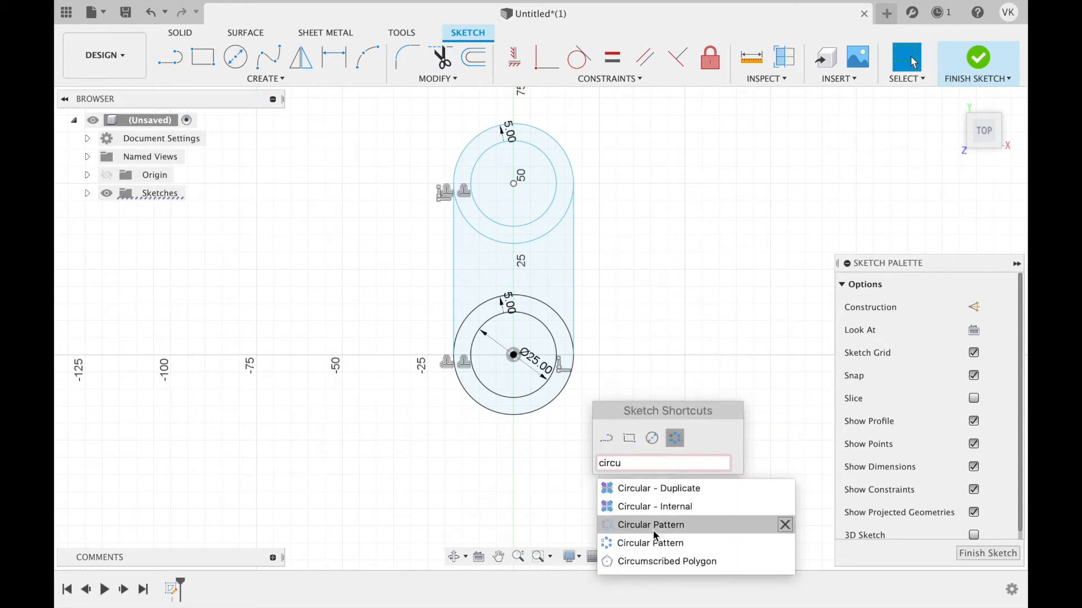
{"action": "left_click", "coordinate": [653, 525]}
{"action": "scroll", "coordinate": [669, 486], "scroll_direction": "down", "scroll_amount": 1}
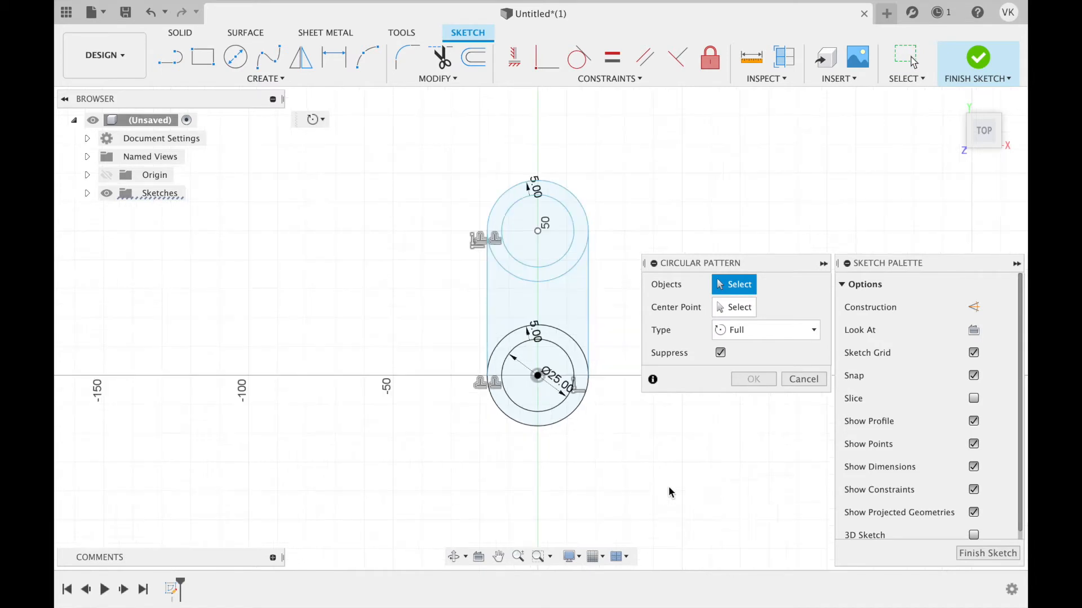
{"action": "left_click", "coordinate": [587, 315]}
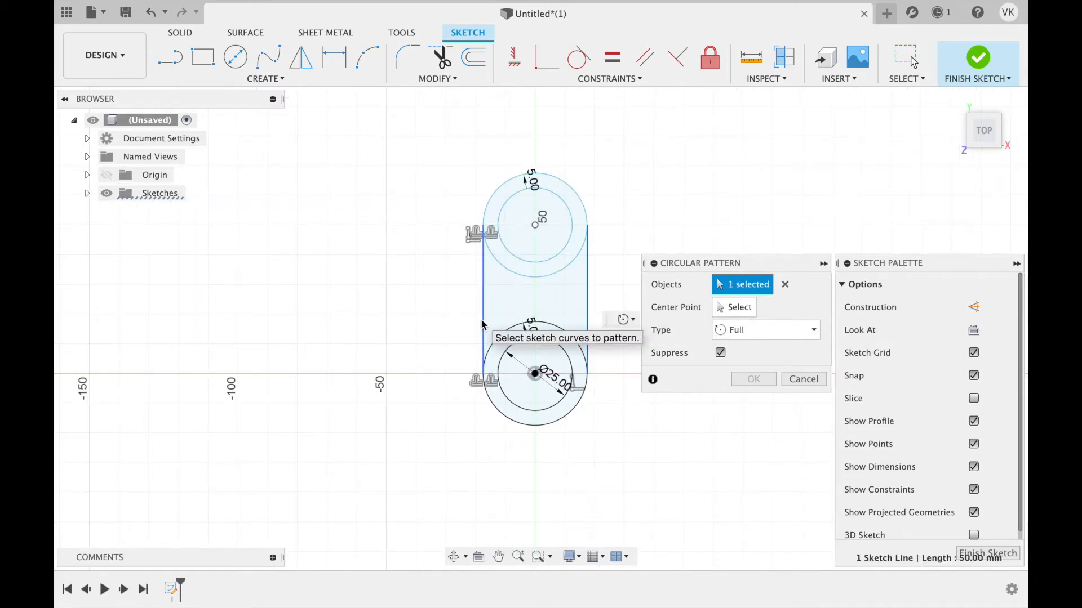
{"action": "left_click", "coordinate": [497, 338]}
{"action": "left_click", "coordinate": [502, 360]}
{"action": "left_click", "coordinate": [535, 278]}
{"action": "left_click", "coordinate": [535, 278]}
{"action": "left_click", "coordinate": [535, 263]}
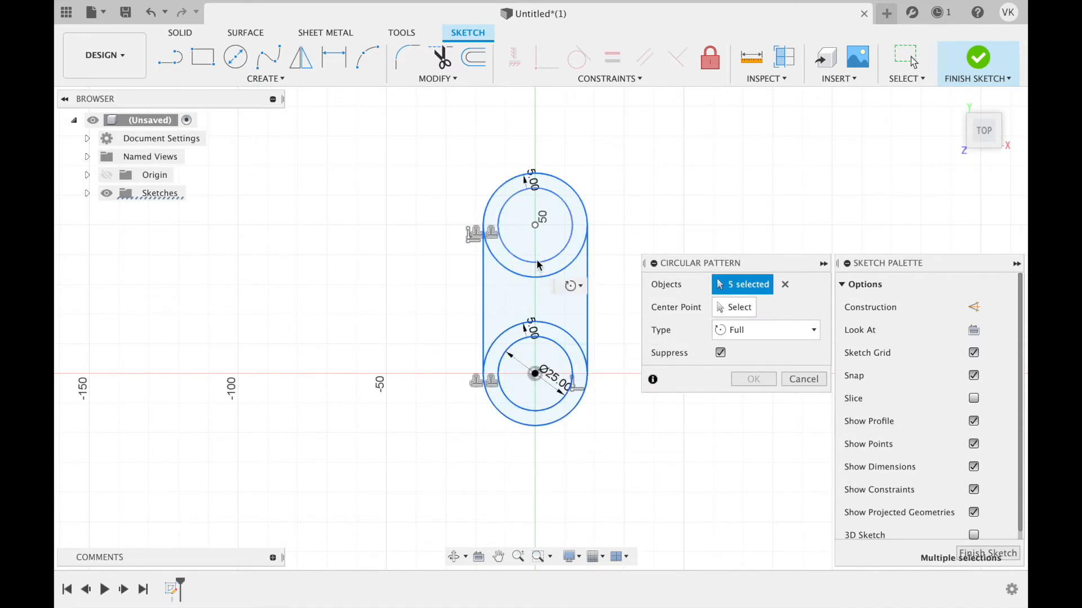
Step: Center the full circular pattern on the lower circles' center point and create it with 3 instances
{"action": "left_click", "coordinate": [734, 308]}
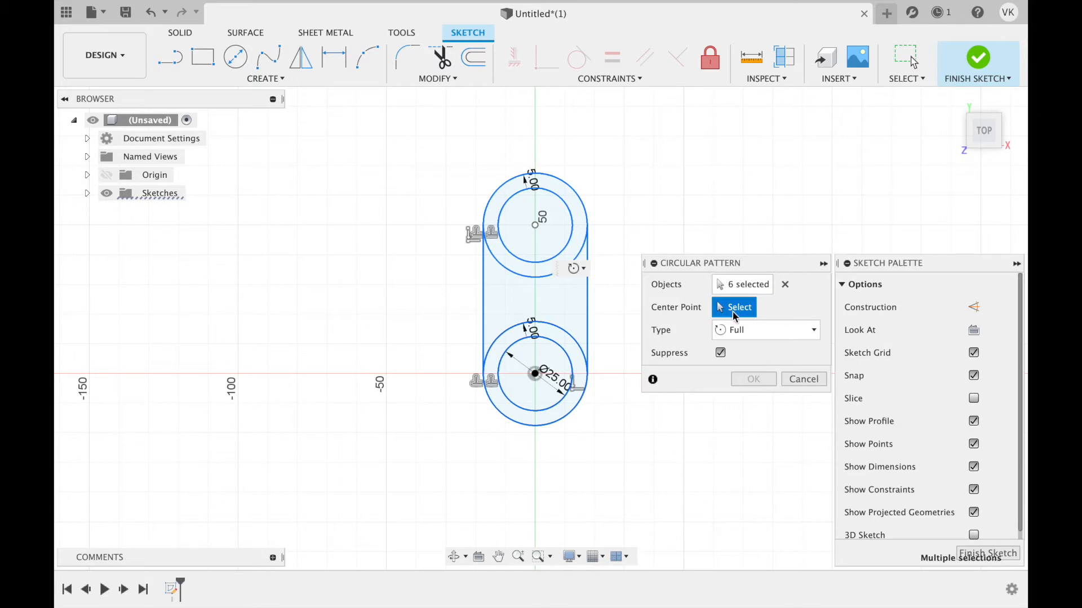
{"action": "left_click", "coordinate": [534, 373]}
{"action": "middle_click_drag", "start_coordinate": [776, 511], "coordinate": [696, 492]}
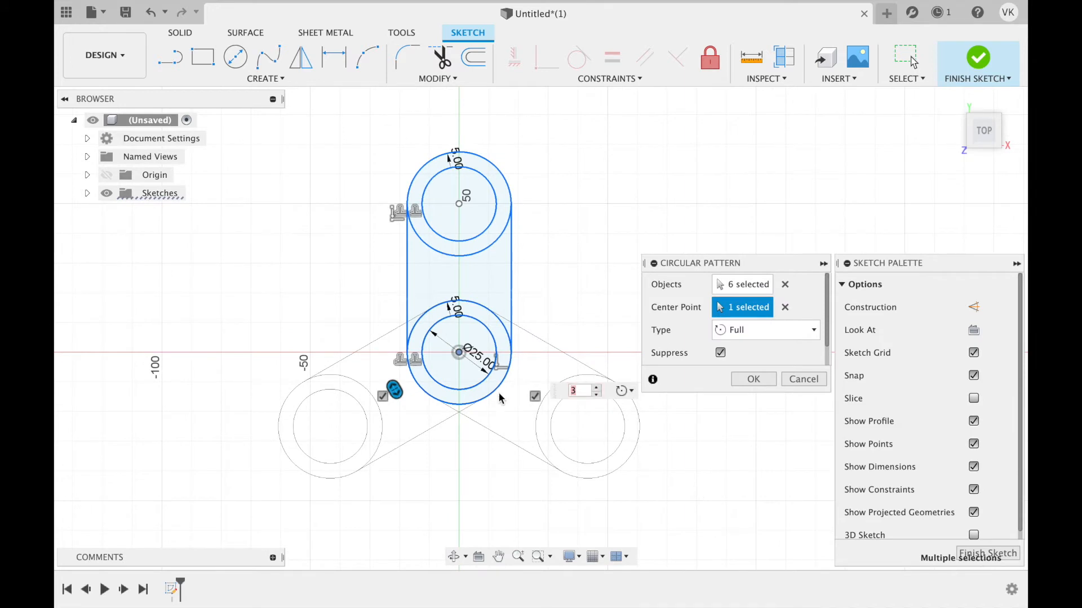
{"action": "left_click", "coordinate": [596, 389]}
{"action": "left_click", "coordinate": [596, 389]}
{"action": "left_click", "coordinate": [596, 389]}
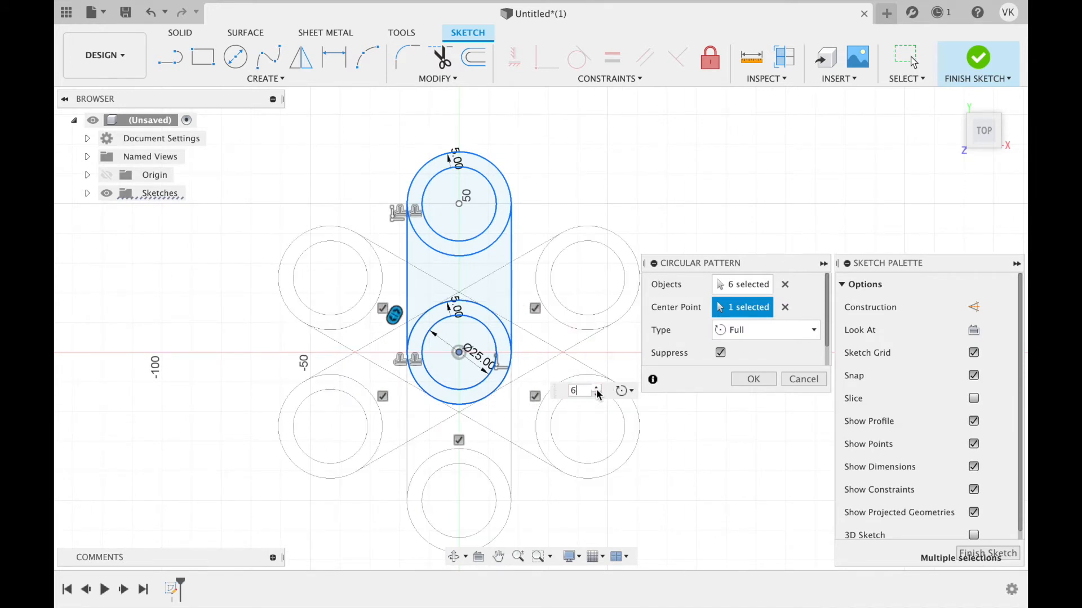
{"action": "left_click", "coordinate": [598, 396]}
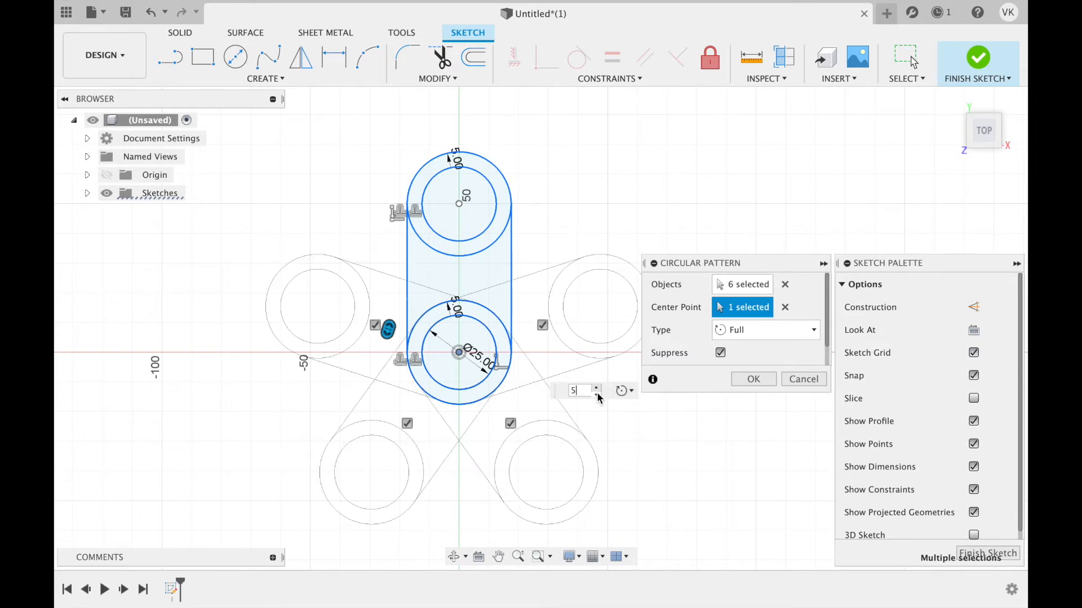
{"action": "left_click", "coordinate": [598, 396]}
{"action": "left_click", "coordinate": [599, 396]}
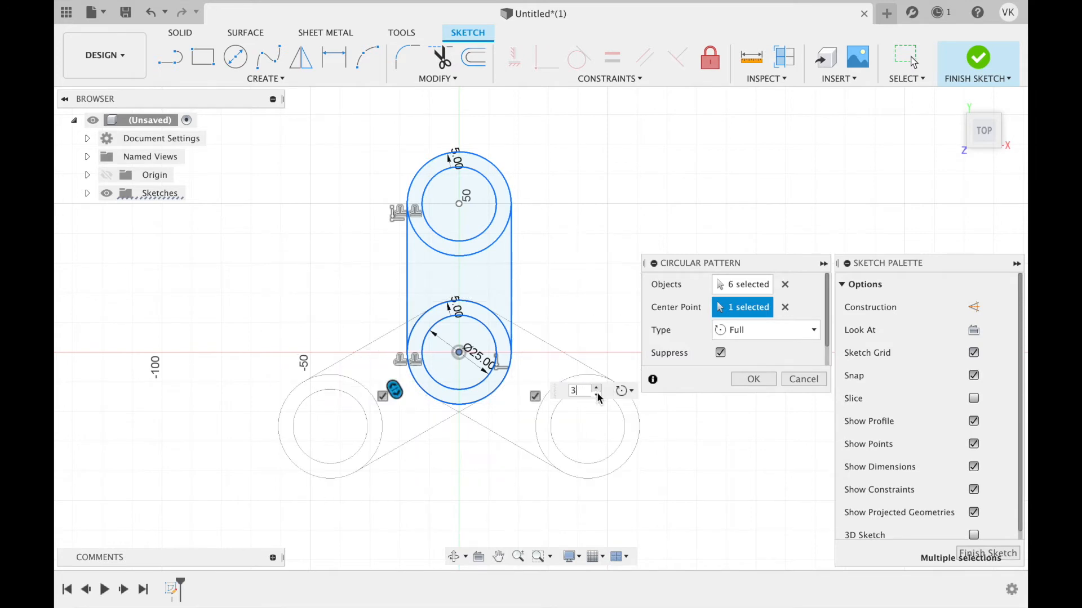
{"action": "left_click", "coordinate": [757, 381]}
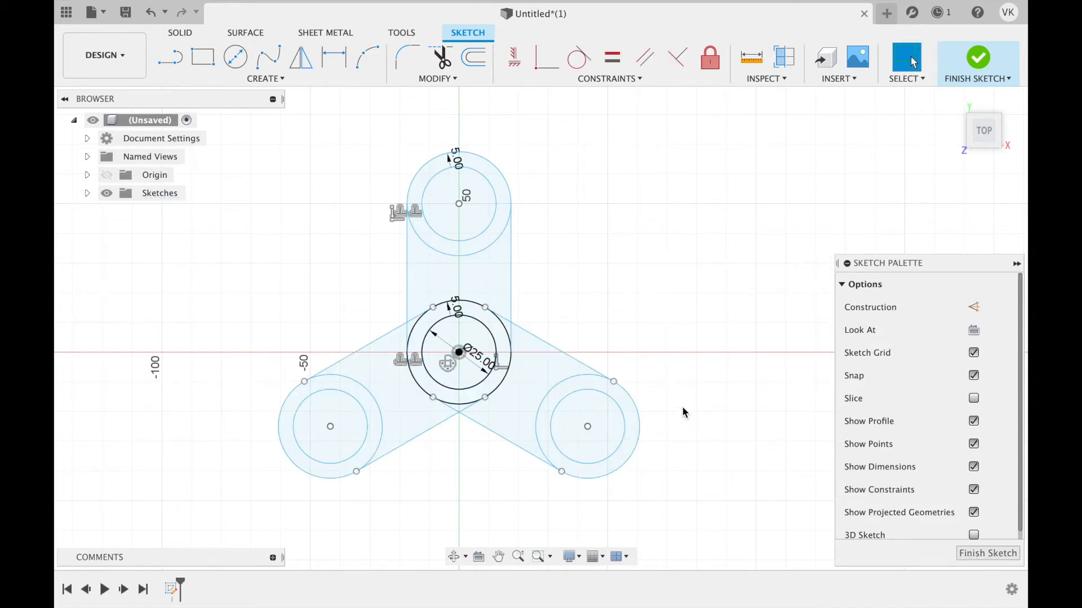
Step: Trim the two crossing line segments beside the central outer circle, at the junction between the two patterned arms
{"action": "mouse_move", "coordinate": [699, 407]}
{"action": "middle_mouse_down", "text": "shift"}
{"action": "mouse_move", "coordinate": [666, 405]}
{"action": "mouse_move", "coordinate": [735, 397]}
{"action": "mouse_move", "coordinate": [799, 354]}
{"action": "middle_mouse_up", "text": "shift"}
{"action": "left_click", "coordinate": [979, 123]}
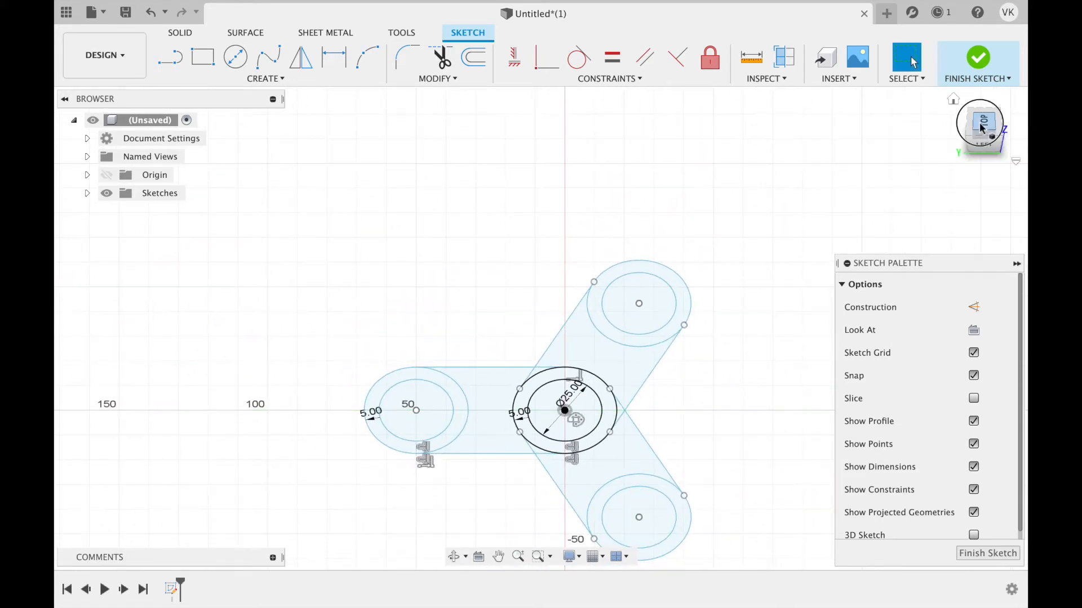
{"action": "middle_click_drag", "start_coordinate": [694, 440], "coordinate": [673, 415]}
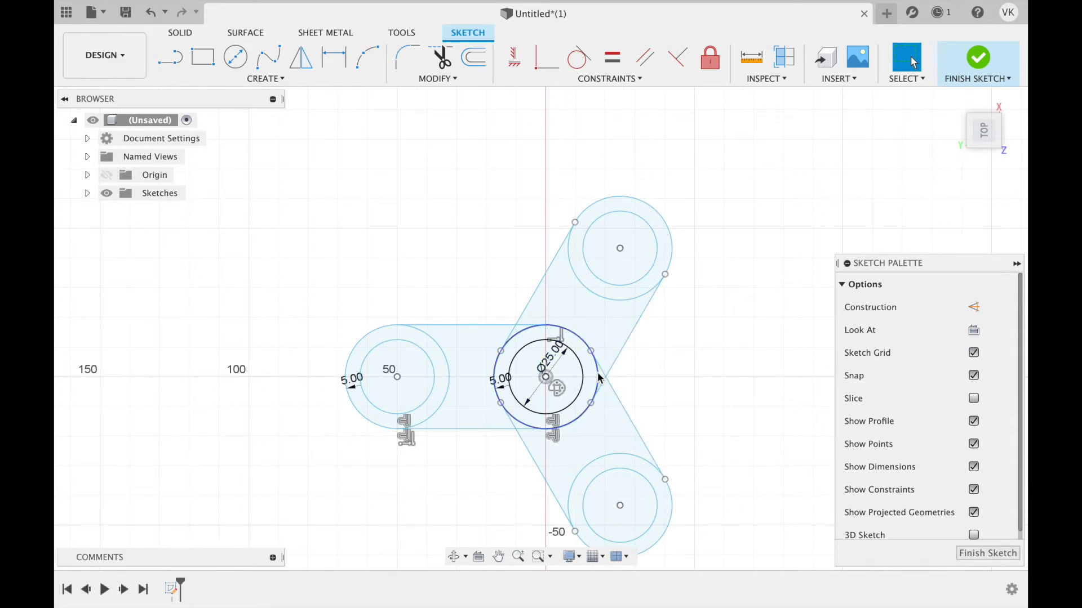
{"action": "scroll", "coordinate": [599, 379], "scroll_direction": "up", "scroll_amount": 10}
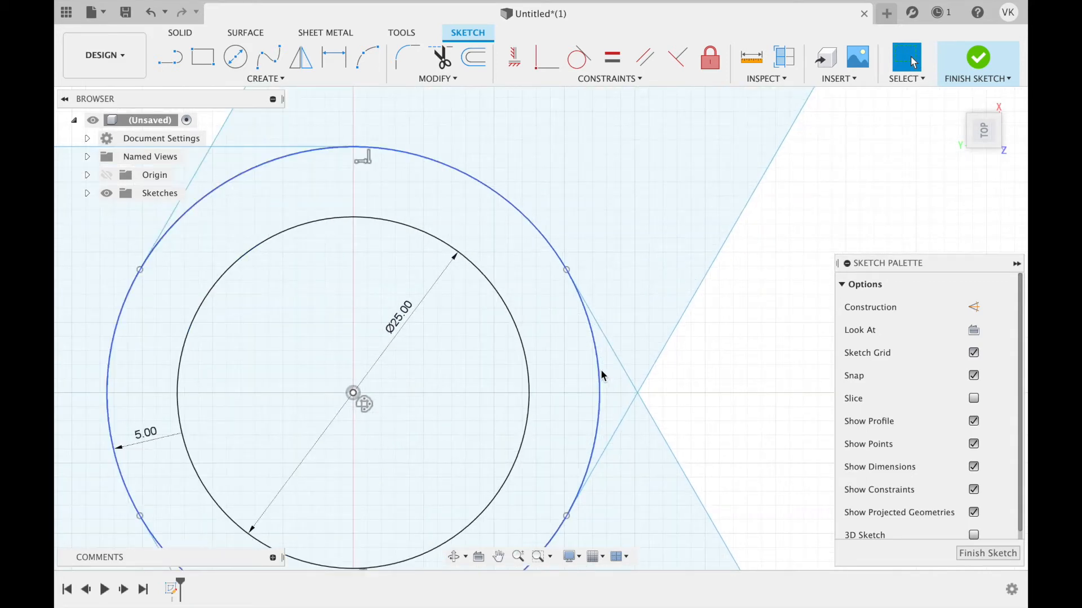
{"action": "key", "text": "t"}
{"action": "left_click", "coordinate": [621, 366]}
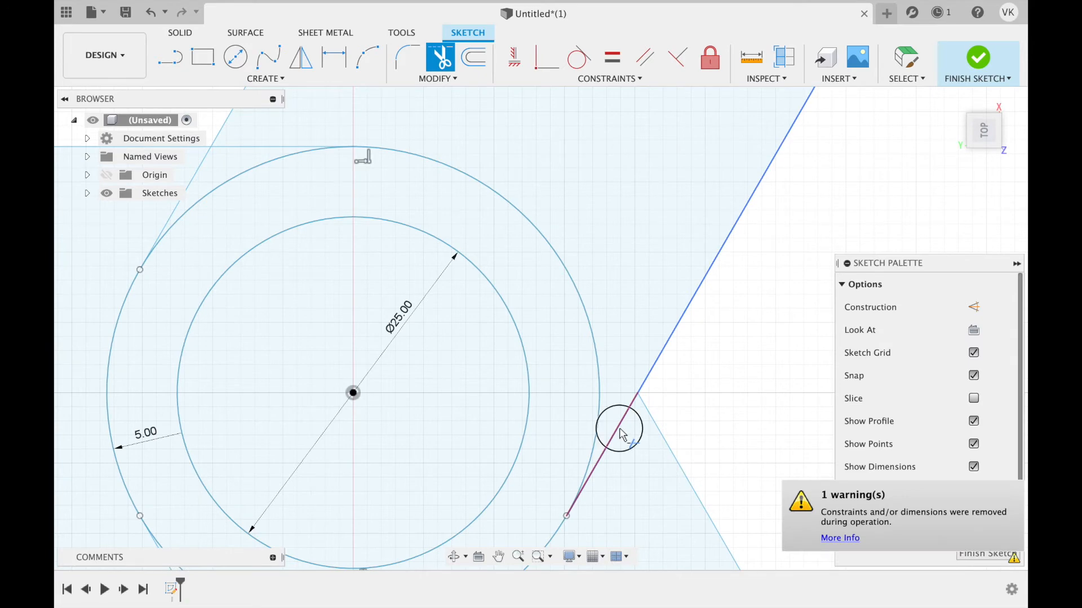
{"action": "left_click", "coordinate": [620, 430]}
Step: With the sketch rotated, trim the two crossing line ends where the original arm meets the lower patterned arm
{"action": "scroll", "coordinate": [622, 434], "scroll_direction": "down", "scroll_amount": 5}
{"action": "middle_click_drag", "start_coordinate": [586, 490], "coordinate": [649, 365]}
{"action": "scroll", "coordinate": [547, 395], "scroll_direction": "up", "scroll_amount": 1}
{"action": "scroll", "coordinate": [544, 402], "scroll_direction": "up", "scroll_amount": 2}
{"action": "left_click", "coordinate": [538, 400]}
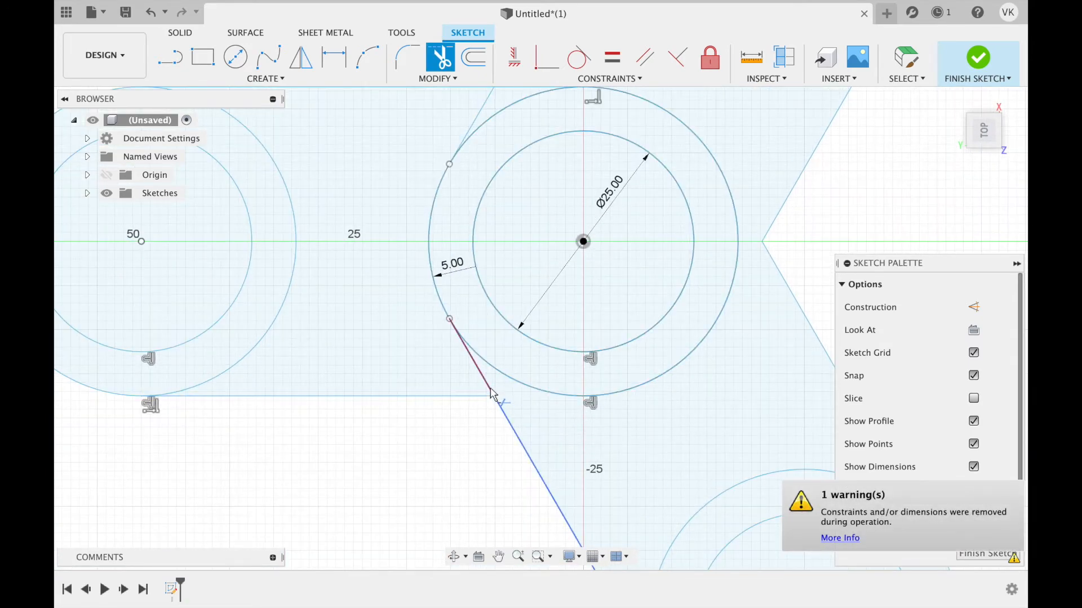
{"action": "left_click", "coordinate": [482, 372]}
{"action": "middle_click_drag", "start_coordinate": [476, 301], "coordinate": [538, 499]}
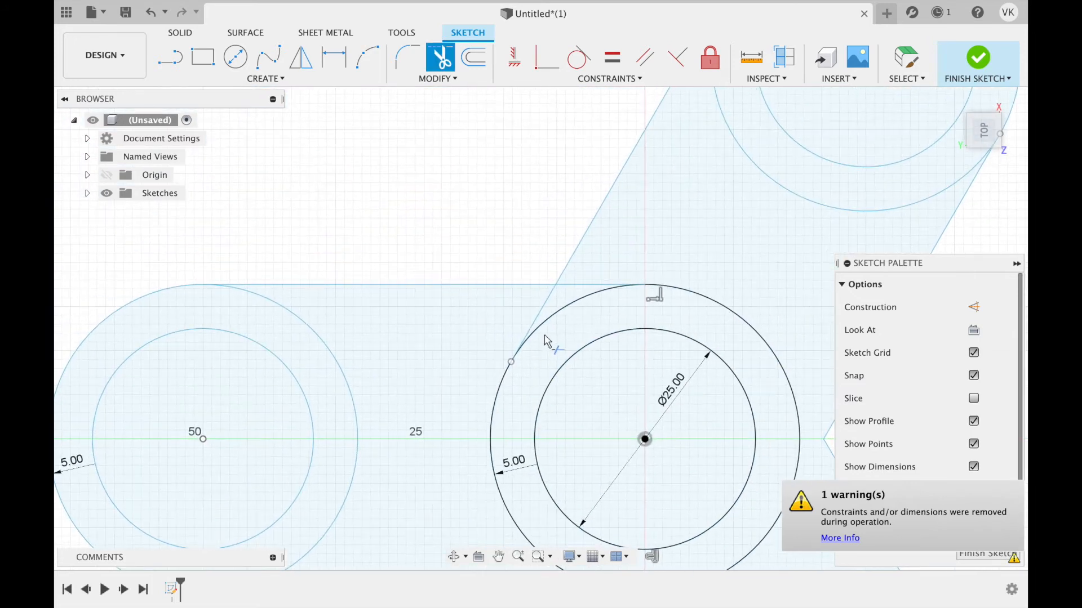
Step: Trim the two crossing line ends where the original arm meets the upper patterned arm, and finish the sketch
{"action": "left_click", "coordinate": [538, 315]}
{"action": "left_click", "coordinate": [582, 285]}
{"action": "scroll", "coordinate": [718, 429], "scroll_direction": "down", "scroll_amount": 5}
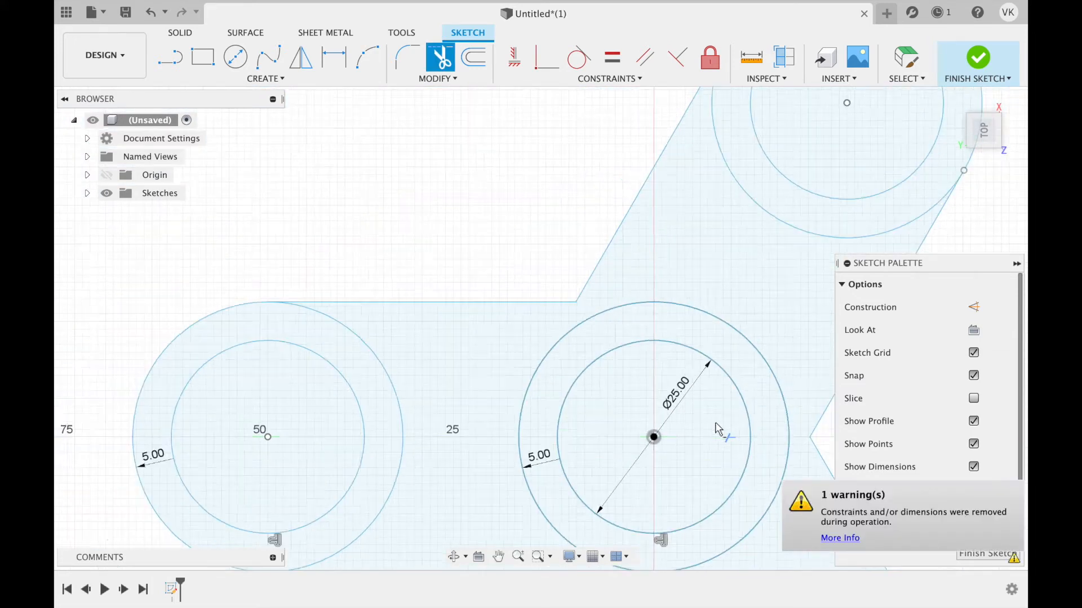
{"action": "middle_click_drag", "start_coordinate": [711, 431], "coordinate": [533, 352]}
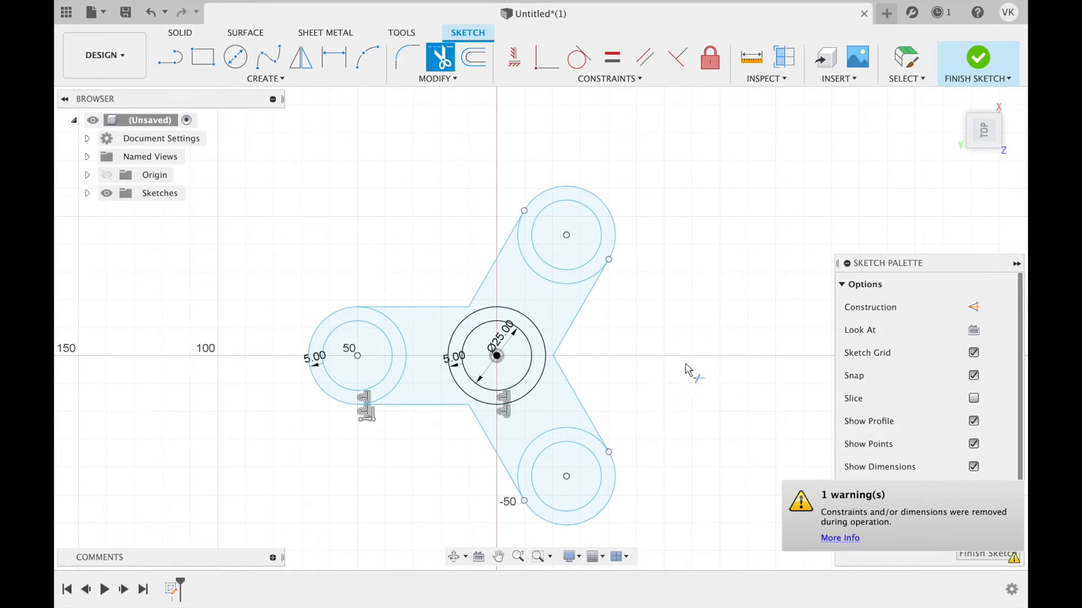
{"action": "left_click", "coordinate": [980, 67]}
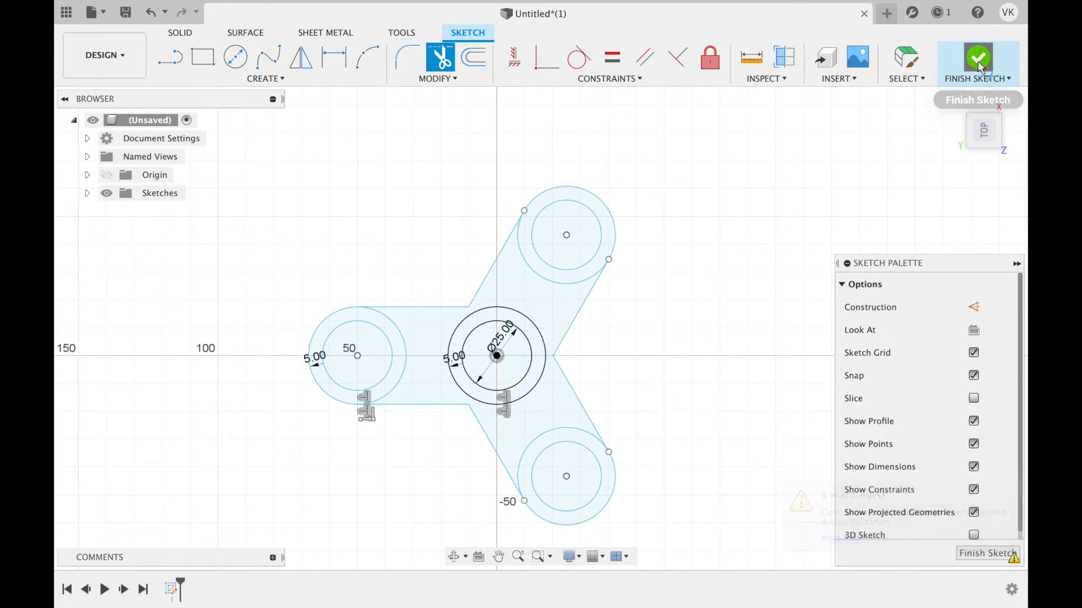
Step: Extrude the three-armed profile 7 mm as a new body, leaving the four inner circles out as holes
{"action": "middle_click_drag", "start_coordinate": [681, 402], "coordinate": [735, 366]}
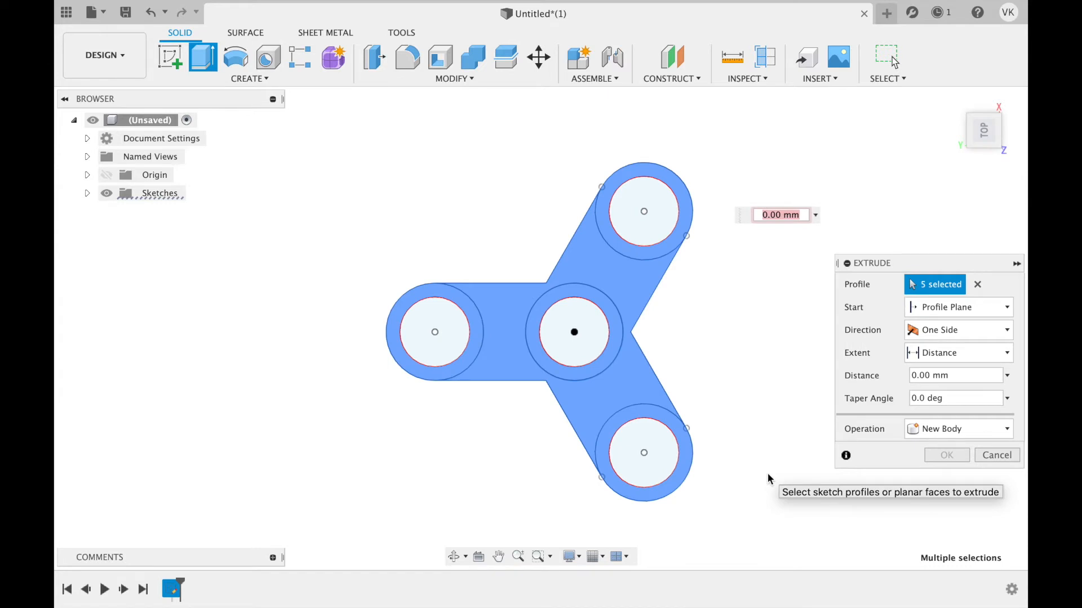
{"action": "type", "text": "7"}
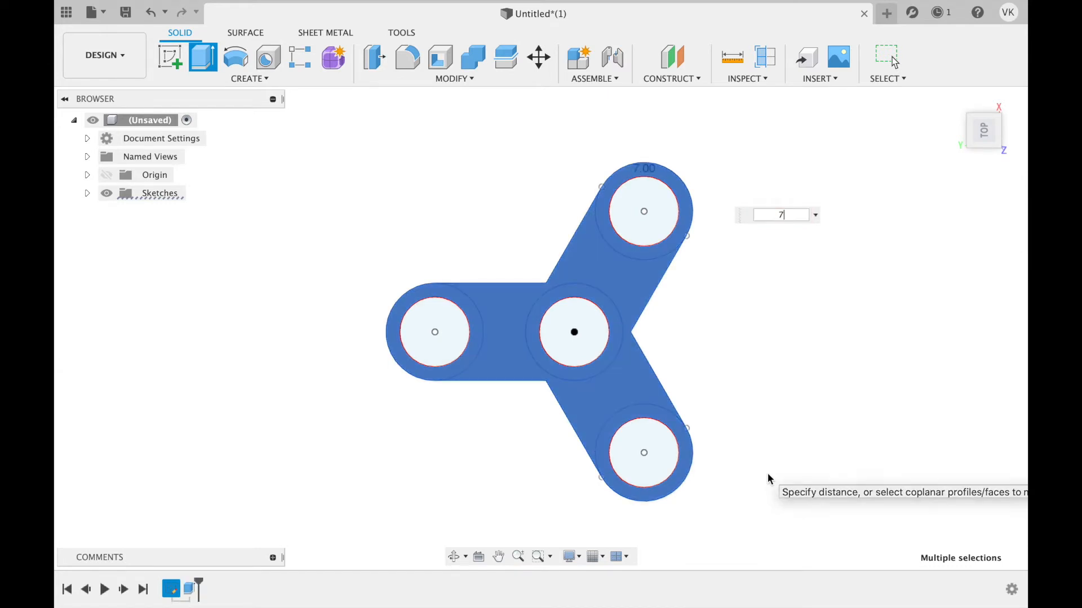
{"action": "key", "text": "Return"}
{"action": "middle_click_drag", "start_coordinate": [755, 423], "coordinate": [347, 304]}
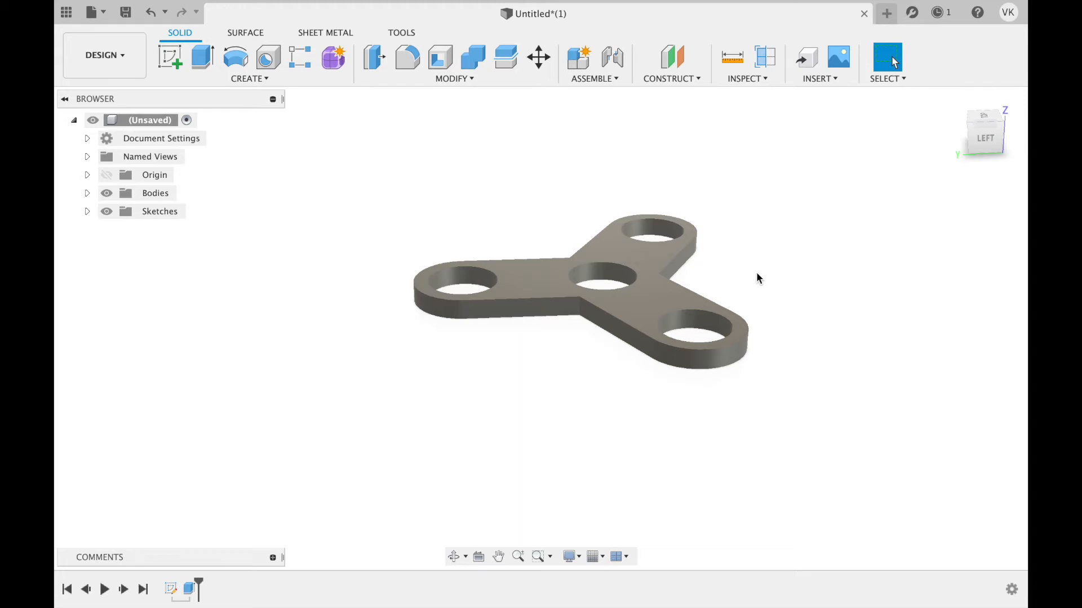
Step: Fillet the body's complete outer contour on both the upper and lower faces with a 2 mm radius
{"action": "left_click", "coordinate": [408, 56]}
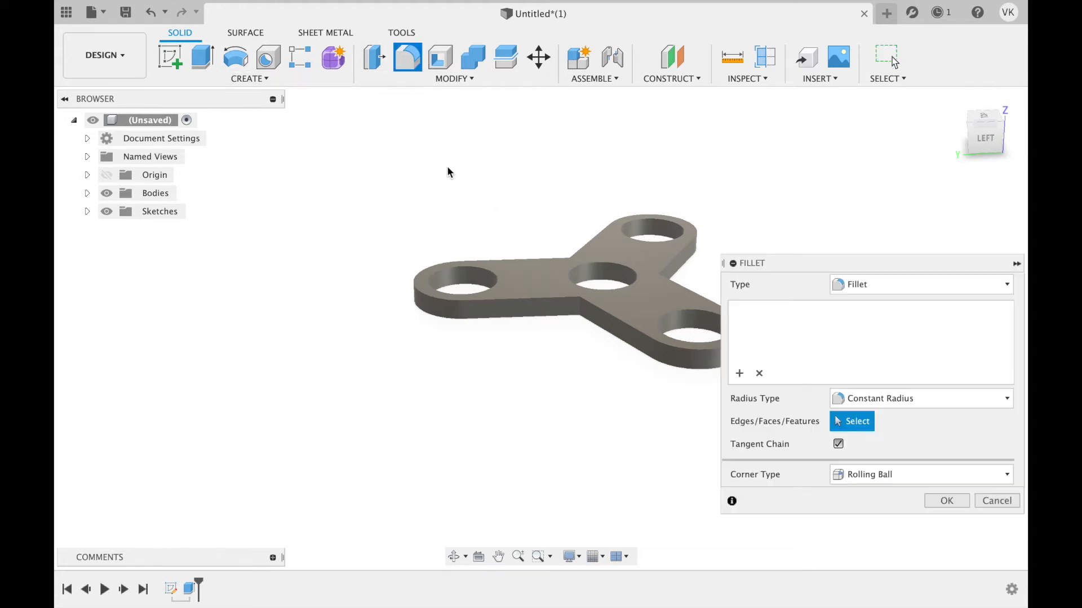
{"action": "left_click", "coordinate": [549, 299]}
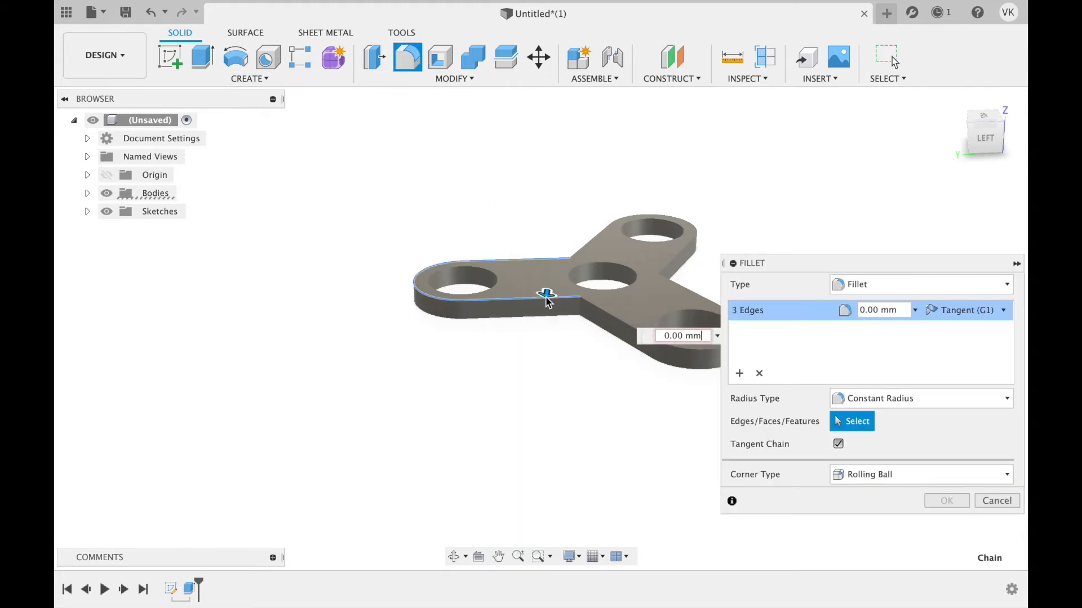
{"action": "left_click", "coordinate": [590, 304]}
{"action": "left_click", "coordinate": [573, 319]}
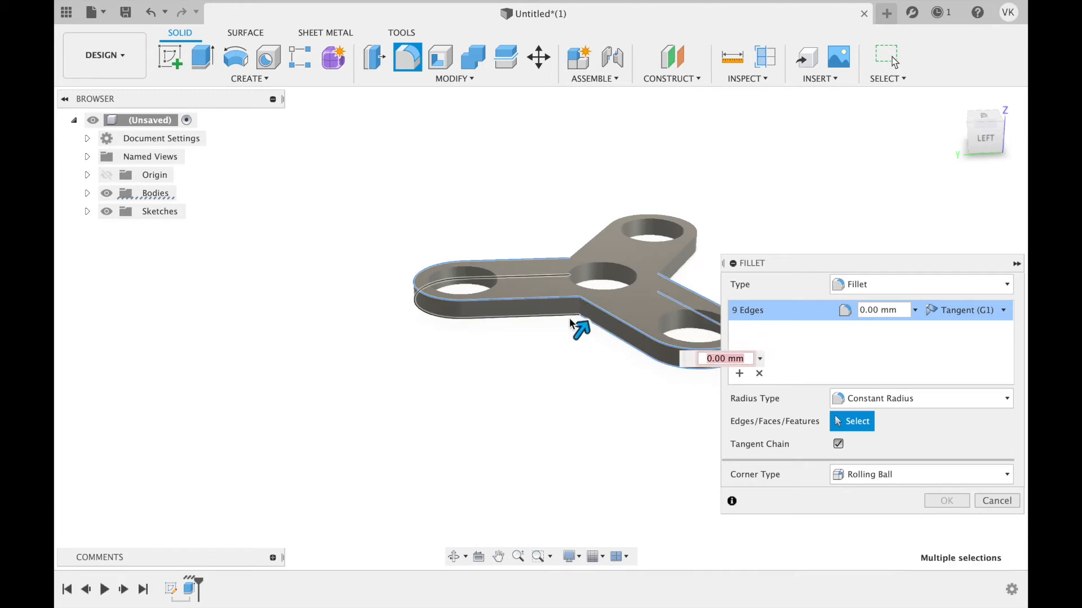
{"action": "left_click", "coordinate": [570, 316]}
{"action": "left_click", "coordinate": [685, 264]}
{"action": "left_click", "coordinate": [684, 265]}
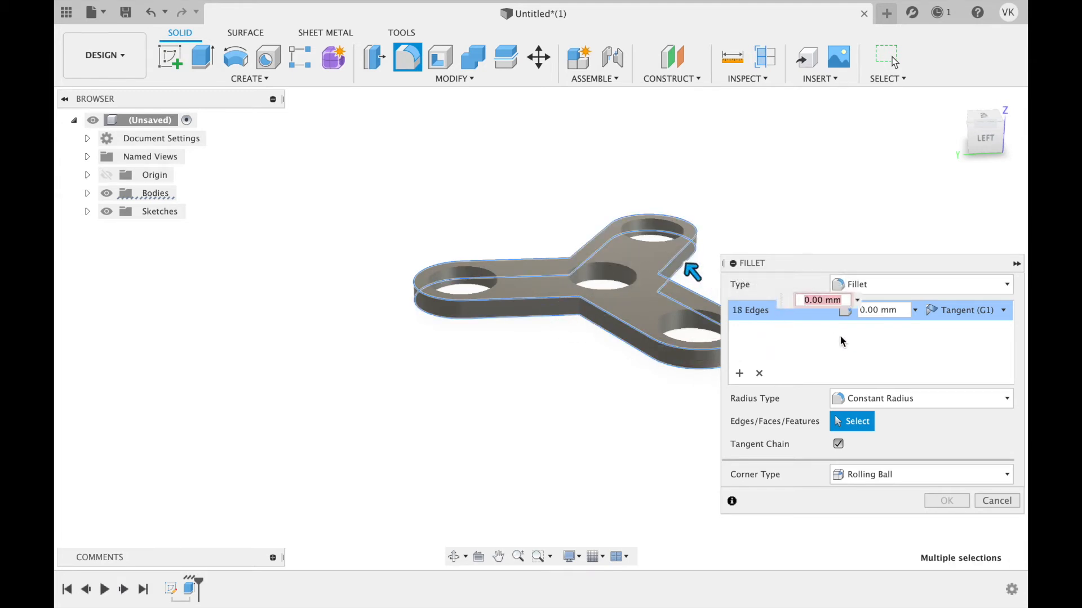
{"action": "type", "text": "2"}
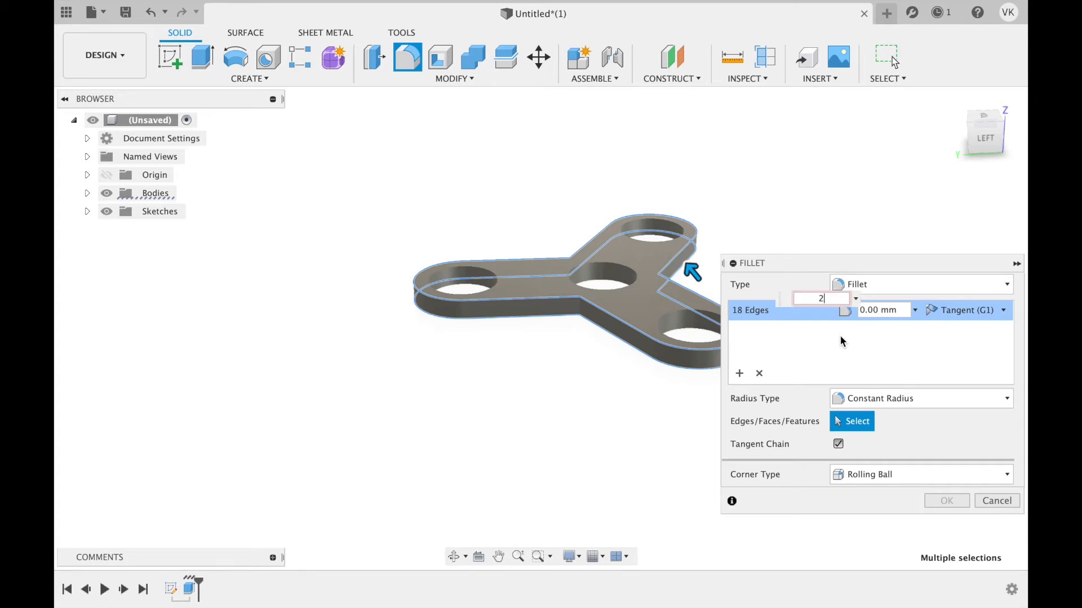
{"action": "key", "text": "Return"}
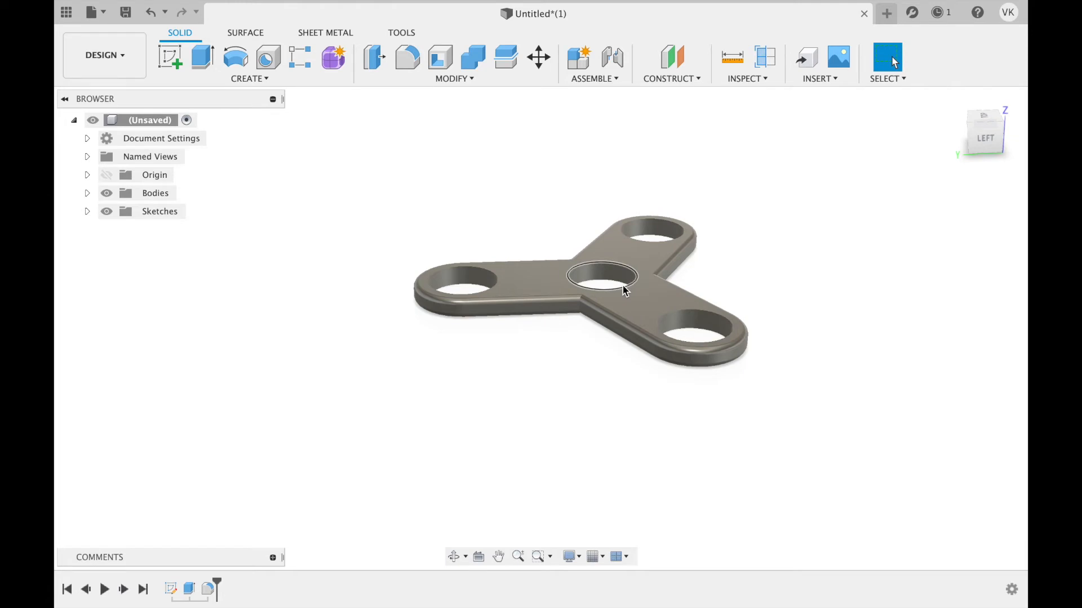
Step: Fillet the edges of all four holes on both the upper and lower faces with a 1 mm radius
{"action": "key", "text": "f"}
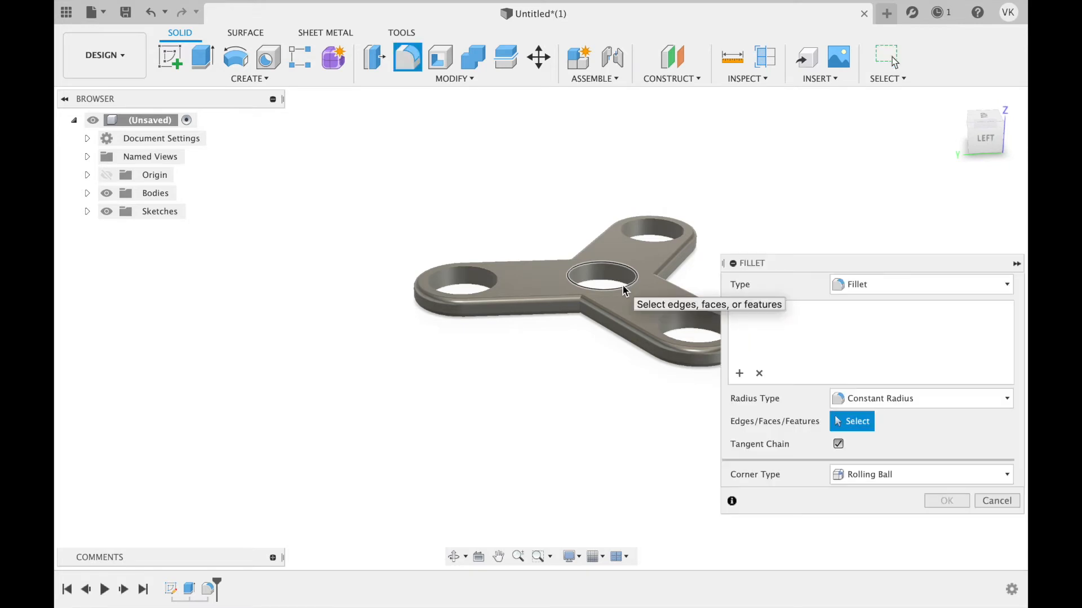
{"action": "left_click", "coordinate": [623, 288]}
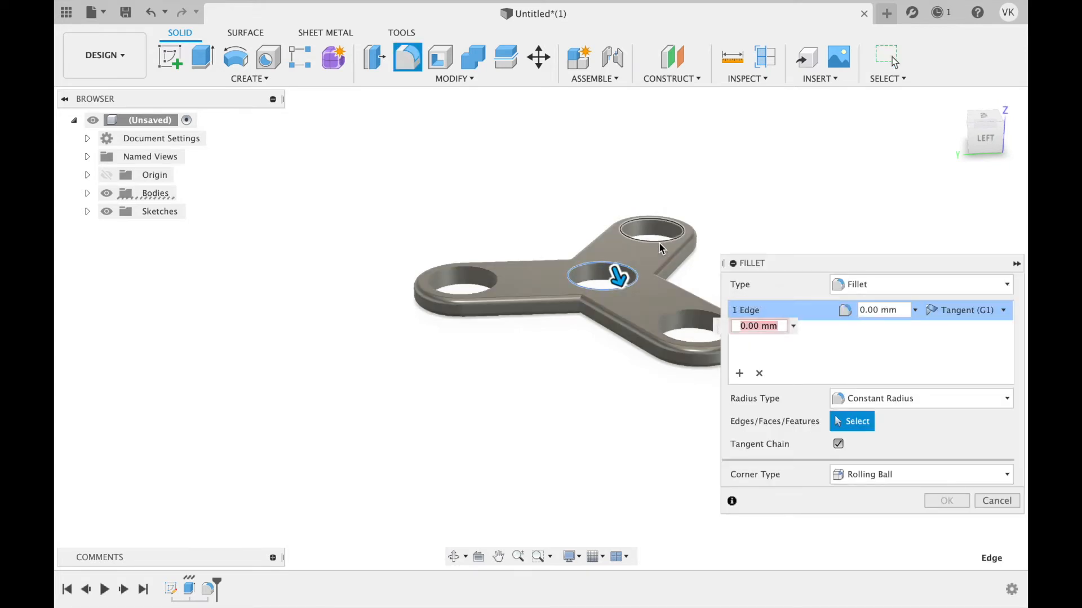
{"action": "left_click", "coordinate": [658, 242]}
{"action": "left_click", "coordinate": [482, 288]}
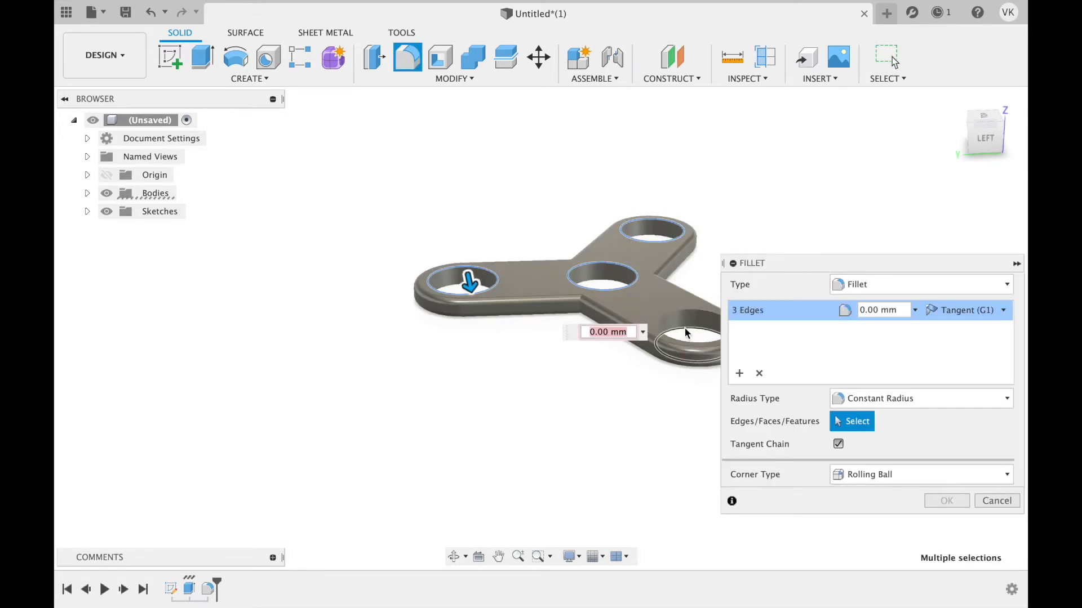
{"action": "left_click", "coordinate": [681, 323]}
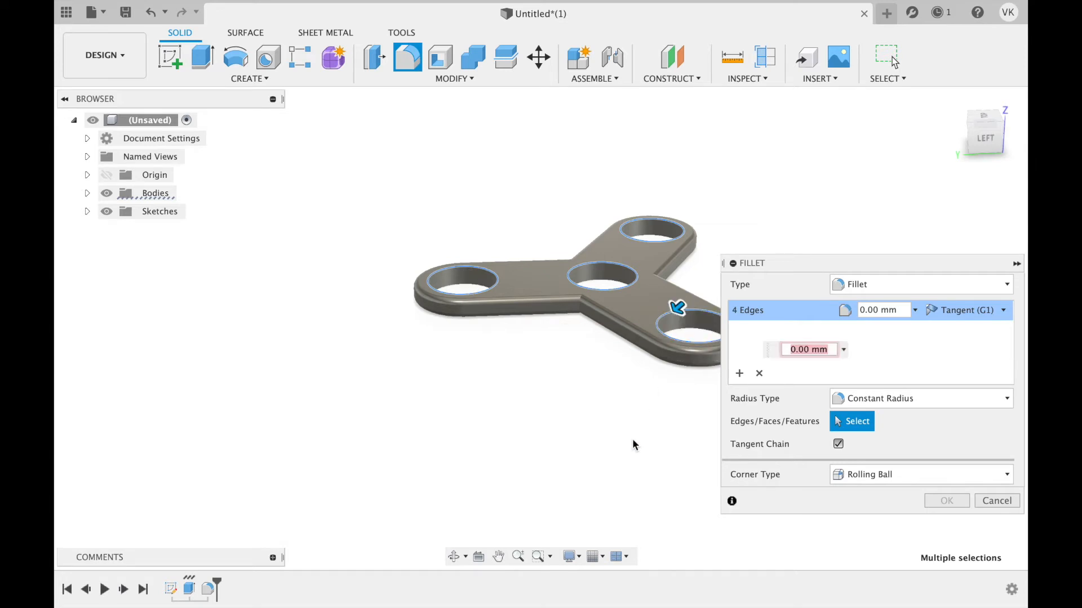
{"action": "middle_click_drag", "start_coordinate": [635, 441], "coordinate": [640, 316], "text": "shift"}
{"action": "left_click", "coordinate": [630, 316]}
{"action": "left_click", "coordinate": [712, 239]}
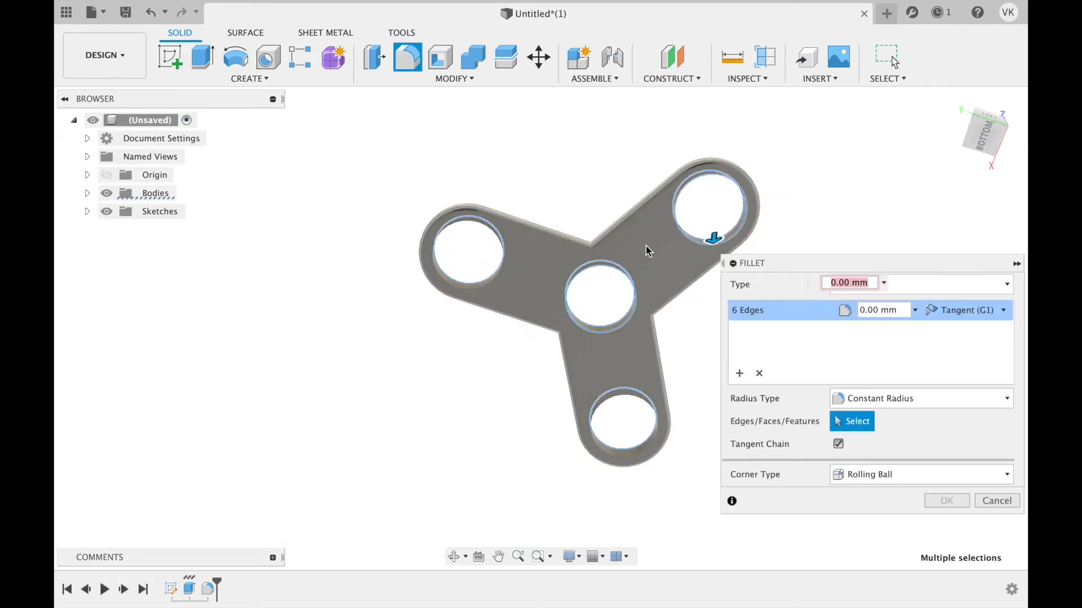
{"action": "left_click", "coordinate": [488, 286]}
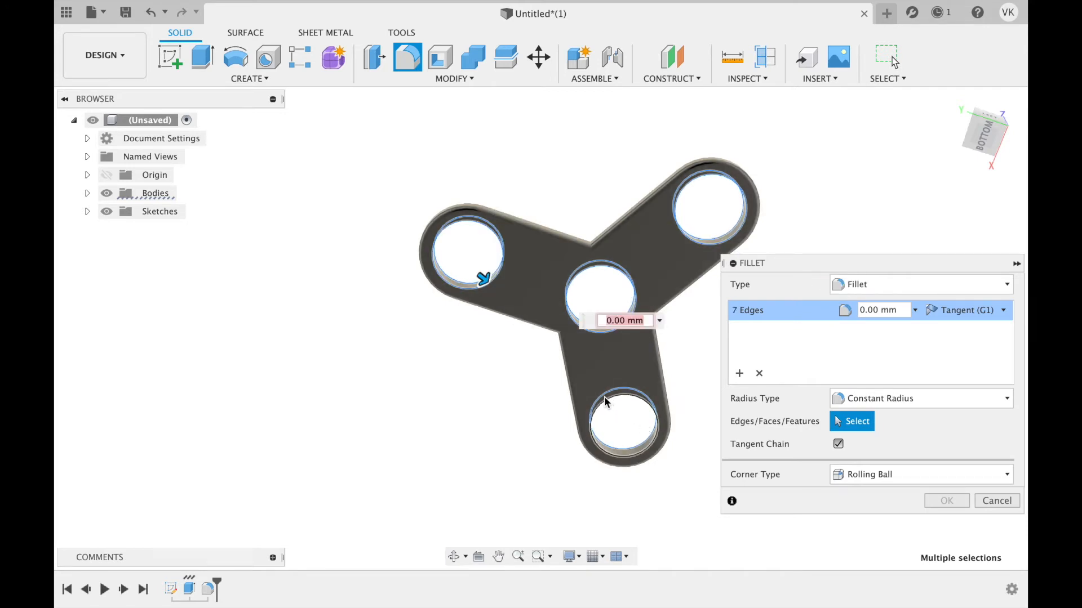
{"action": "left_click", "coordinate": [606, 401]}
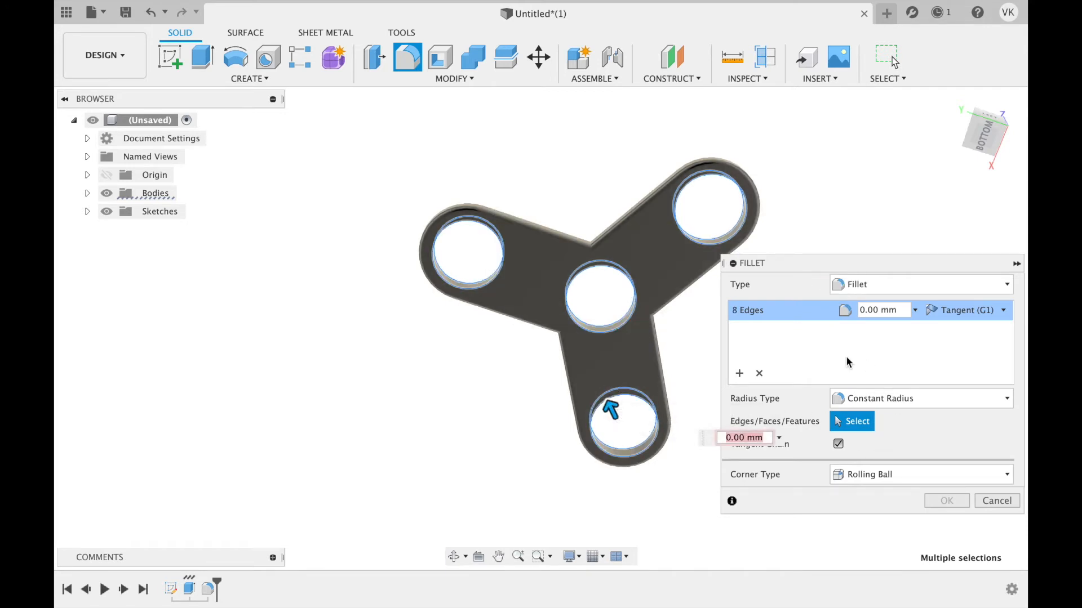
{"action": "type", "text": "1"}
{"action": "key", "text": "Return"}
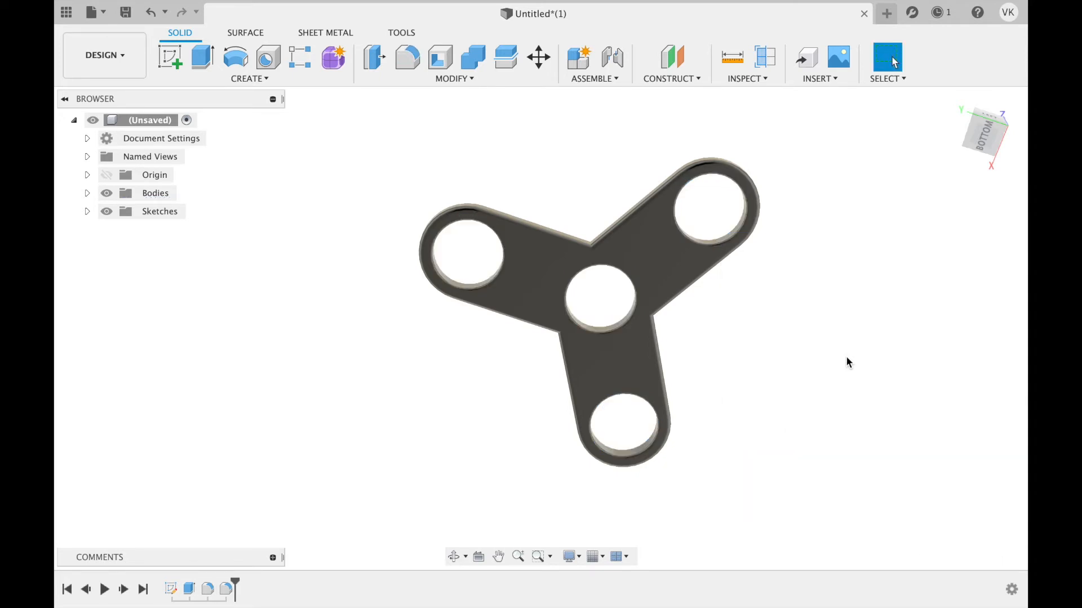
Step: Create an internal standard component from the existing three-armed body
{"action": "middle_click_drag", "start_coordinate": [893, 340], "coordinate": [498, 482], "text": "shift"}
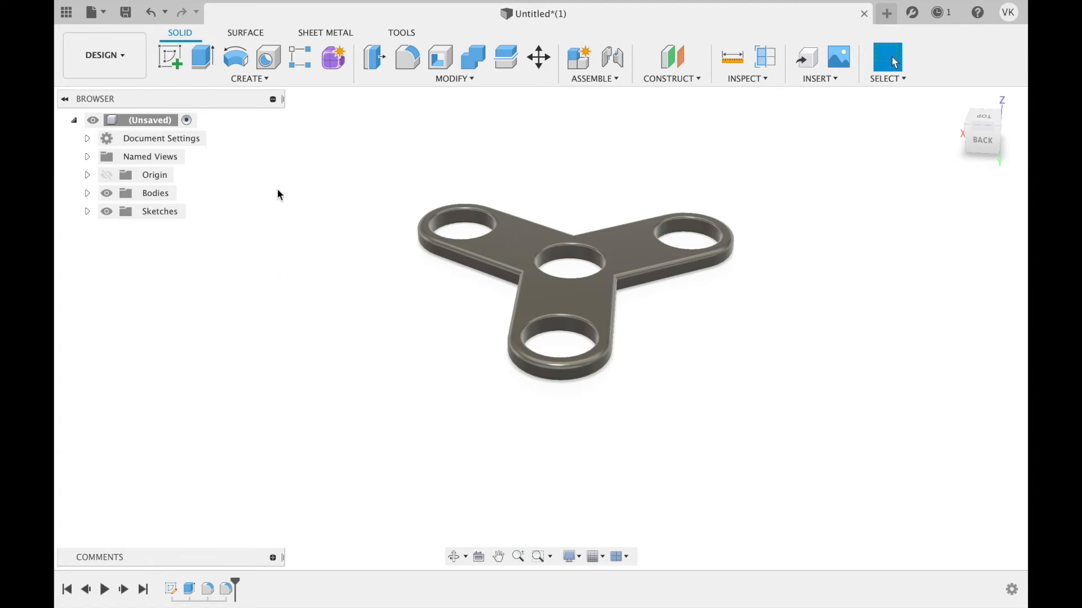
{"action": "left_click", "coordinate": [264, 79]}
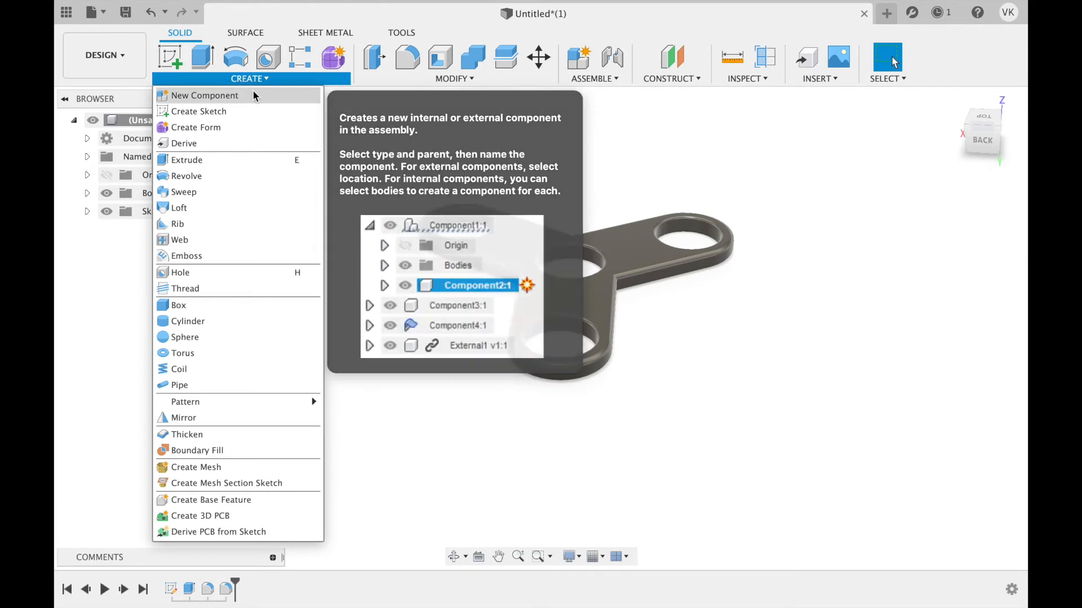
{"action": "left_click", "coordinate": [254, 96]}
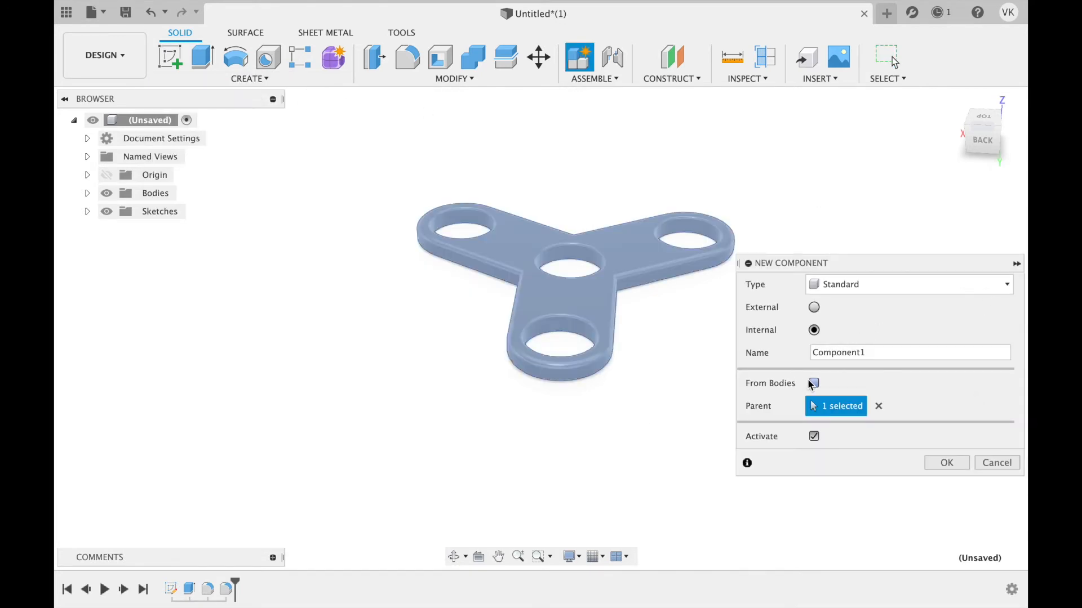
{"action": "left_click", "coordinate": [814, 383]}
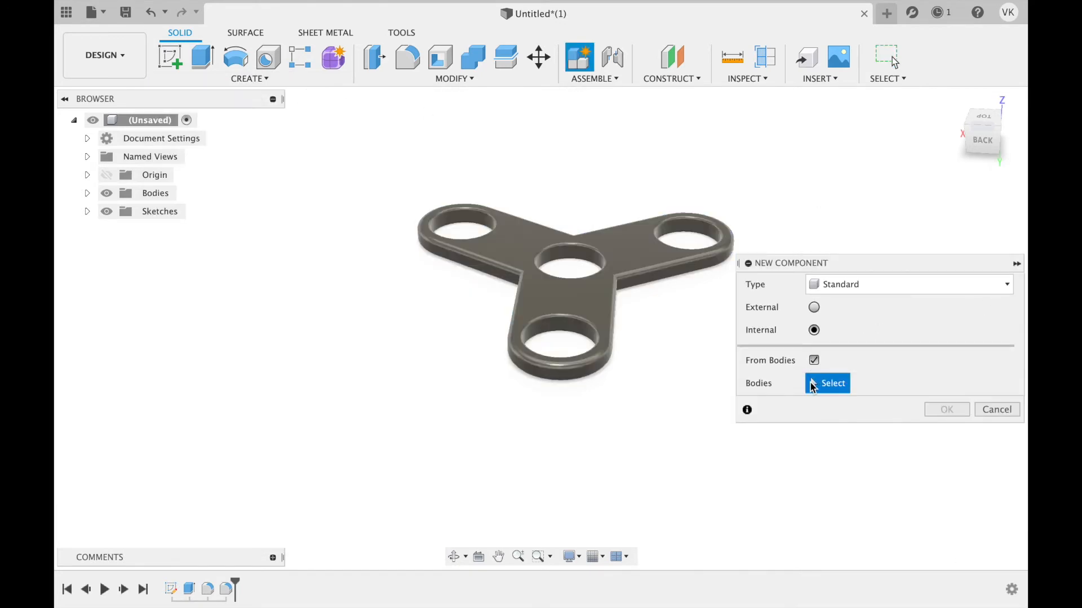
{"action": "left_click", "coordinate": [598, 308]}
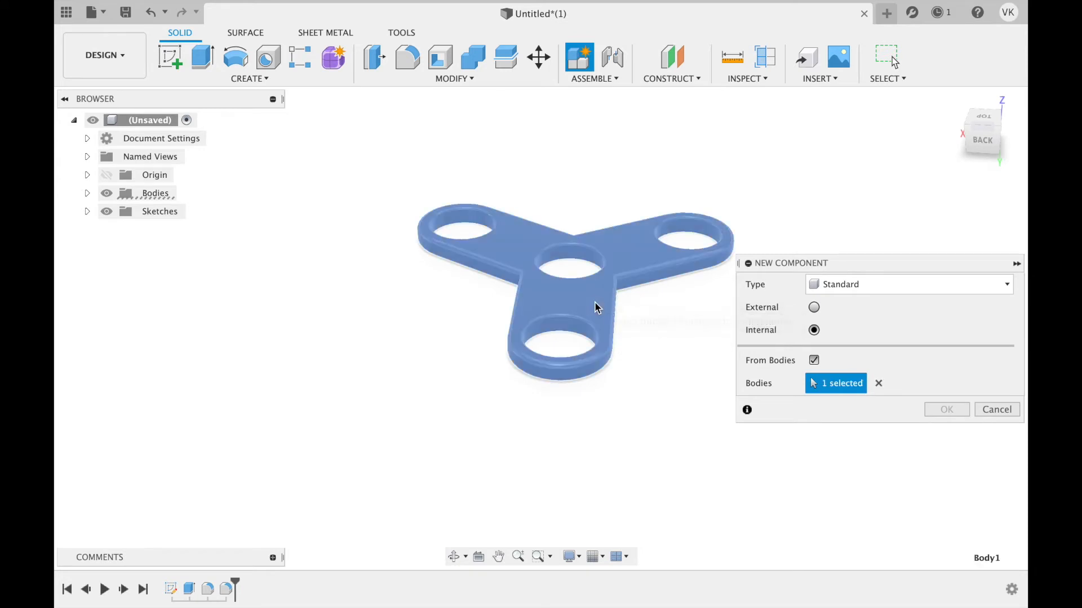
{"action": "left_click", "coordinate": [946, 410]}
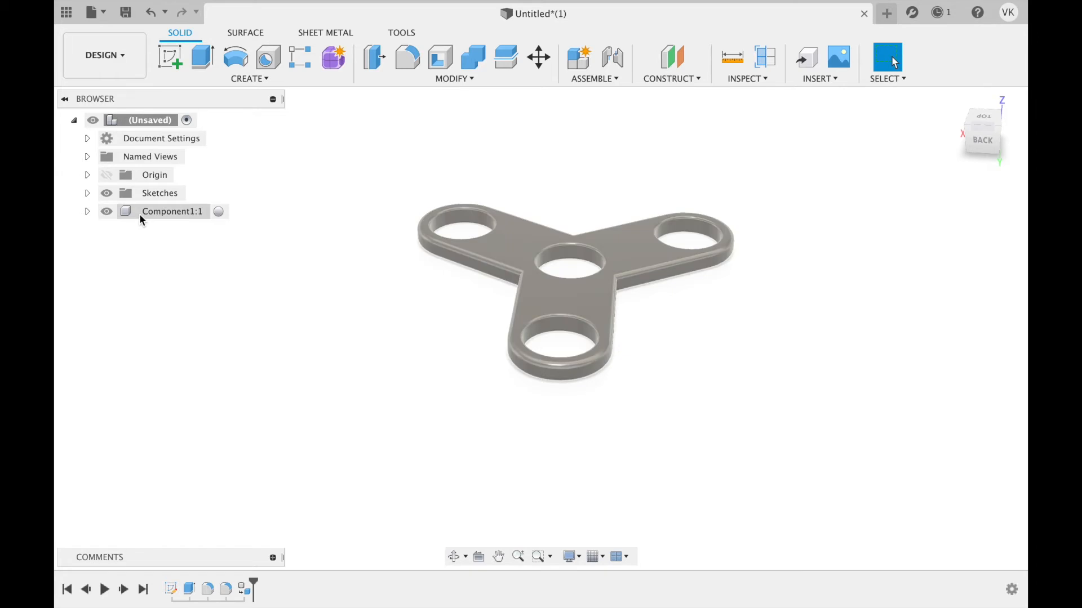
Step: Rename the component made from the three-armed body as "Fidget Body"
{"action": "left_click", "coordinate": [162, 212]}
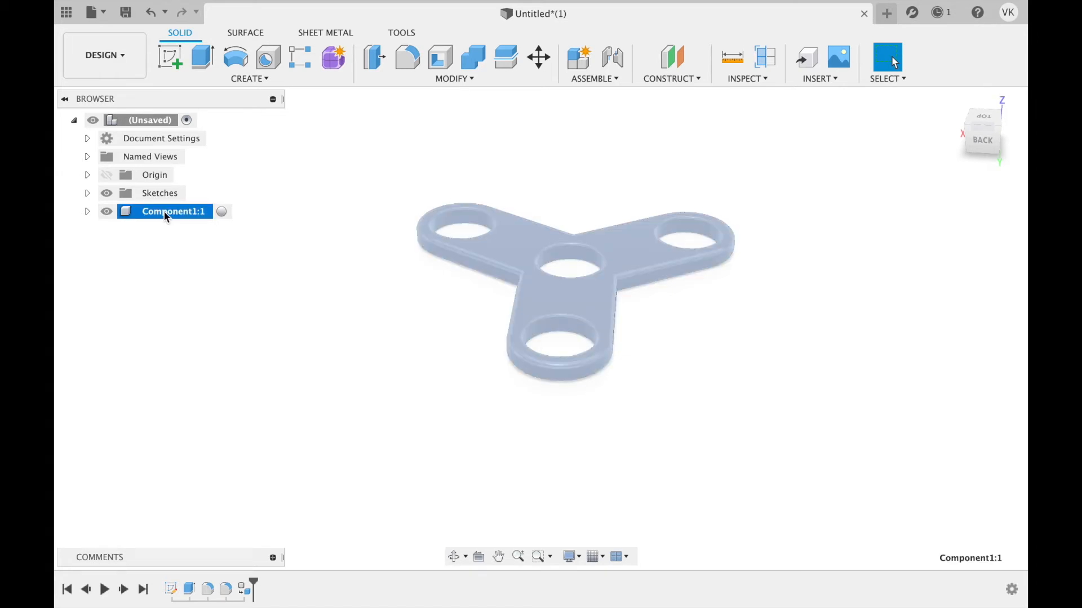
{"action": "left_click", "coordinate": [164, 212]}
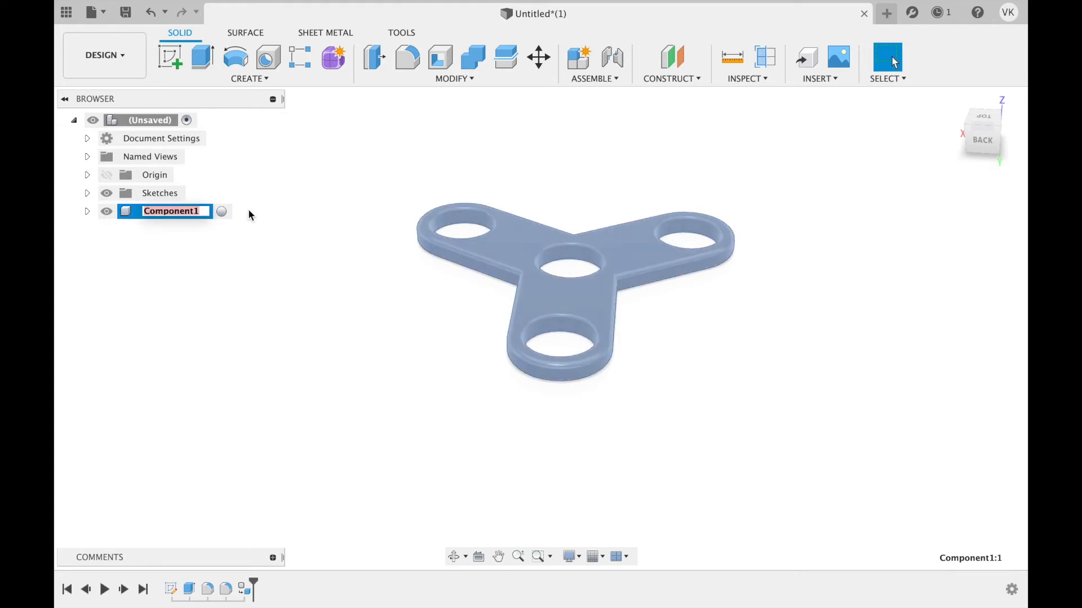
{"action": "type", "text": "Fi"}
{"action": "type", "text": "dget Body"}
{"action": "key", "text": "Return"}
{"action": "left_click", "coordinate": [259, 327]}
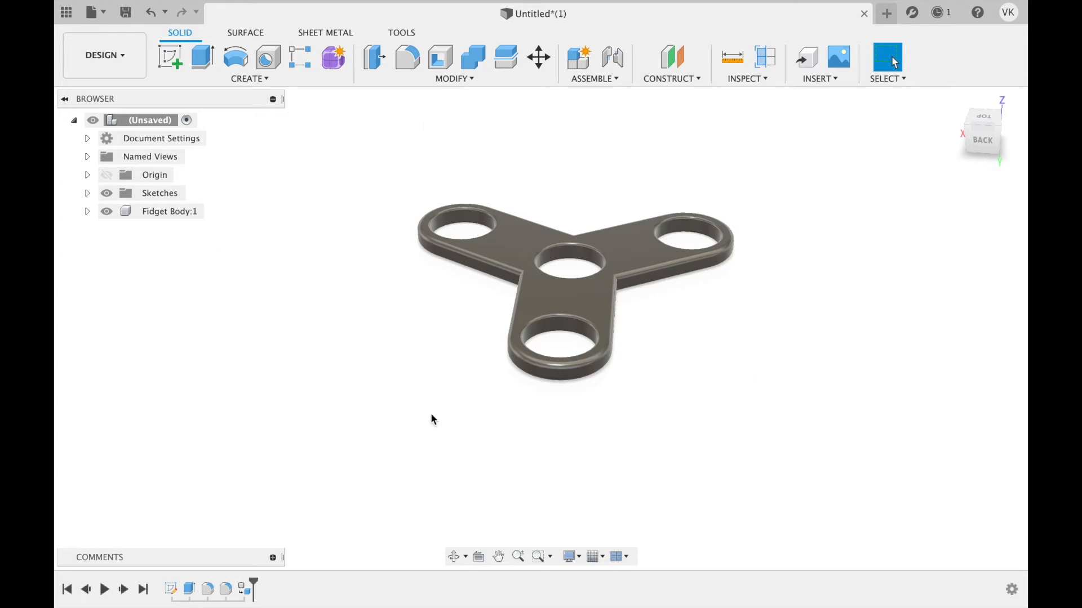
Step: Create a new empty internal component named "Ball bearing" and make it the active component
{"action": "middle_click_drag", "start_coordinate": [647, 387], "coordinate": [626, 426]}
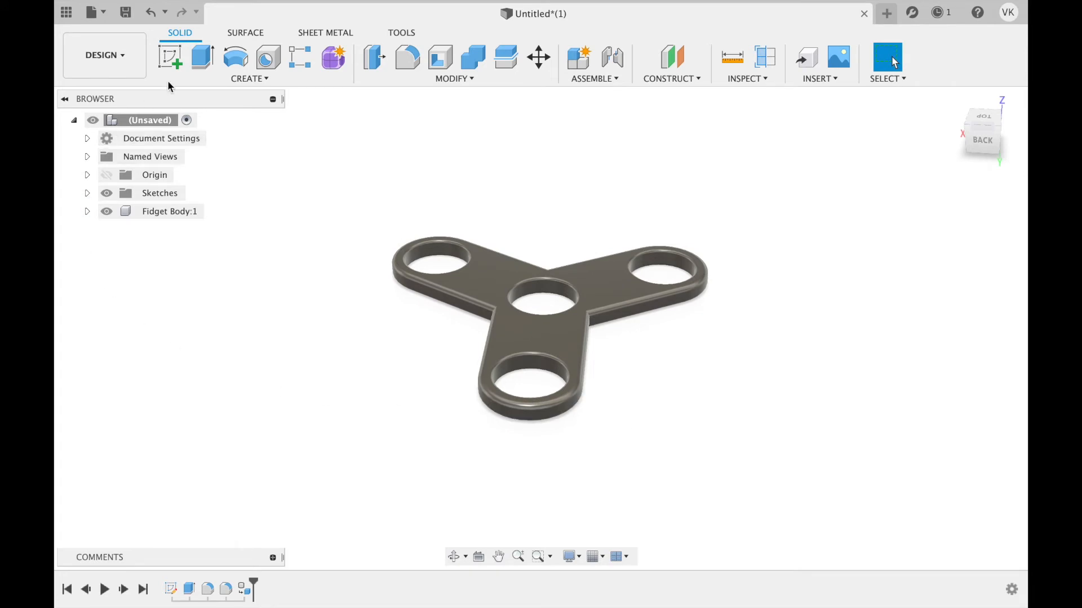
{"action": "left_click", "coordinate": [216, 80]}
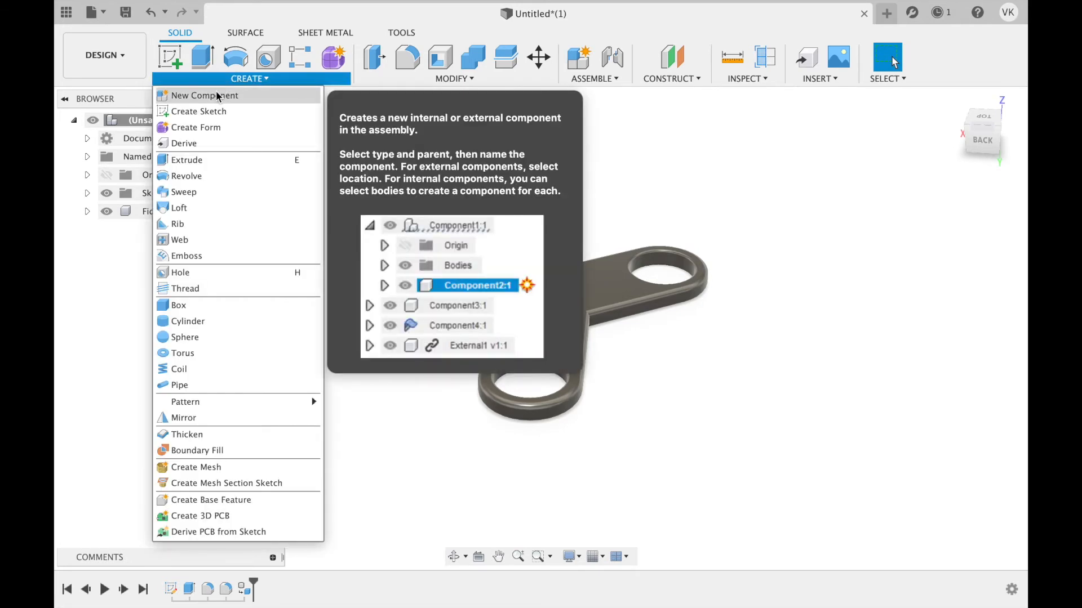
{"action": "left_click", "coordinate": [217, 96]}
{"action": "left_click", "coordinate": [892, 355]}
{"action": "double_click", "coordinate": [818, 353]}
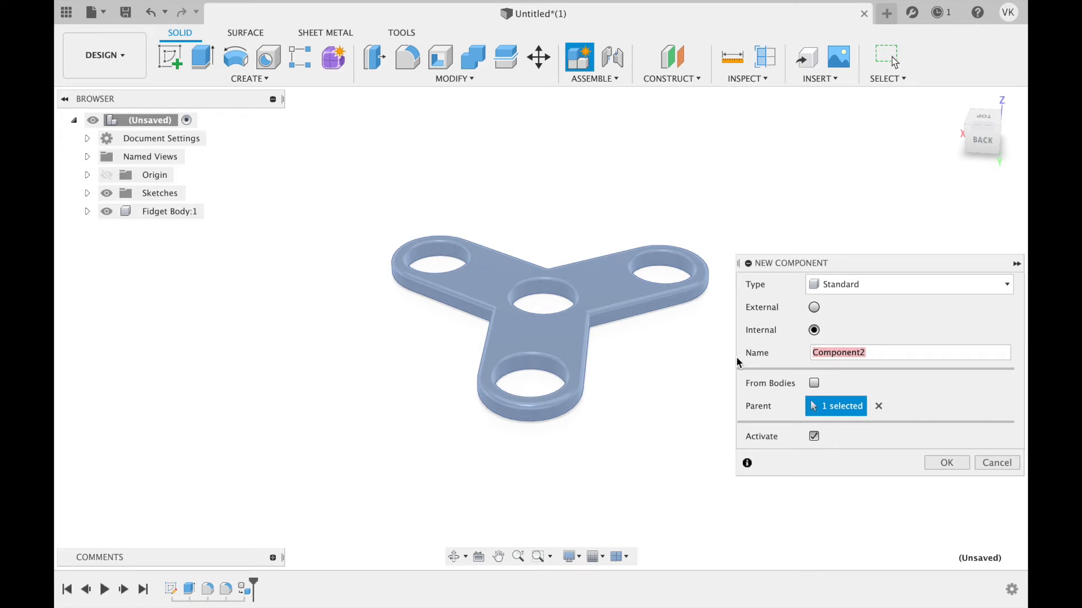
{"action": "type", "text": "Ball bearing"}
{"action": "left_click", "coordinate": [961, 463]}
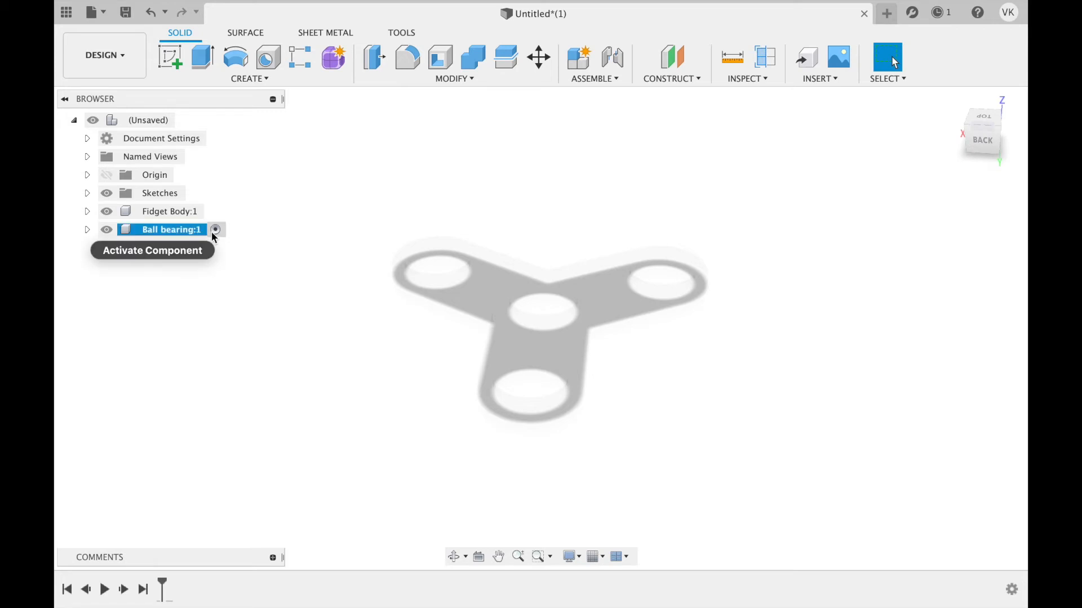
Step: Start a sketch on the horizontal XY plane in the Ball bearing component and project the central hole's edge into it
{"action": "left_click", "coordinate": [954, 102]}
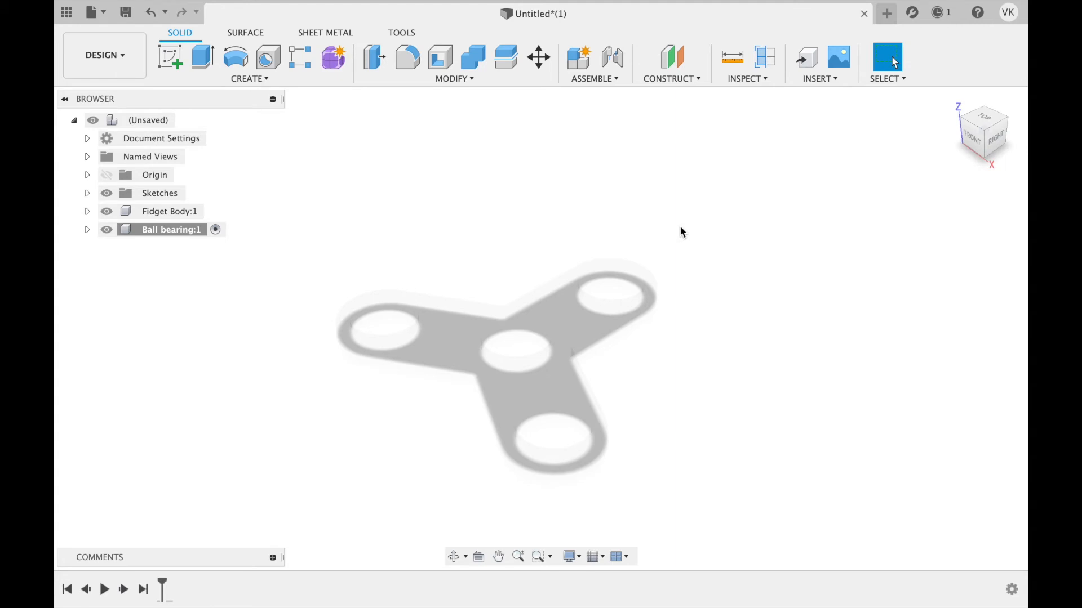
{"action": "left_click", "coordinate": [177, 59]}
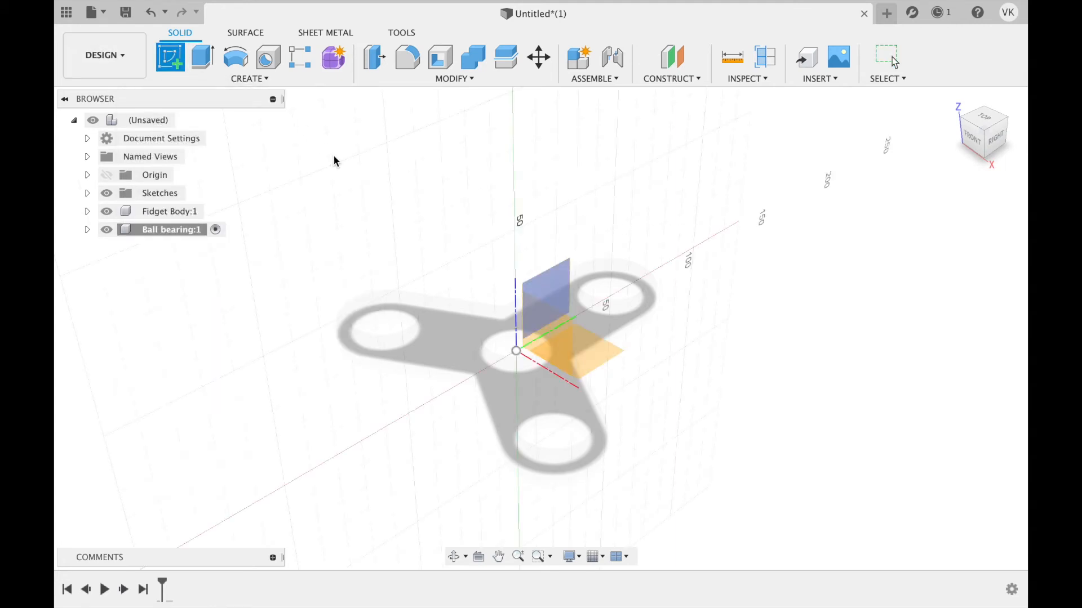
{"action": "left_click", "coordinate": [588, 360]}
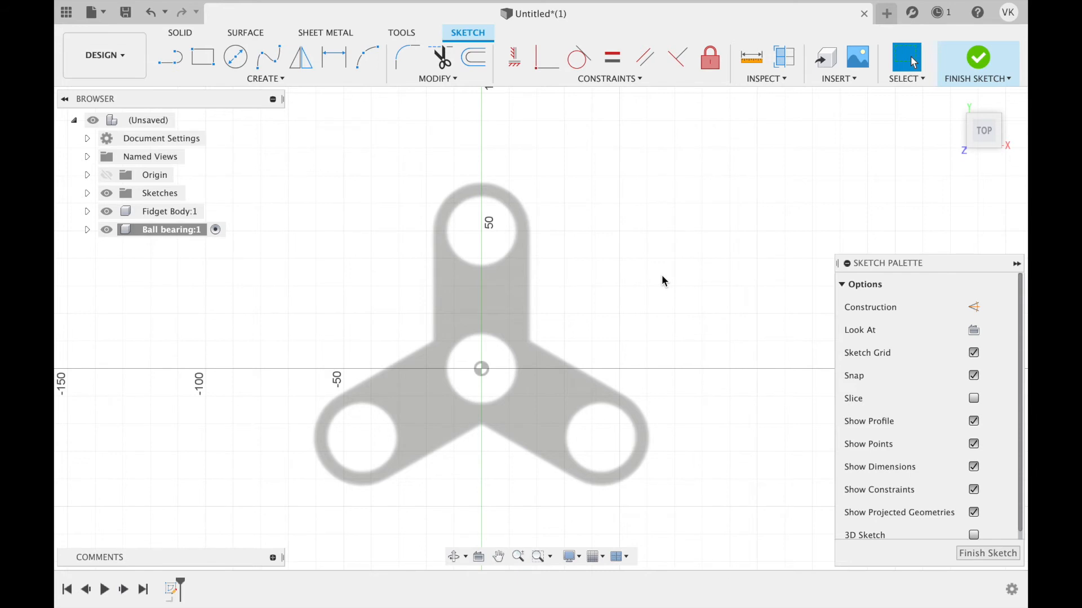
{"action": "key", "text": "p"}
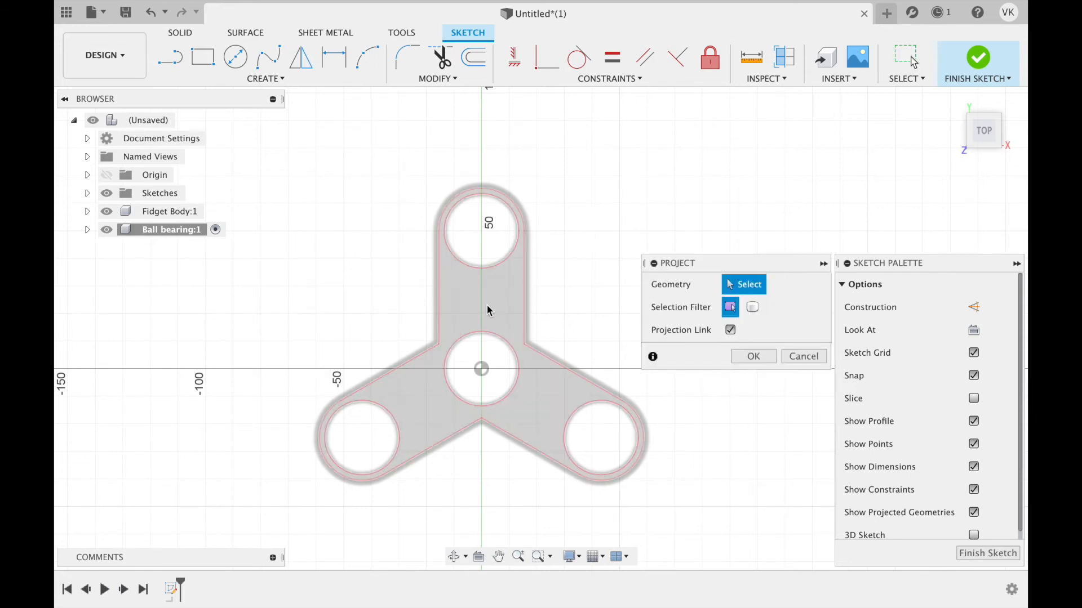
{"action": "scroll", "coordinate": [493, 346], "scroll_direction": "up", "scroll_amount": 5}
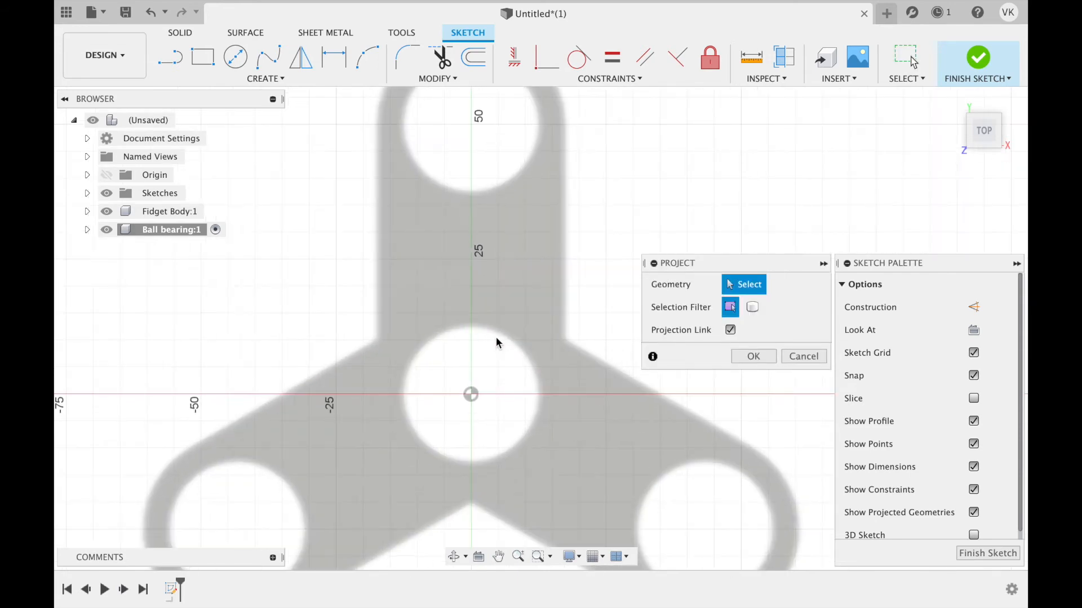
{"action": "left_click", "coordinate": [500, 339]}
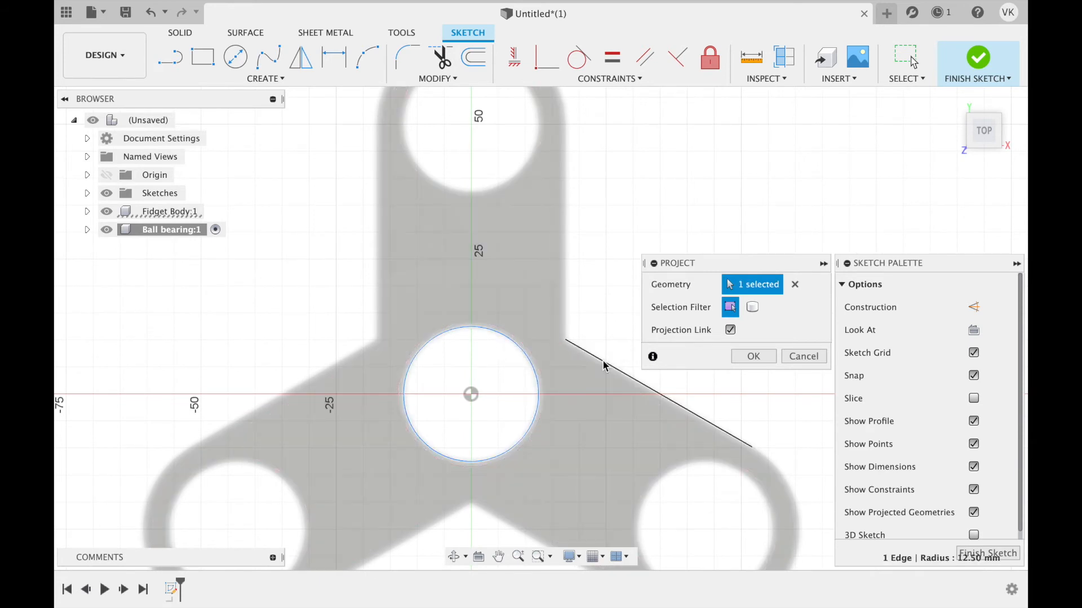
{"action": "left_click", "coordinate": [755, 357]}
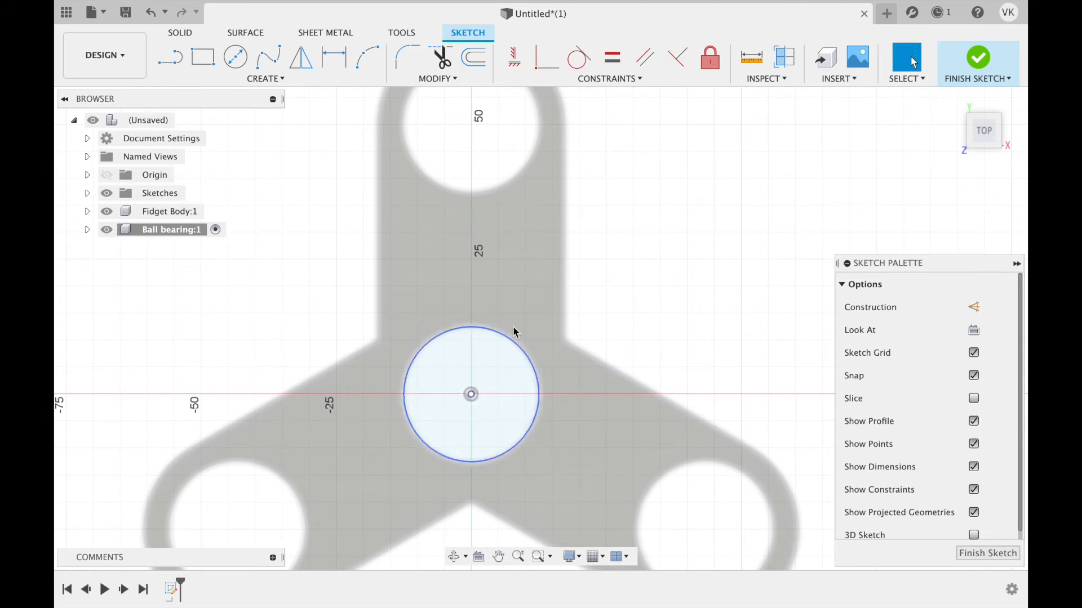
{"action": "left_click", "coordinate": [244, 65]}
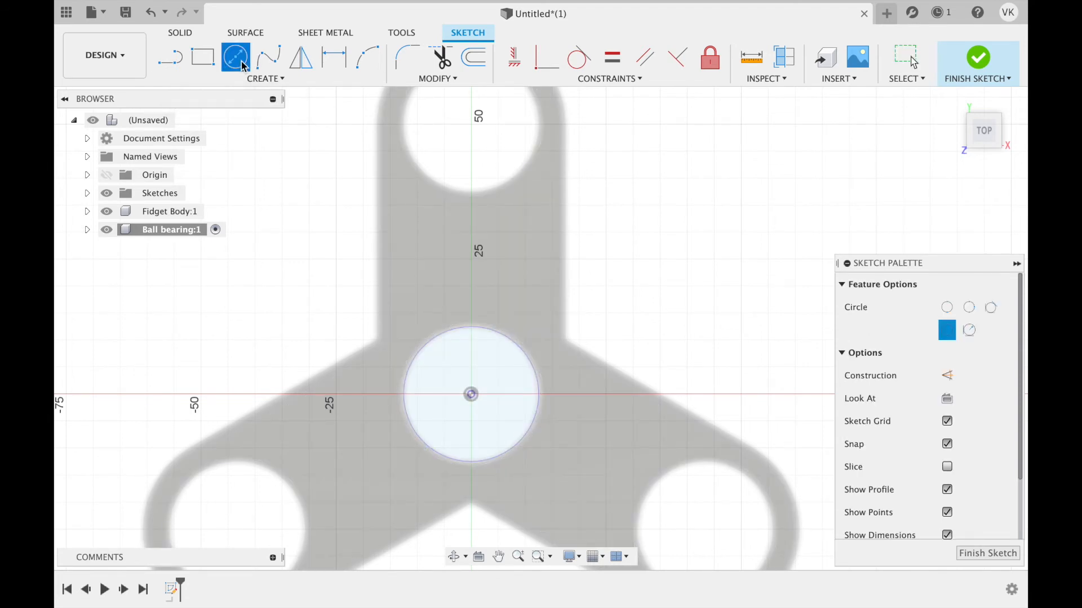
{"action": "scroll", "coordinate": [472, 396], "scroll_direction": "up", "scroll_amount": 2}
{"action": "left_click", "coordinate": [472, 396]}
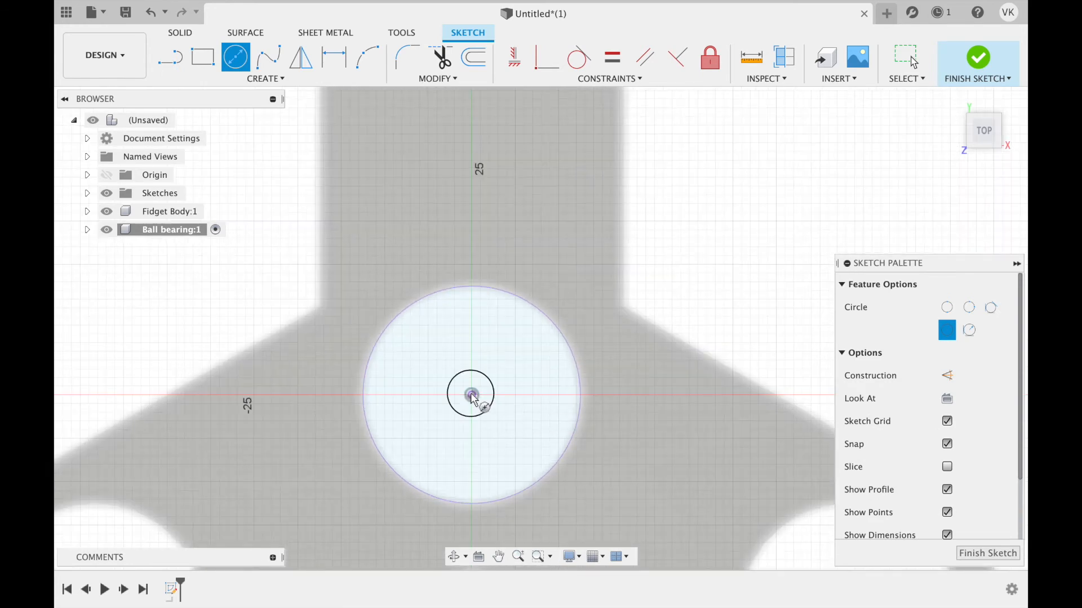
{"action": "left_click", "coordinate": [577, 429]}
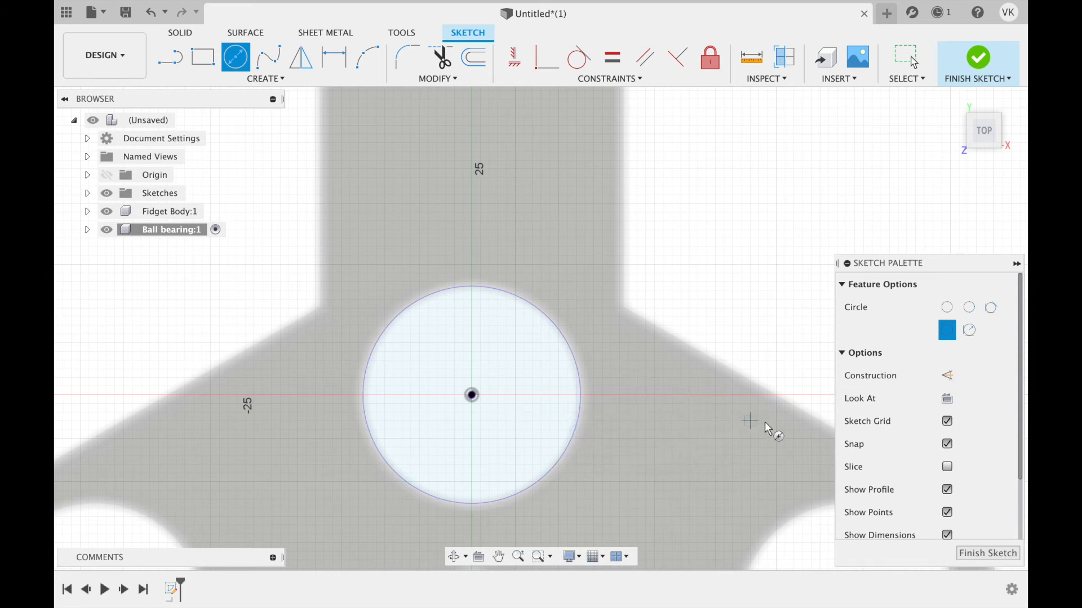
Step: Offset the projected central circle 5 mm inward and finish the sketch
{"action": "left_click", "coordinate": [474, 57]}
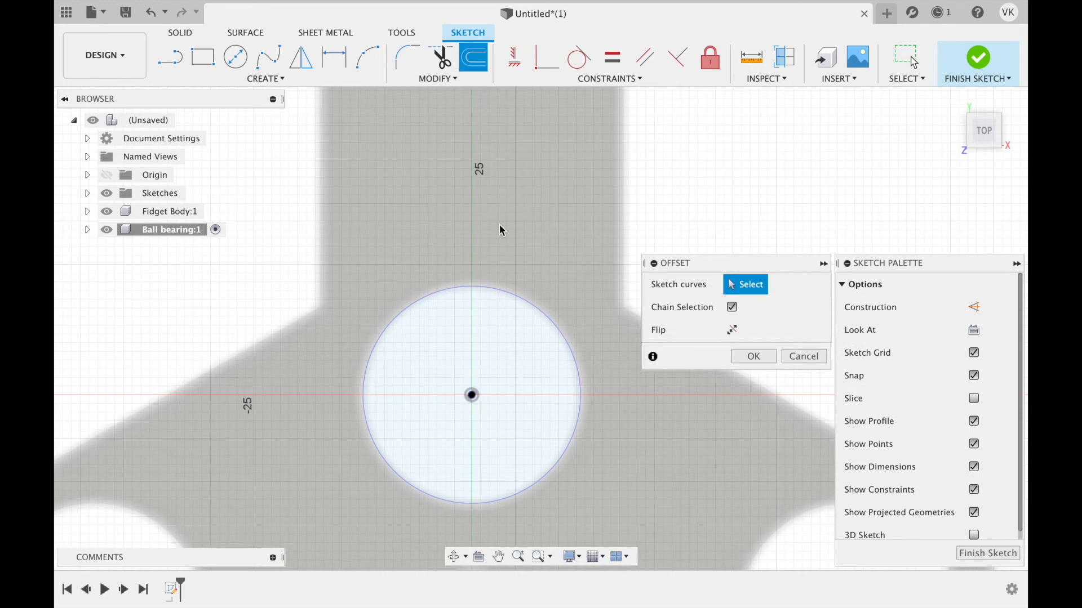
{"action": "left_click", "coordinate": [507, 296]}
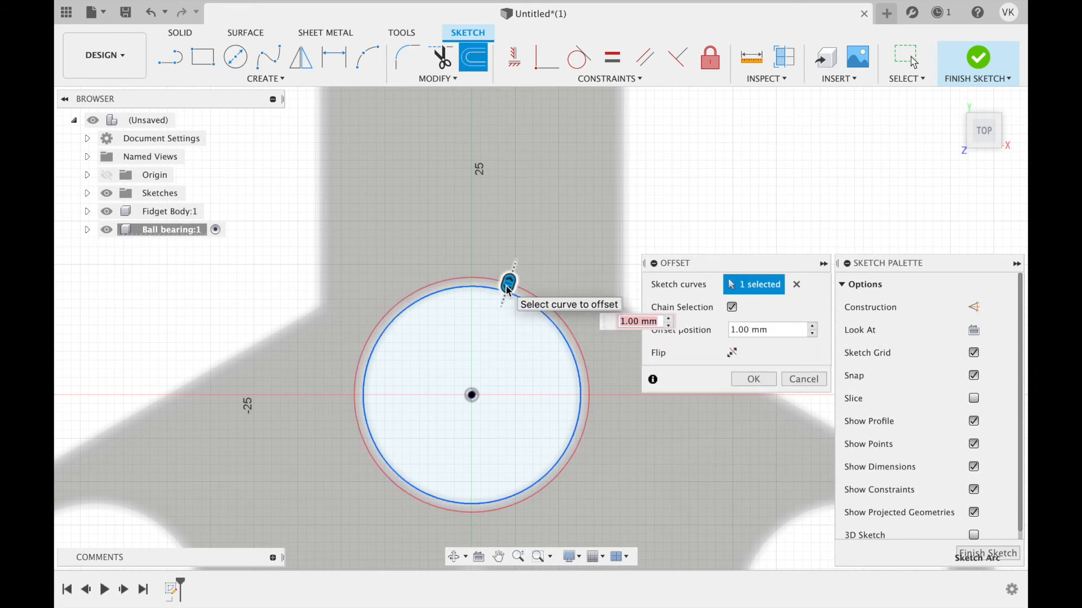
{"action": "type", "text": "-"}
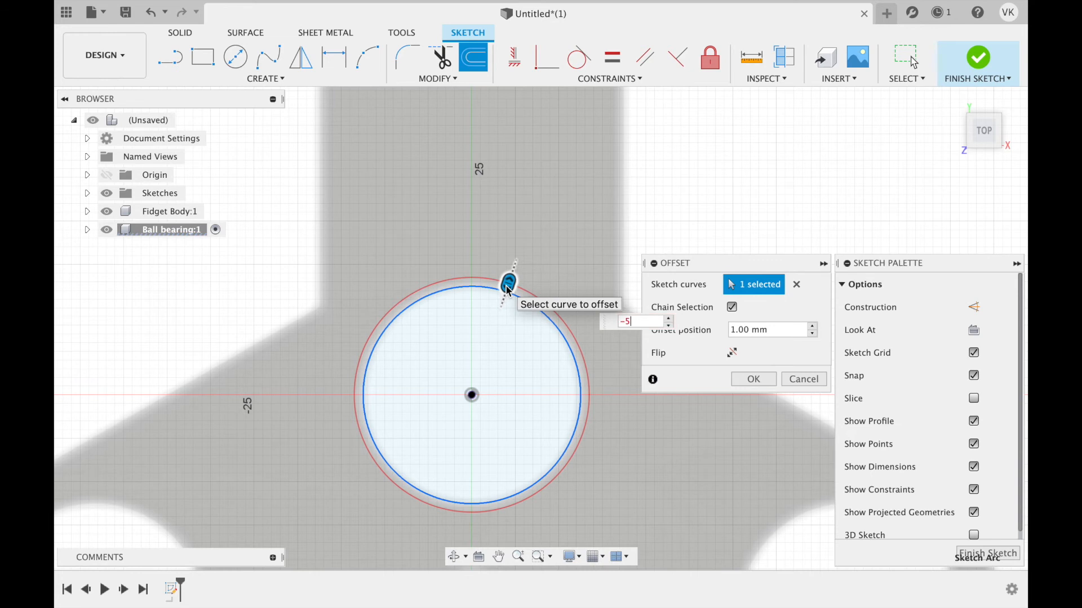
{"action": "type", "text": "5"}
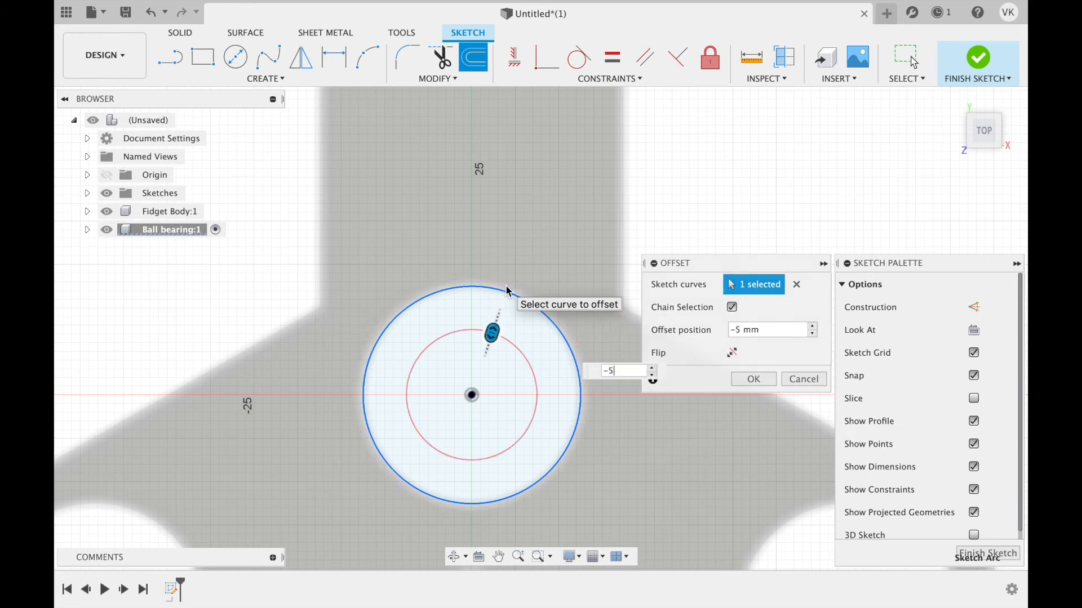
{"action": "key", "text": "Return"}
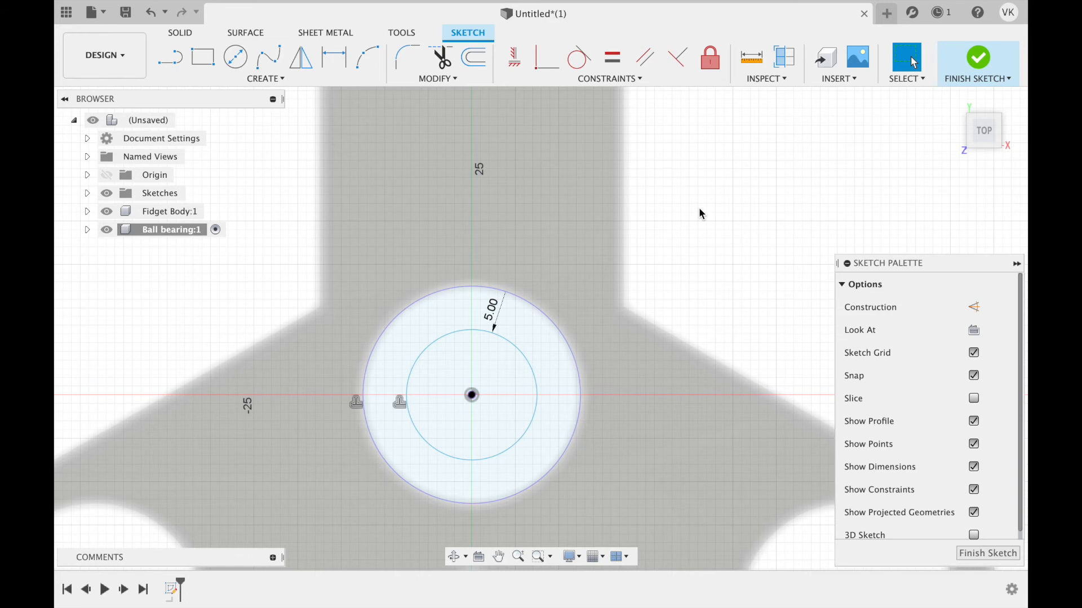
{"action": "left_click", "coordinate": [981, 64]}
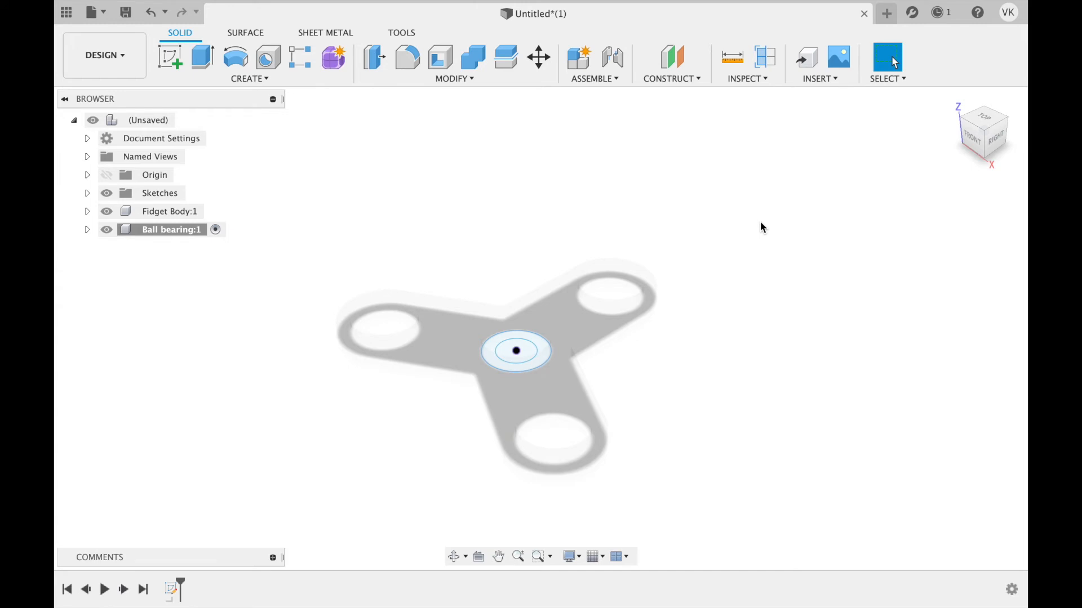
Step: Extrude the ring-shaped profile between the two concentric circles by 7 mm as a new body
{"action": "left_click", "coordinate": [203, 57]}
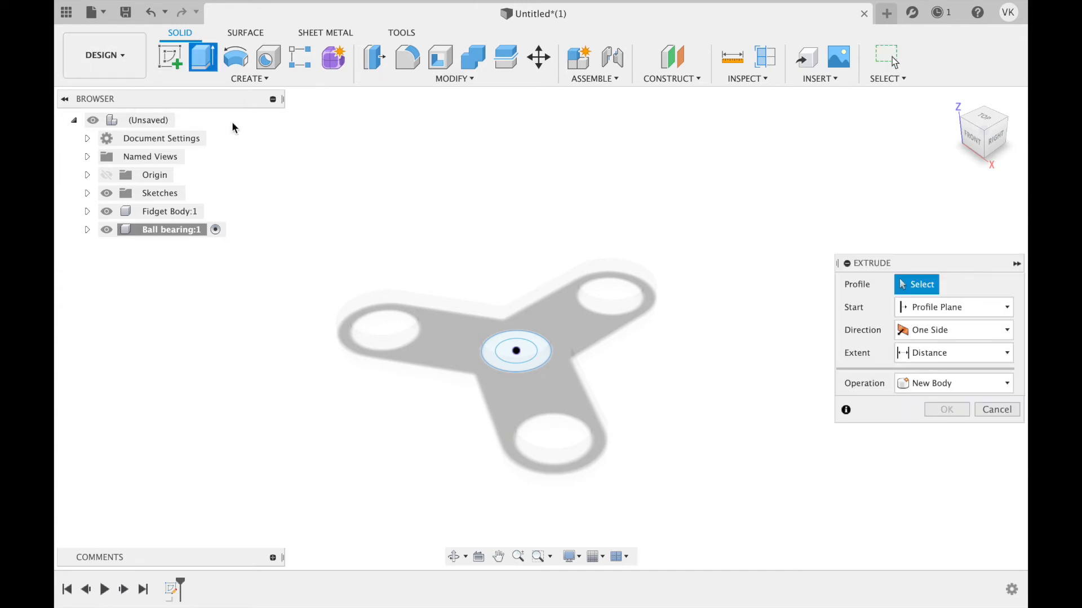
{"action": "scroll", "coordinate": [527, 369], "scroll_direction": "up", "scroll_amount": 3}
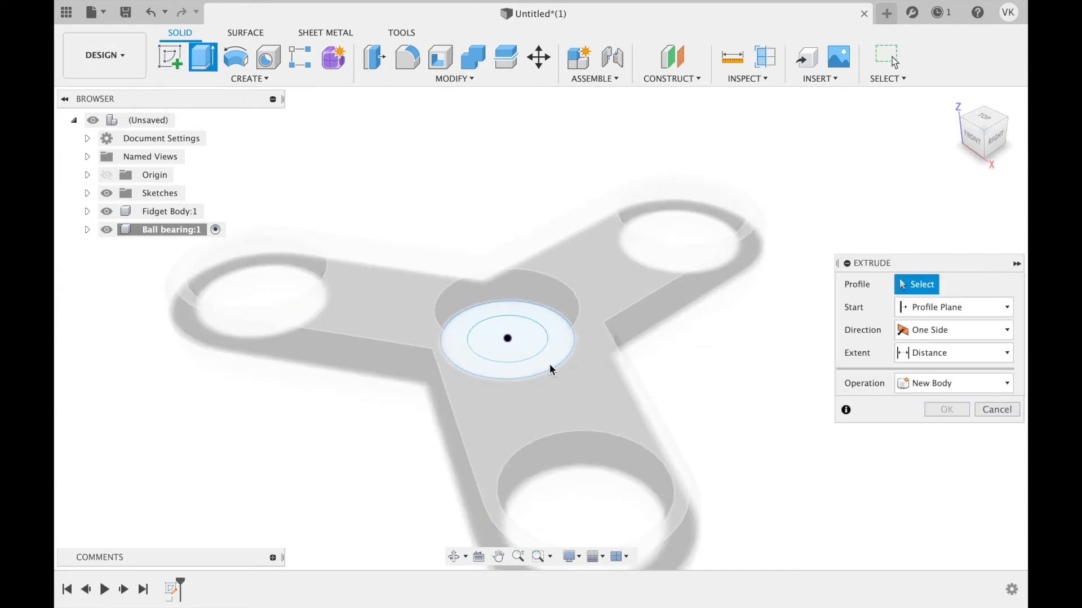
{"action": "left_click", "coordinate": [551, 360]}
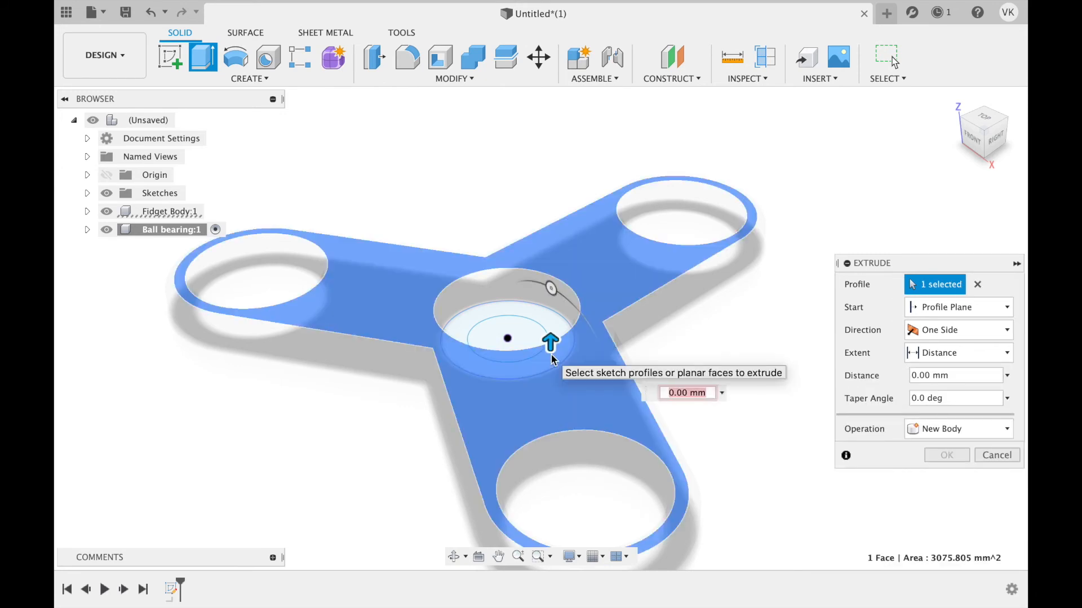
{"action": "left_click", "coordinate": [977, 286]}
{"action": "middle_click_drag", "start_coordinate": [547, 348], "coordinate": [559, 385], "text": "shift"}
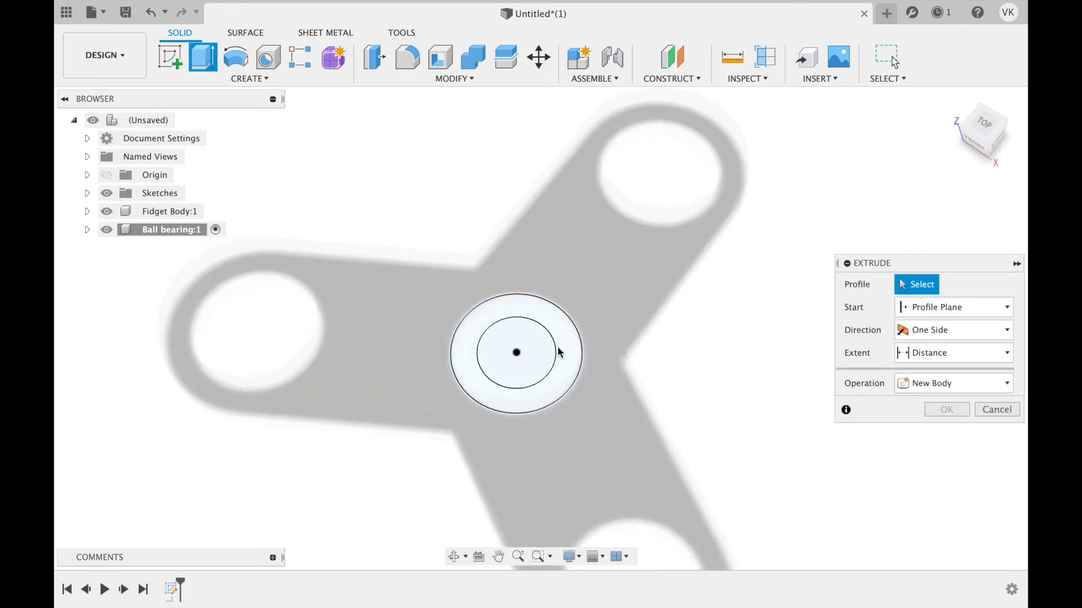
{"action": "left_click", "coordinate": [556, 359]}
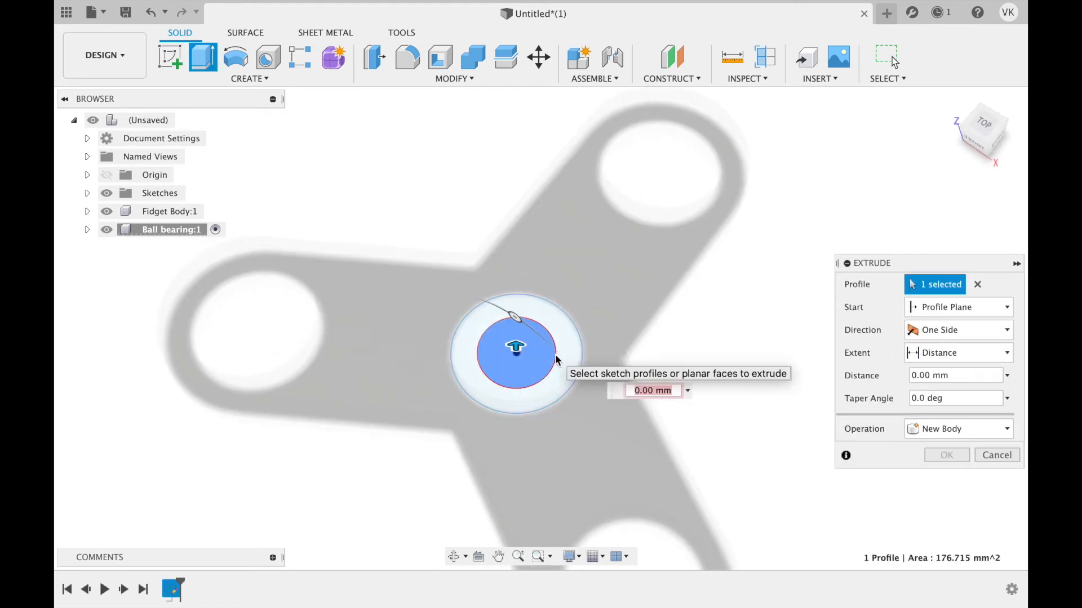
{"action": "left_click", "coordinate": [555, 352]}
{"action": "left_click", "coordinate": [561, 361]}
{"action": "middle_click_drag", "start_coordinate": [752, 393], "coordinate": [742, 366], "text": "shift"}
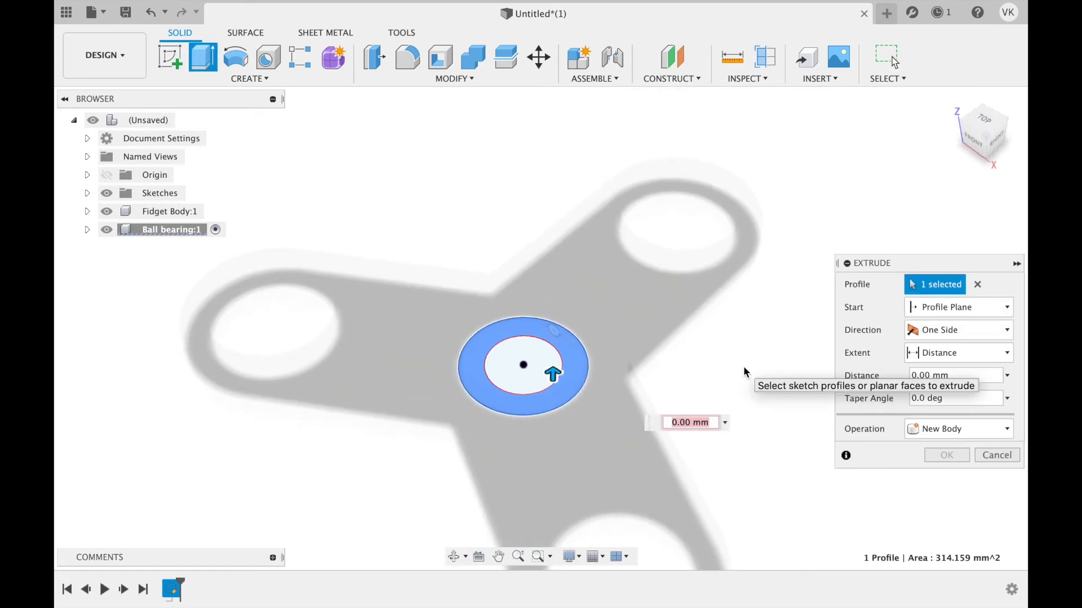
{"action": "type", "text": "7"}
{"action": "key", "text": "Return"}
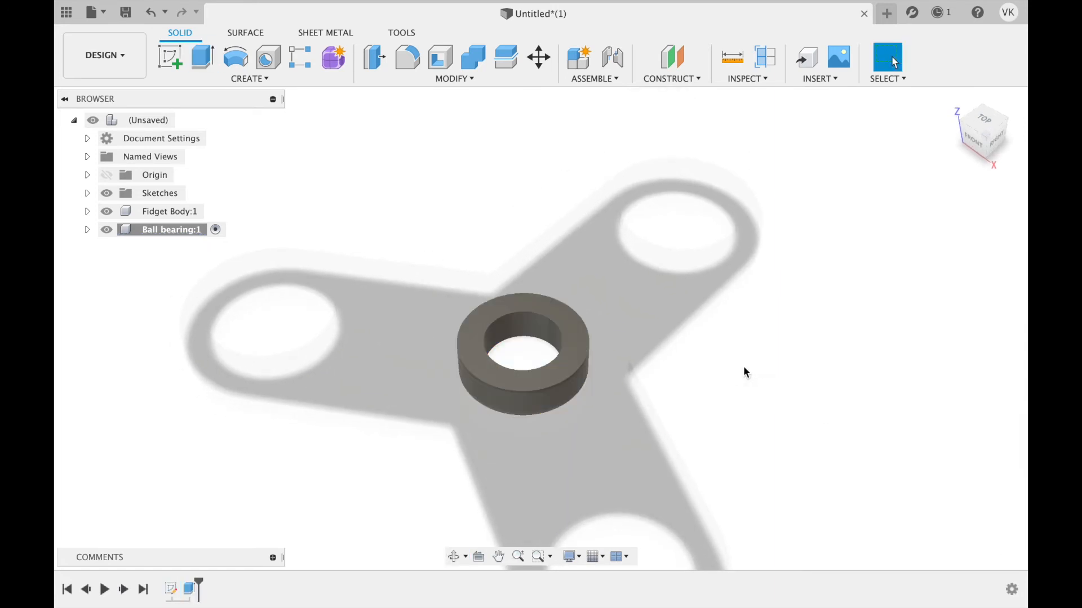
Step: Fillet the inner and outer edges on both the upper and lower faces of the bearing ring with a 1 mm radius
{"action": "scroll", "coordinate": [537, 387], "scroll_direction": "up", "scroll_amount": 5}
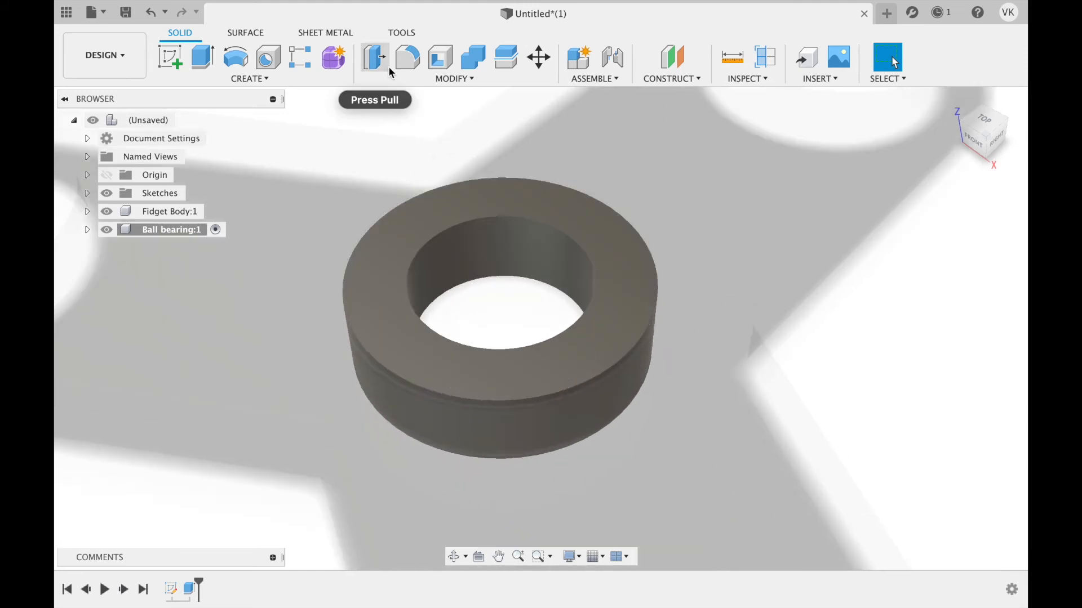
{"action": "left_click", "coordinate": [409, 60]}
{"action": "left_click", "coordinate": [460, 222]}
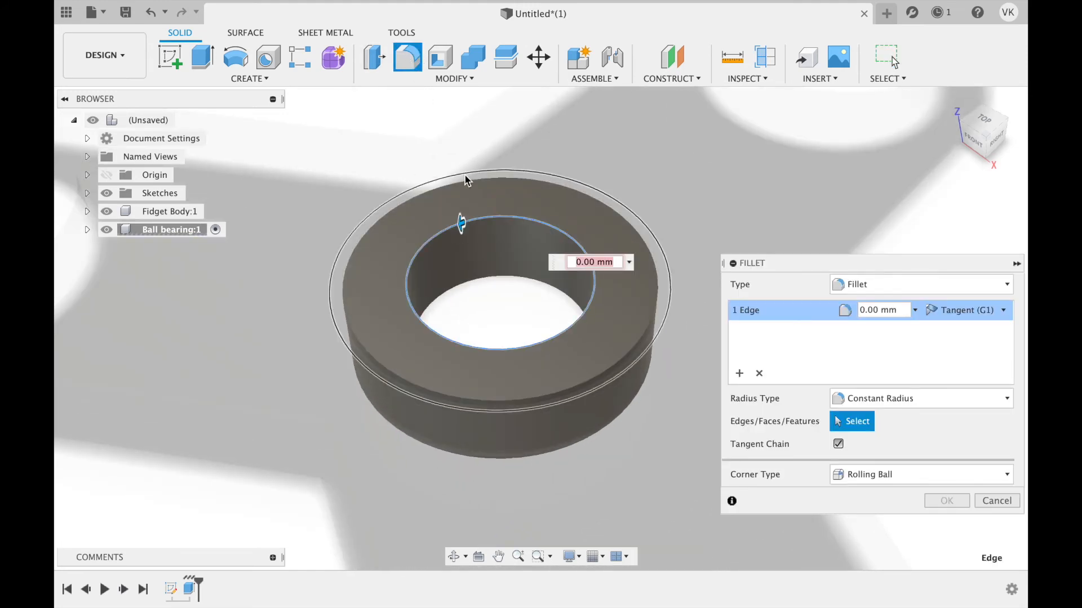
{"action": "left_click", "coordinate": [465, 179]}
{"action": "middle_click_drag", "start_coordinate": [543, 295], "coordinate": [471, 379], "text": "shift"}
{"action": "left_click", "coordinate": [475, 388]}
{"action": "left_click", "coordinate": [489, 425]}
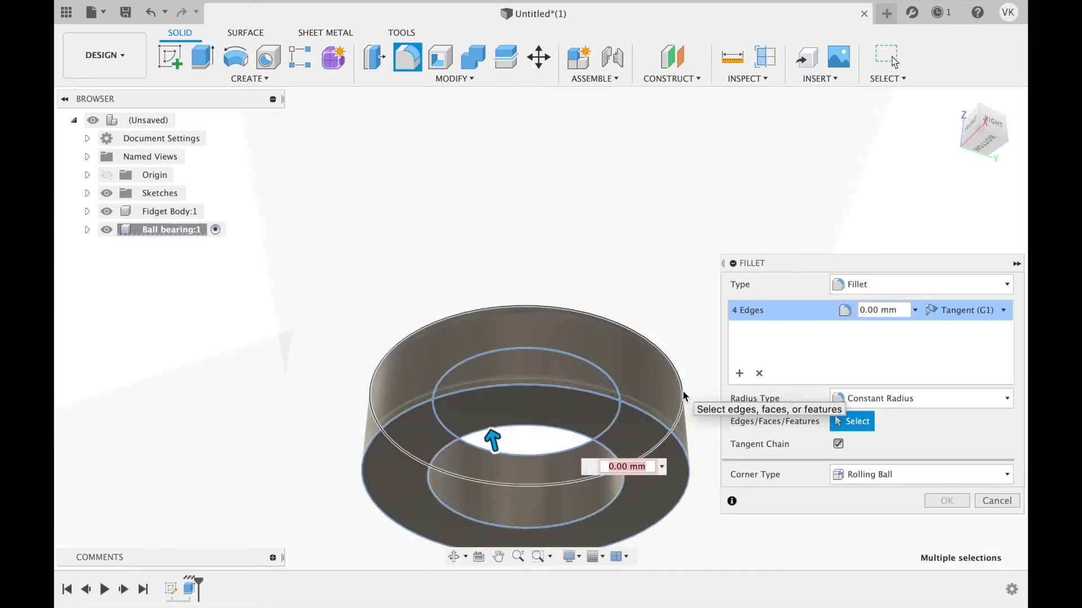
{"action": "type", "text": "1"}
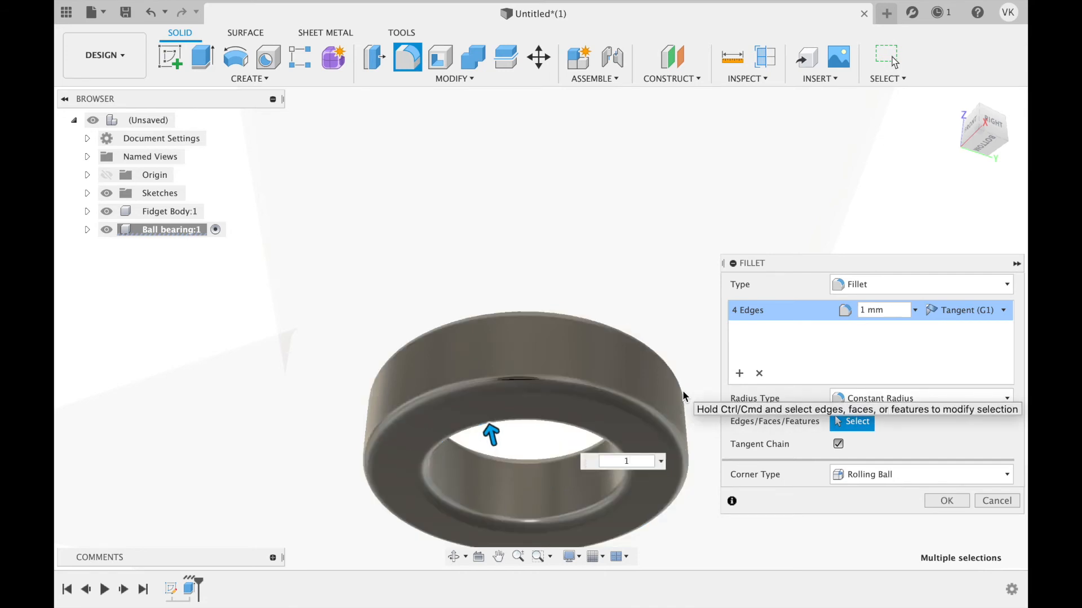
{"action": "key", "text": "Return"}
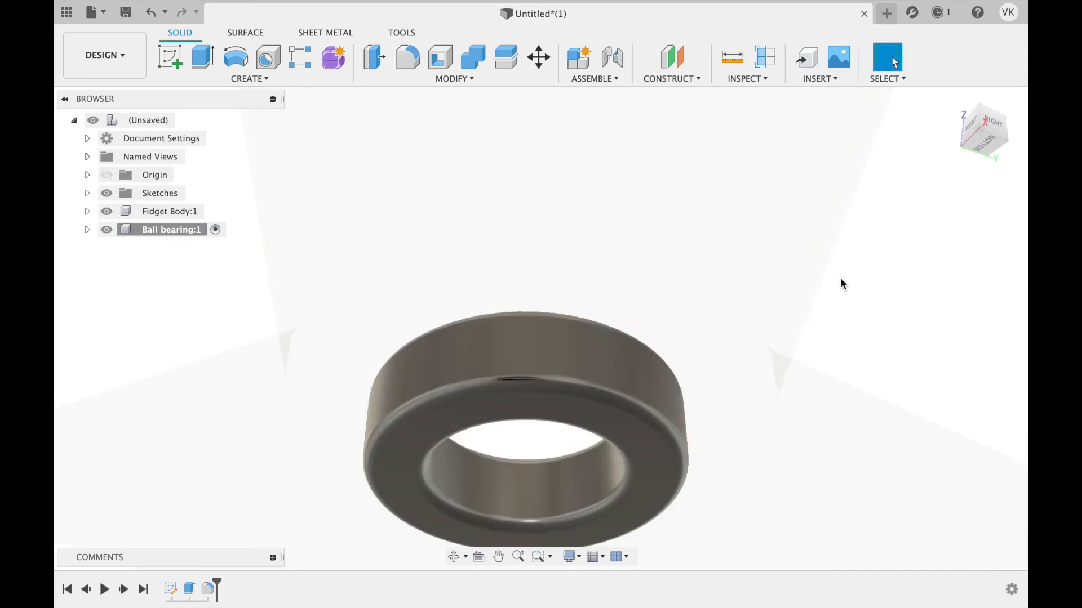
Step: Make the top-level assembly the active component again
{"action": "middle_click_drag", "start_coordinate": [964, 280], "coordinate": [776, 492], "text": "shift"}
{"action": "scroll", "coordinate": [809, 423], "scroll_direction": "down", "scroll_amount": 5}
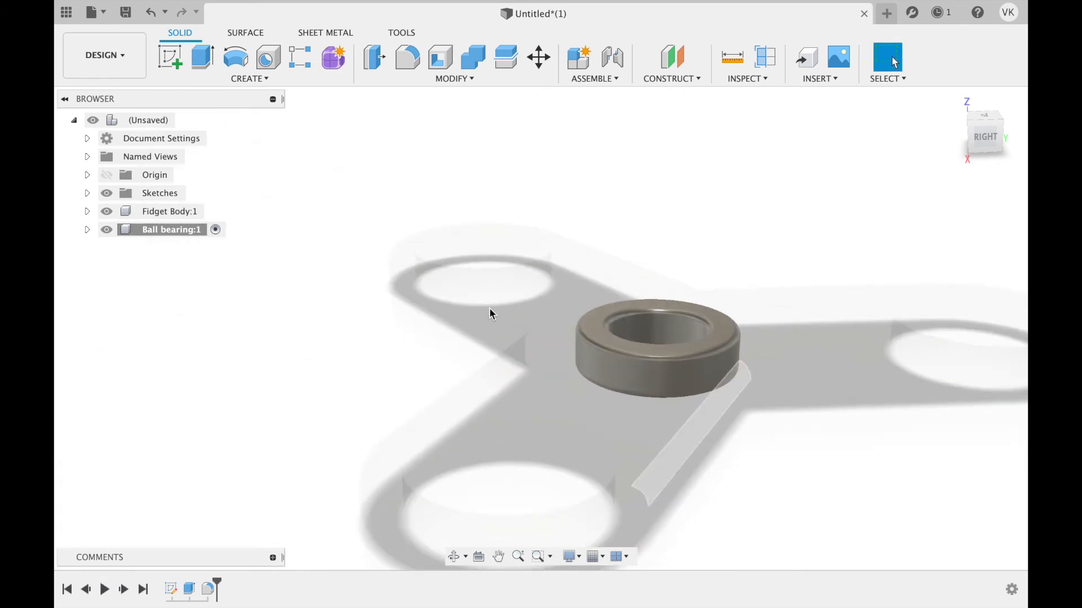
{"action": "left_click", "coordinate": [169, 122]}
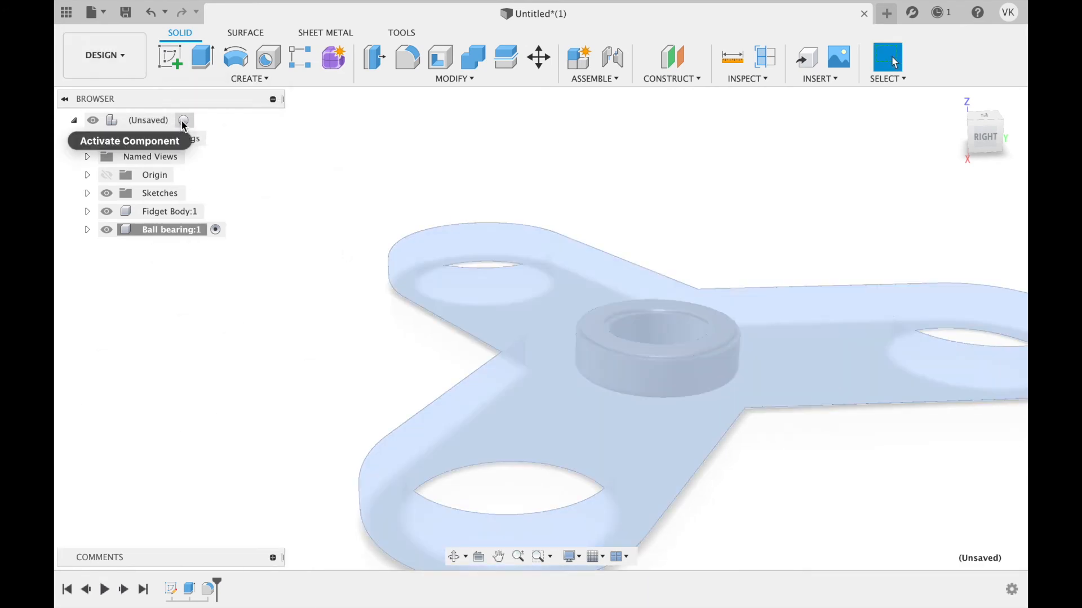
{"action": "left_click", "coordinate": [185, 120]}
{"action": "left_click", "coordinate": [693, 226]}
{"action": "middle_click_drag", "start_coordinate": [843, 463], "coordinate": [407, 197], "text": "shift"}
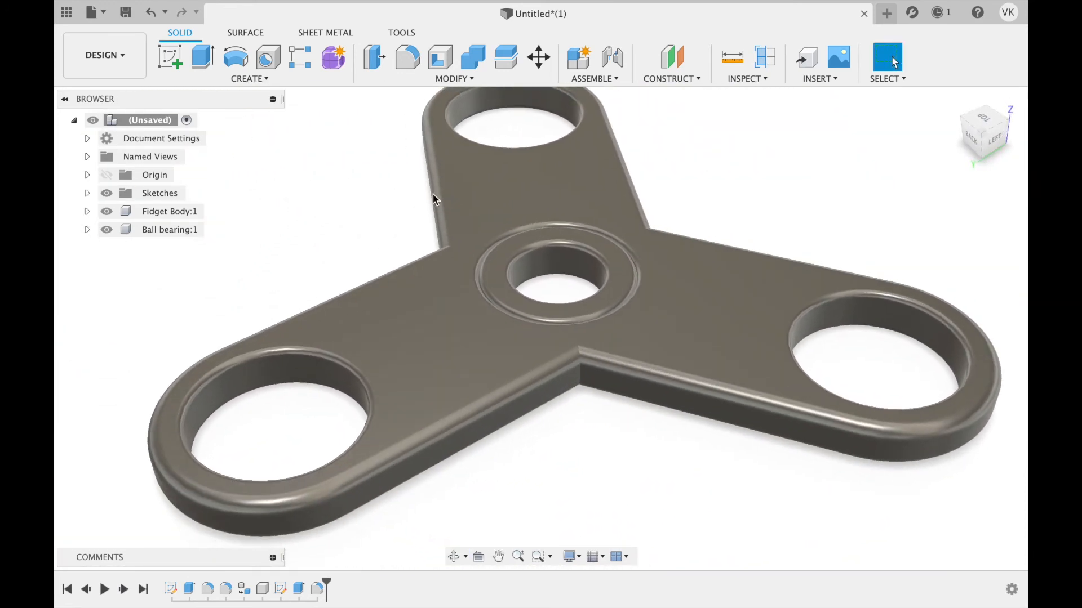
{"action": "middle_click_drag", "start_coordinate": [709, 181], "coordinate": [707, 208]}
{"action": "key", "text": "Escape"}
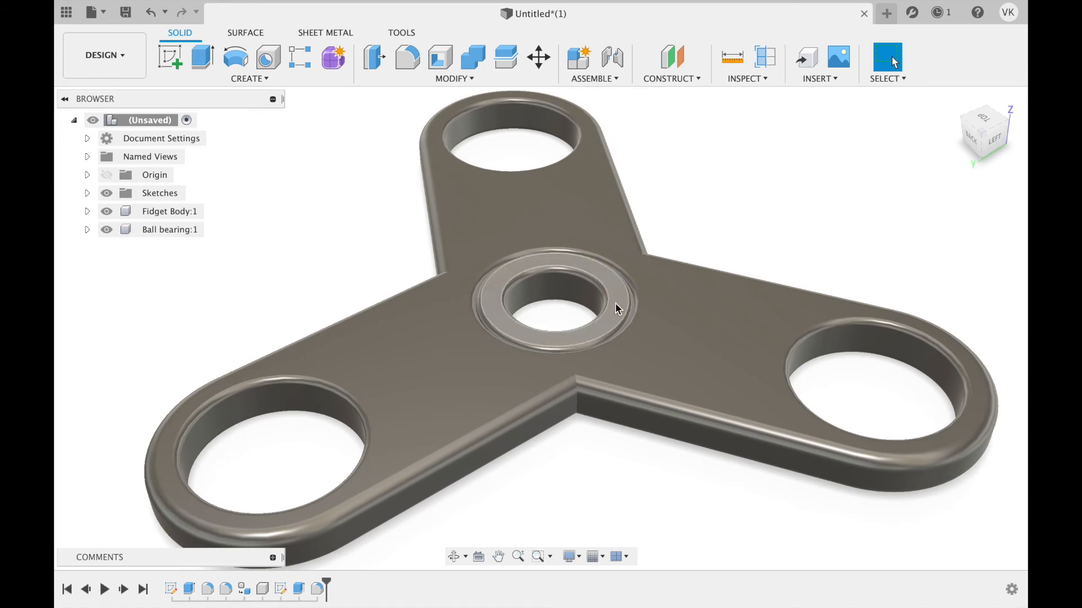
Step: Ground the Ball bearing component so that it is fixed in place
{"action": "left_click", "coordinate": [163, 231]}
{"action": "right_click", "coordinate": [162, 230]}
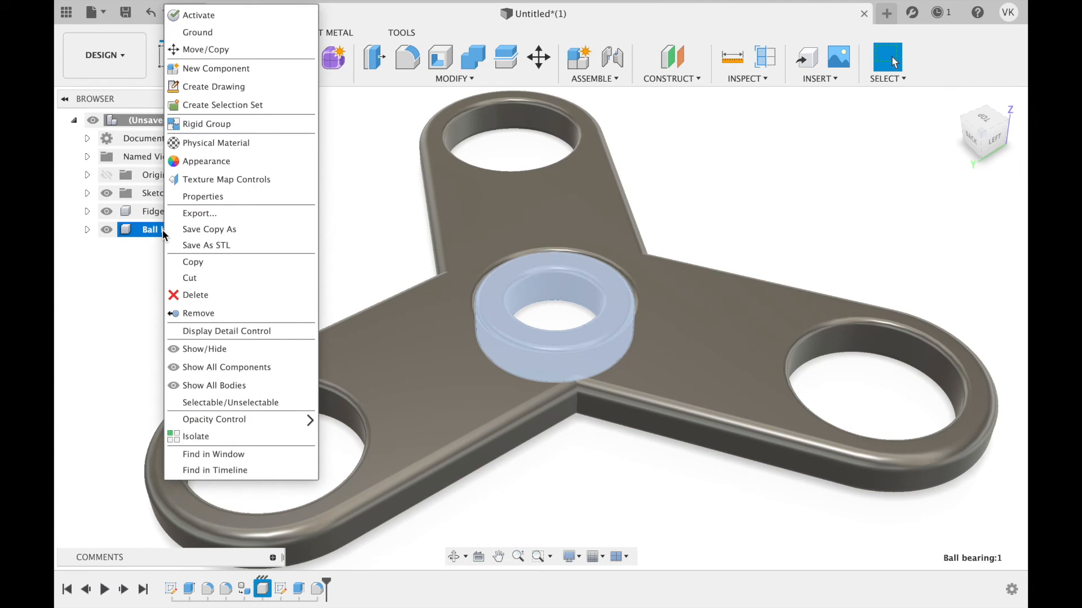
{"action": "left_click", "coordinate": [244, 36]}
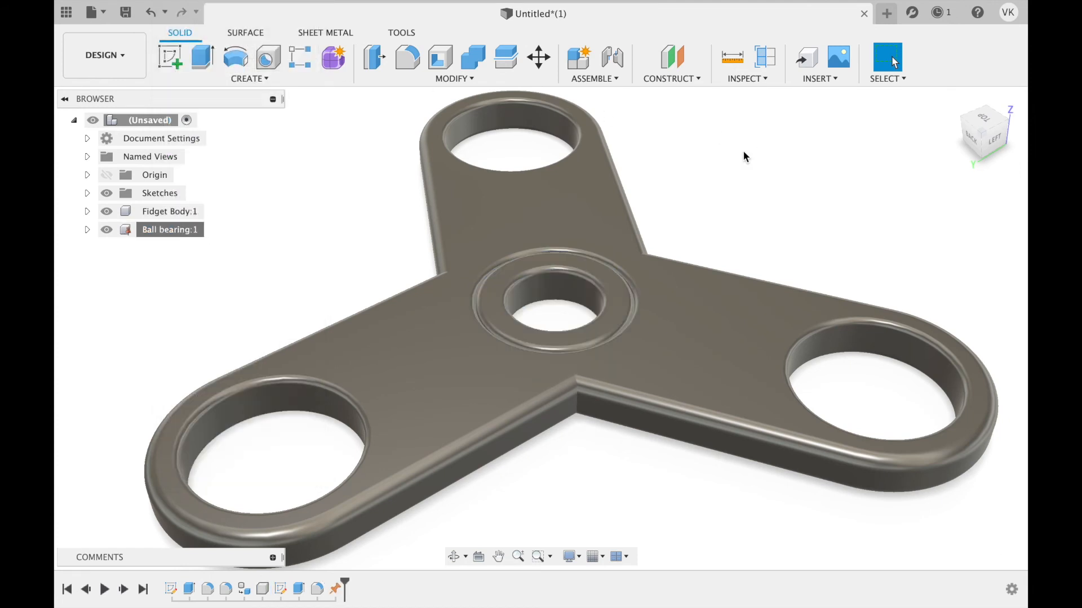
Step: Create a revolute joint about the Z axis between the Fidget Body's central hole and the Ball bearing's centre
{"action": "left_click", "coordinate": [595, 78]}
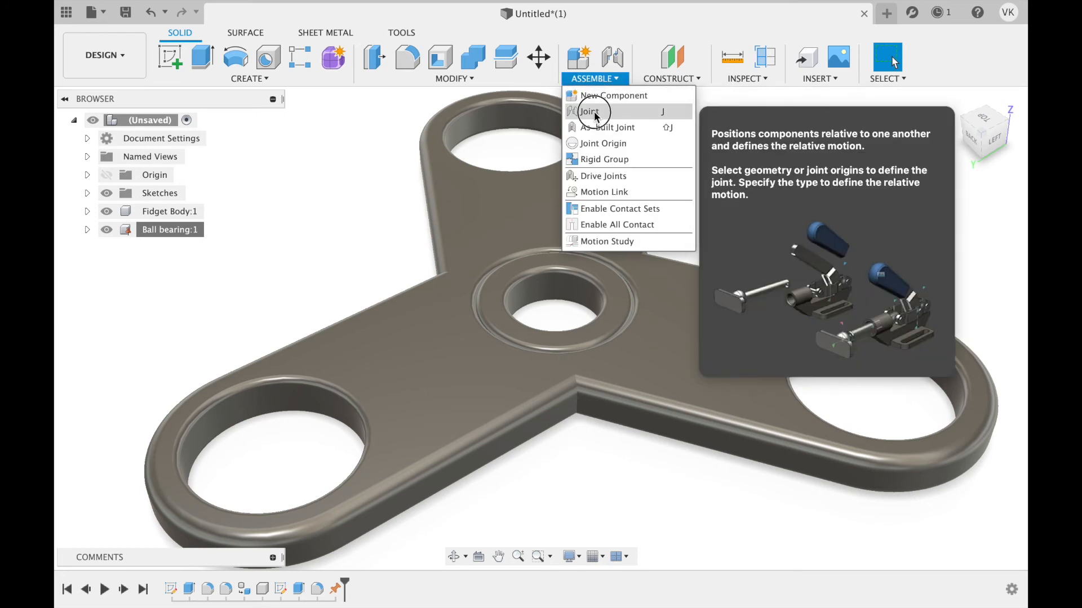
{"action": "left_click", "coordinate": [595, 112]}
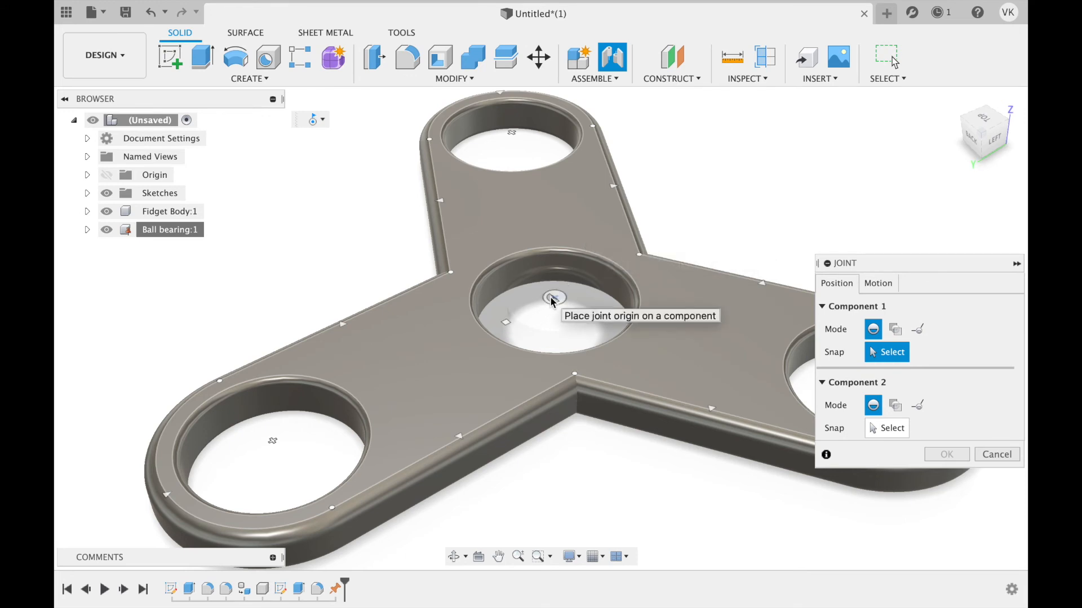
{"action": "left_click", "coordinate": [552, 298]}
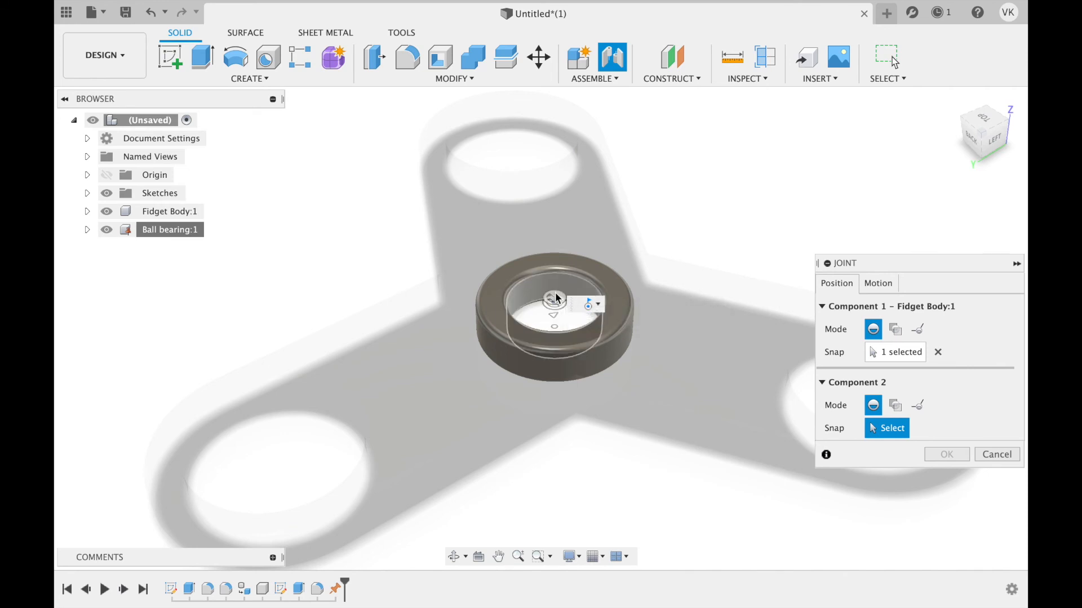
{"action": "left_click", "coordinate": [556, 298]}
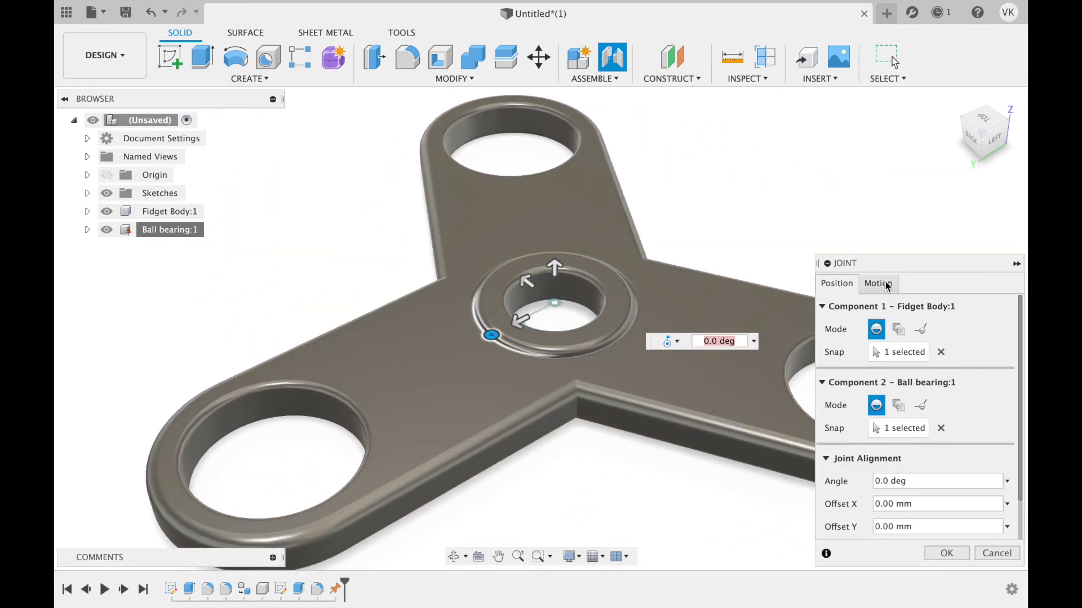
{"action": "left_click", "coordinate": [886, 285]}
{"action": "left_click", "coordinate": [878, 309]}
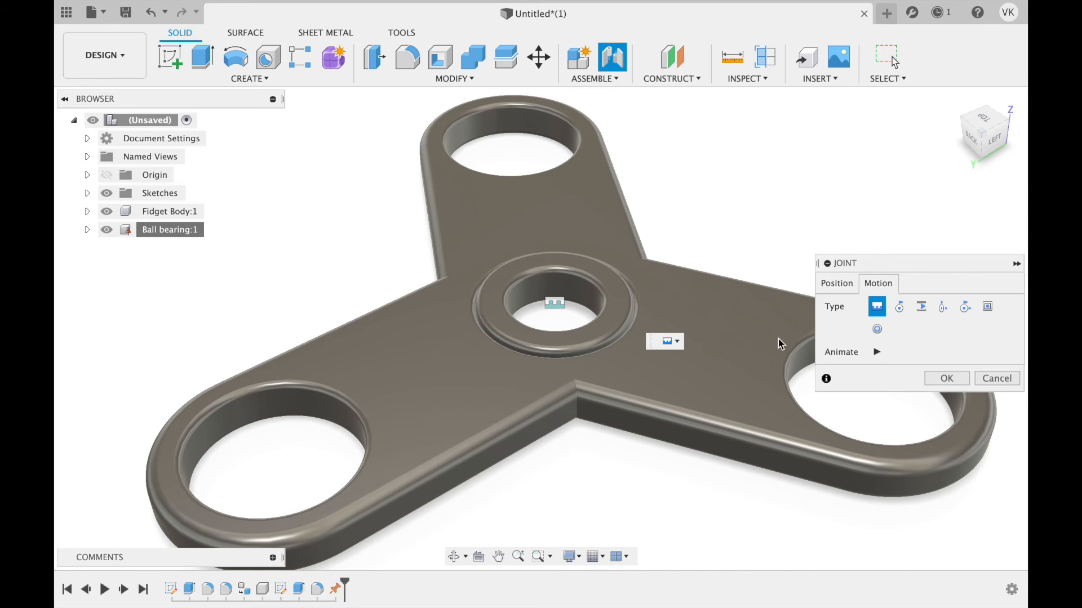
{"action": "left_click", "coordinate": [904, 307]}
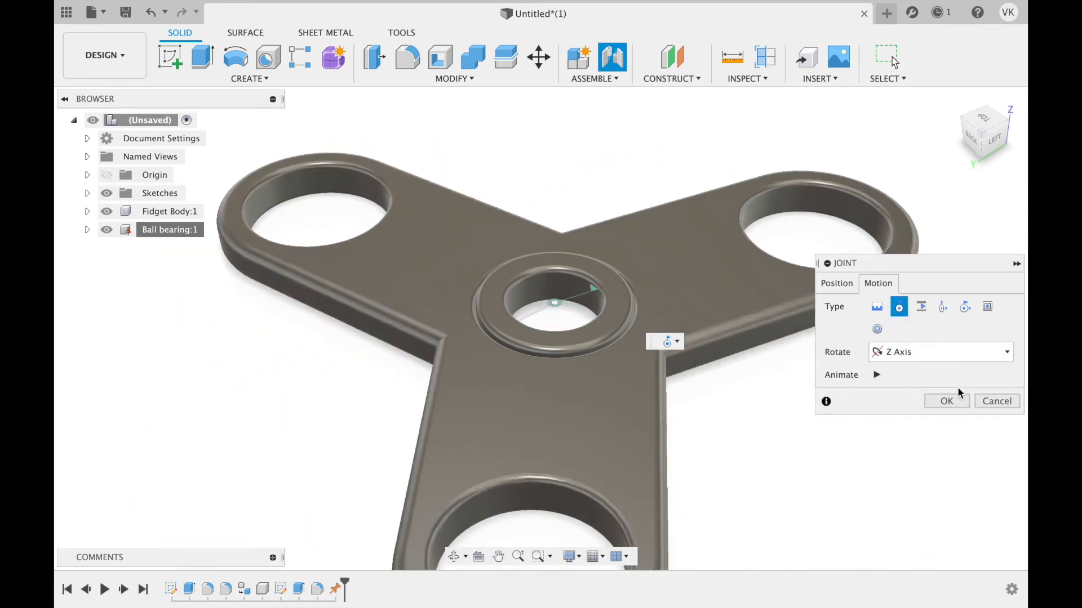
{"action": "left_click", "coordinate": [947, 401]}
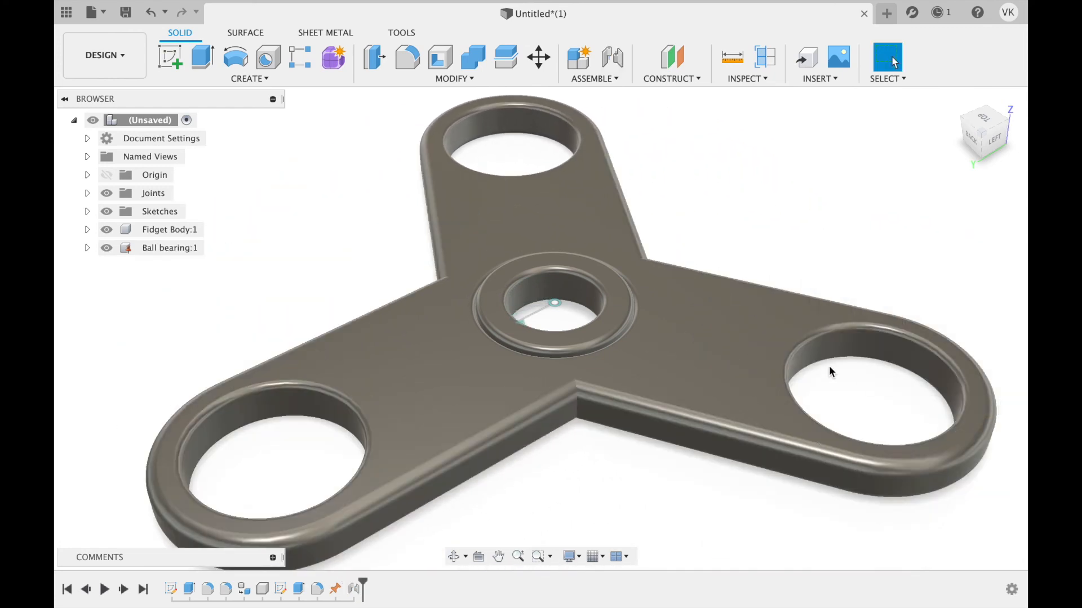
Step: Rotate the Fidget Body around the bearing to test the joint, and view the assembly from the home orientation
{"action": "left_click_drag", "start_coordinate": [709, 341], "coordinate": [680, 500]}
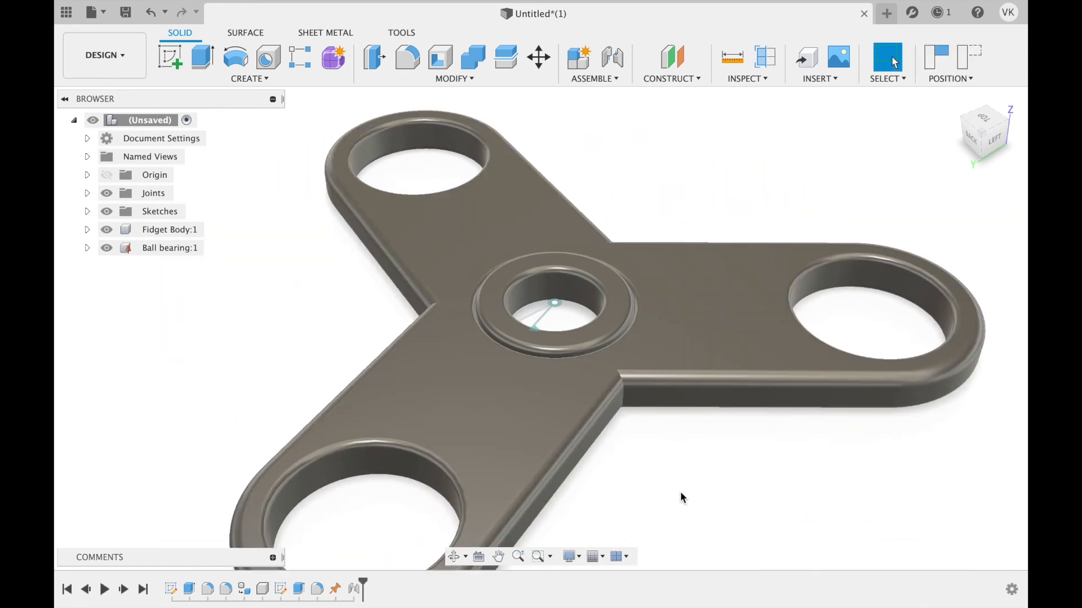
{"action": "left_click", "coordinate": [954, 101]}
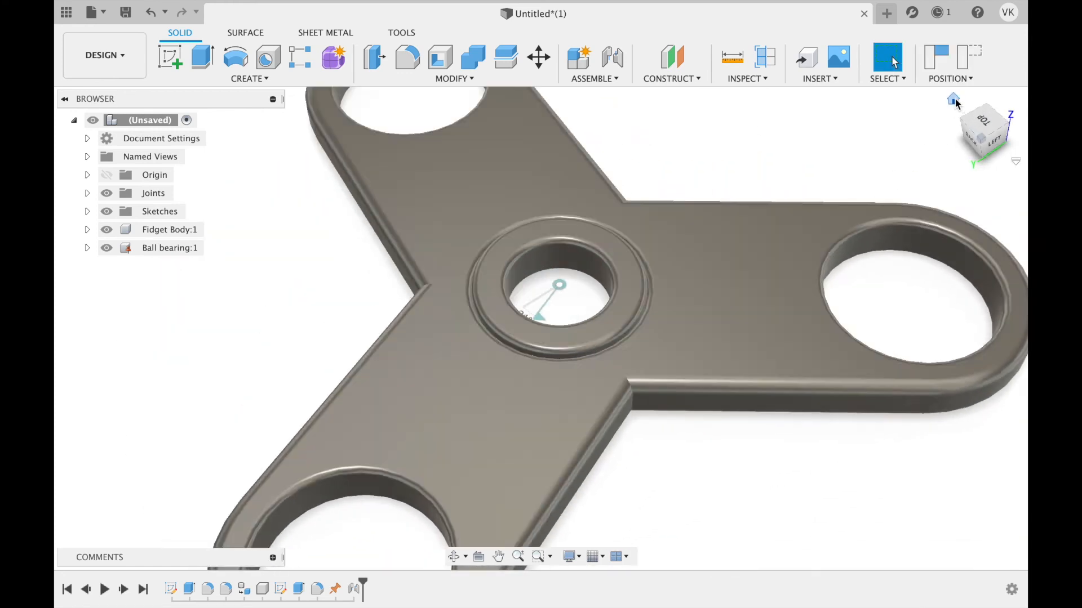
{"action": "scroll", "coordinate": [598, 374], "scroll_direction": "up", "scroll_amount": 3}
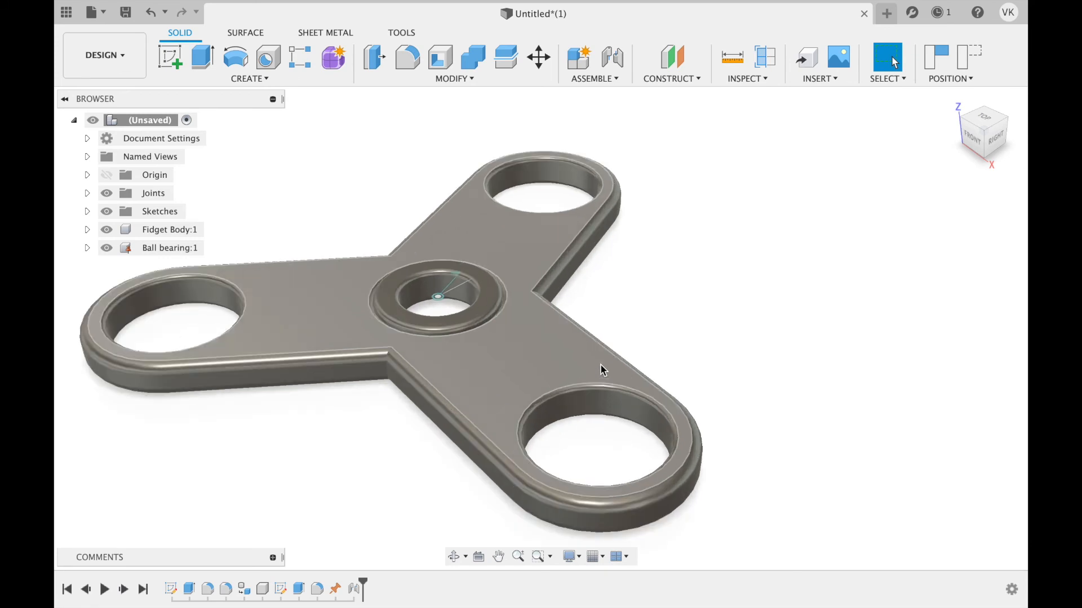
{"action": "middle_click_drag", "start_coordinate": [686, 316], "coordinate": [779, 306]}
{"action": "key", "text": "Escape"}
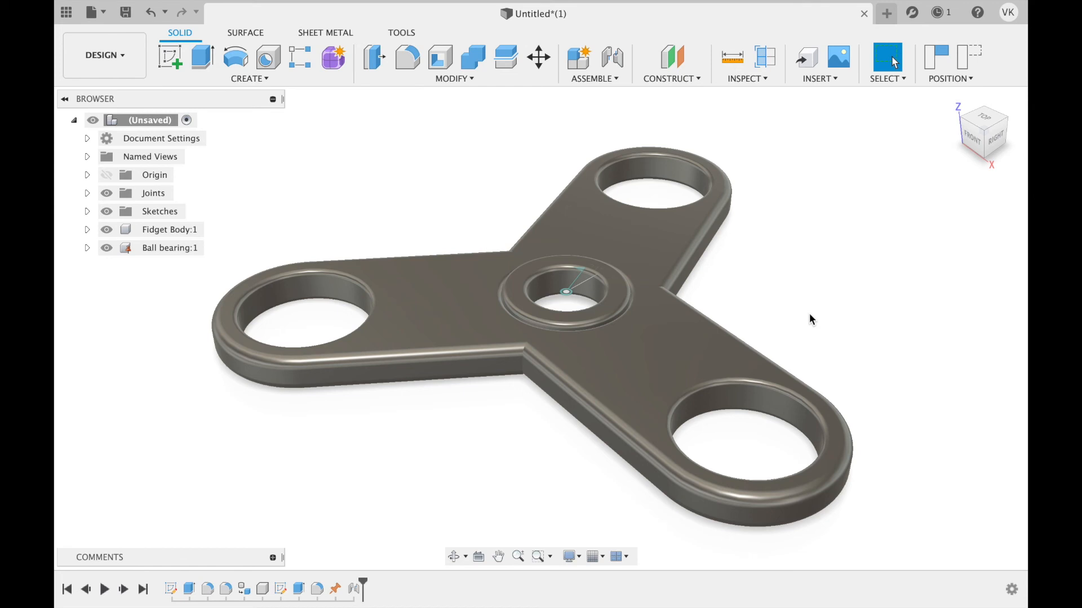
Step: Open the appearance settings and search the appearance library for "plastic"
{"action": "key", "text": "a"}
{"action": "scroll", "coordinate": [780, 429], "scroll_direction": "down", "scroll_amount": 1}
{"action": "scroll", "coordinate": [781, 423], "scroll_direction": "down", "scroll_amount": 5}
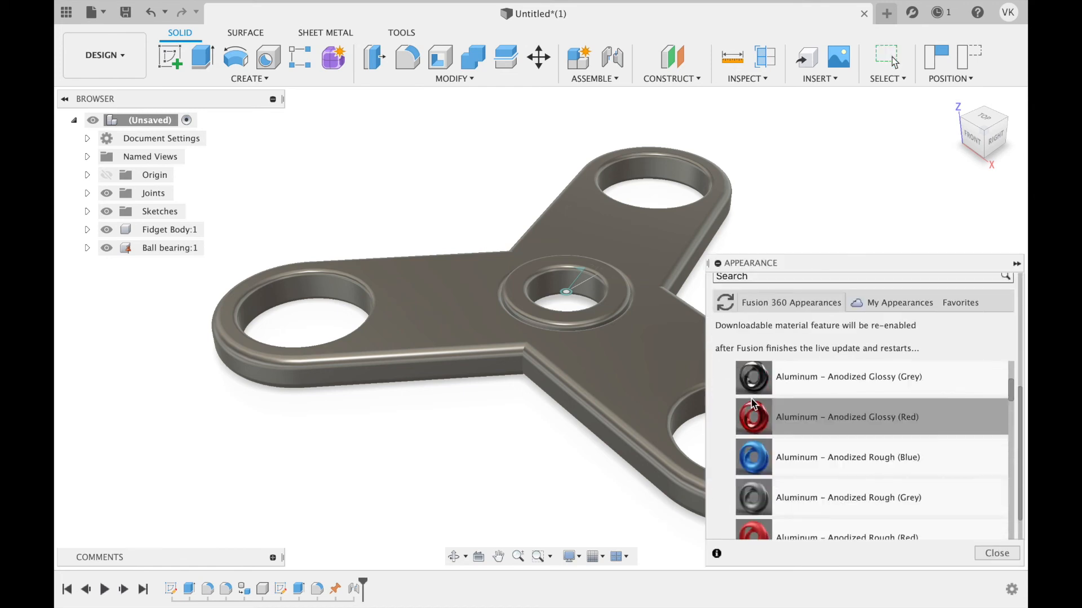
{"action": "scroll", "coordinate": [753, 404], "scroll_direction": "down", "scroll_amount": 10}
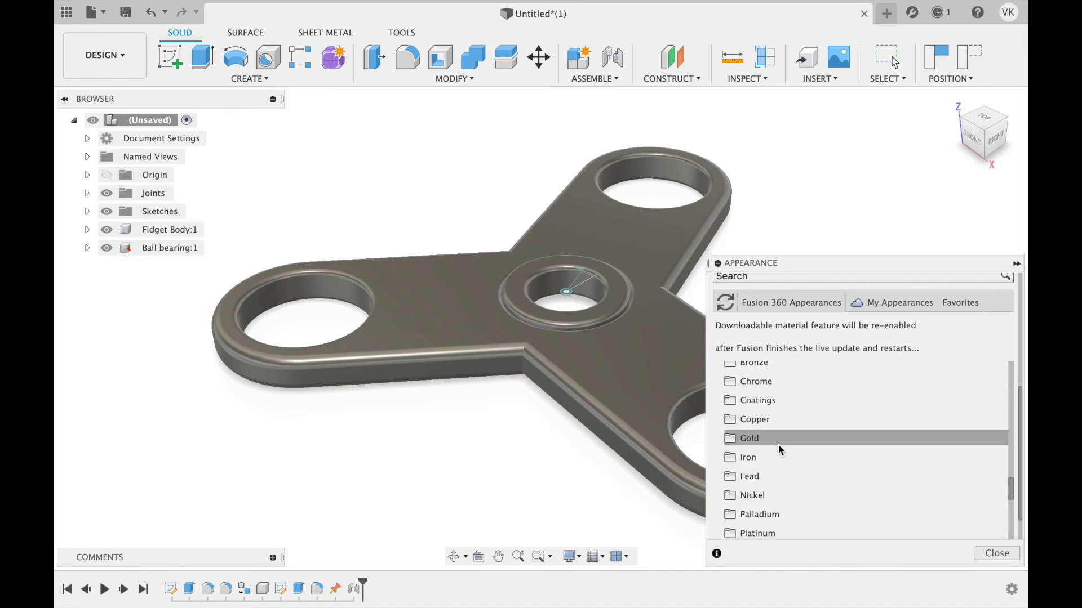
{"action": "scroll", "coordinate": [749, 469], "scroll_direction": "down", "scroll_amount": 8}
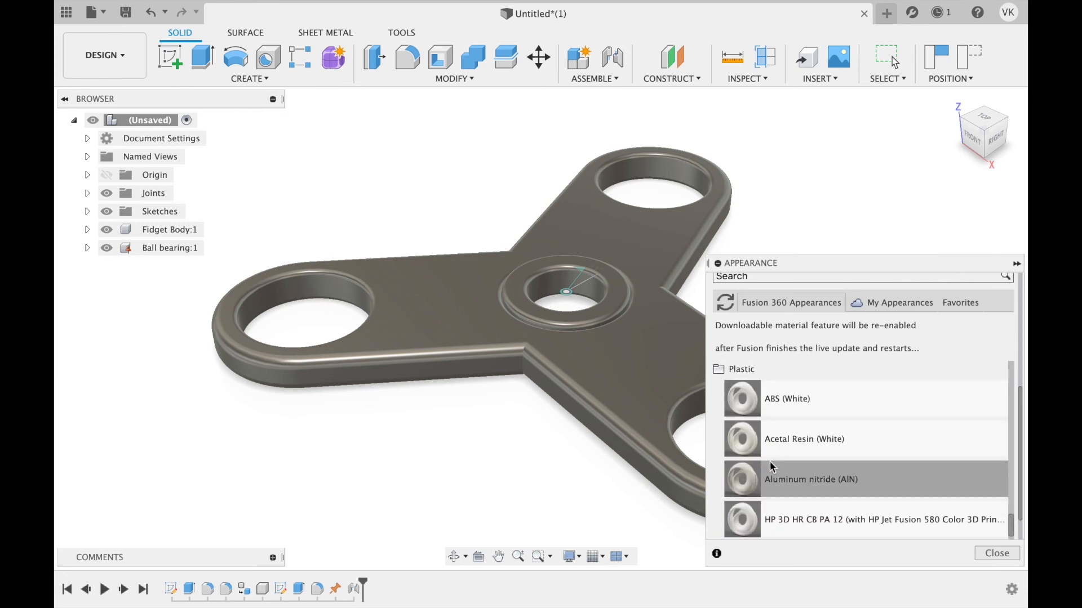
{"action": "scroll", "coordinate": [769, 433], "scroll_direction": "up", "scroll_amount": 8}
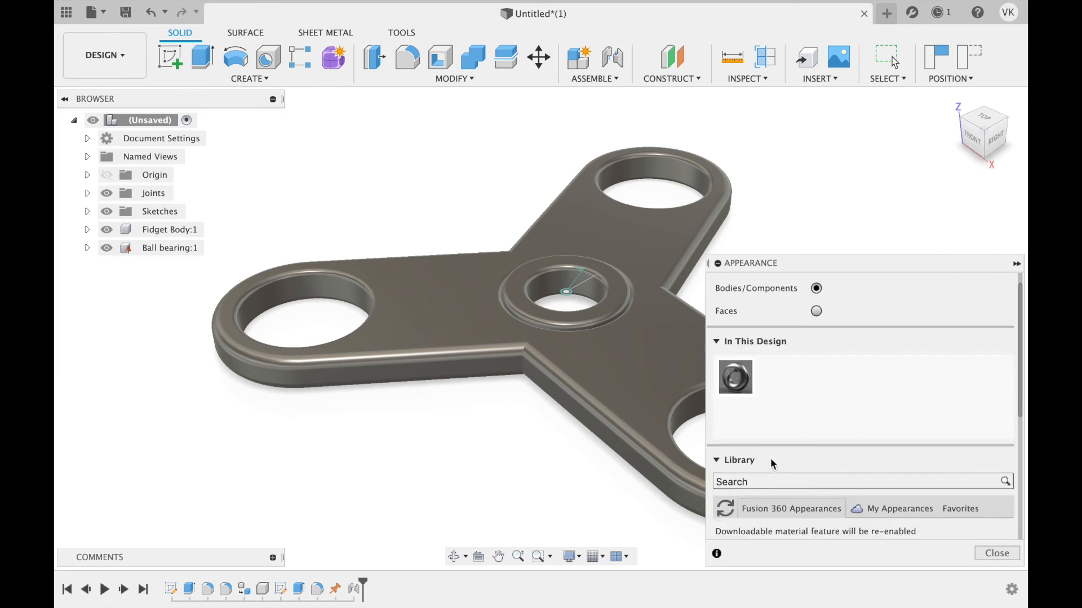
{"action": "scroll", "coordinate": [771, 460], "scroll_direction": "down", "scroll_amount": 1}
{"action": "left_click", "coordinate": [769, 457]}
{"action": "type", "text": "plastic"}
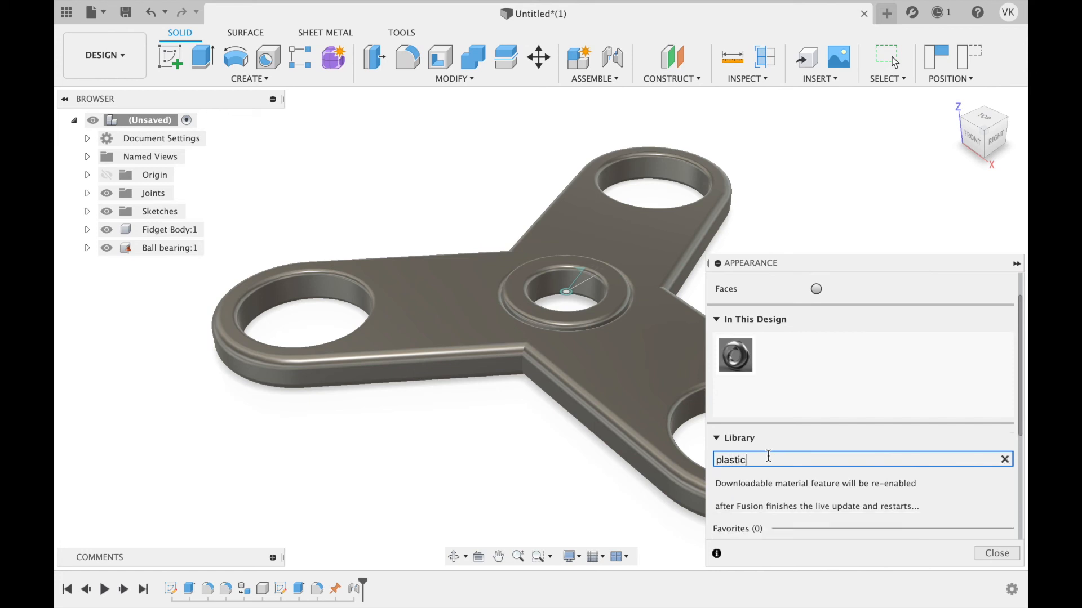
Step: Apply the ABS (White) appearance from the Fusion 360 library to the Fidget Body
{"action": "scroll", "coordinate": [806, 478], "scroll_direction": "down", "scroll_amount": 3}
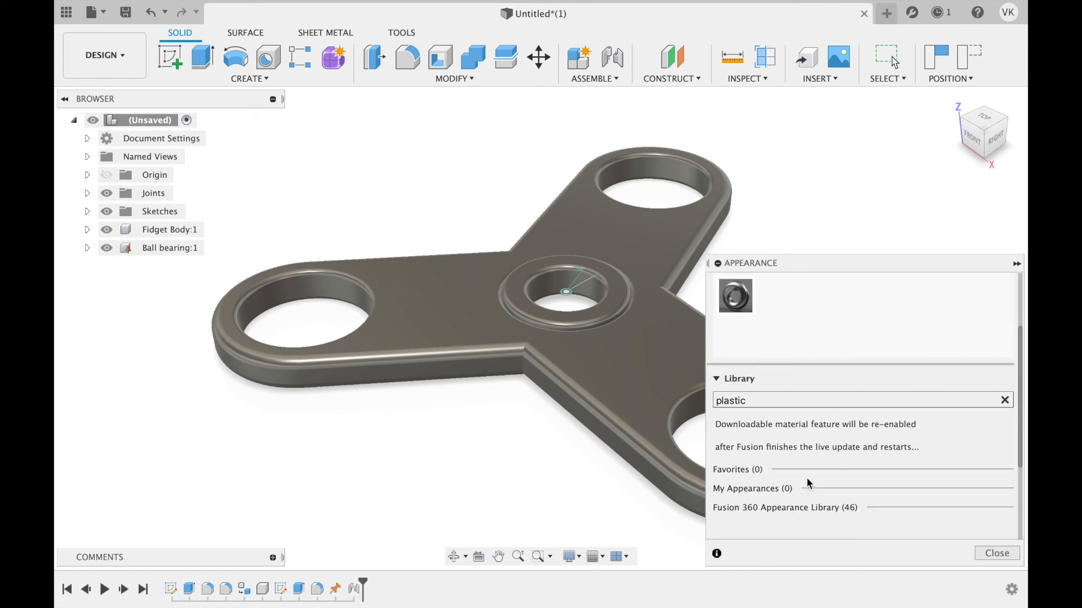
{"action": "left_click", "coordinate": [806, 497]}
{"action": "scroll", "coordinate": [824, 481], "scroll_direction": "down", "scroll_amount": 2}
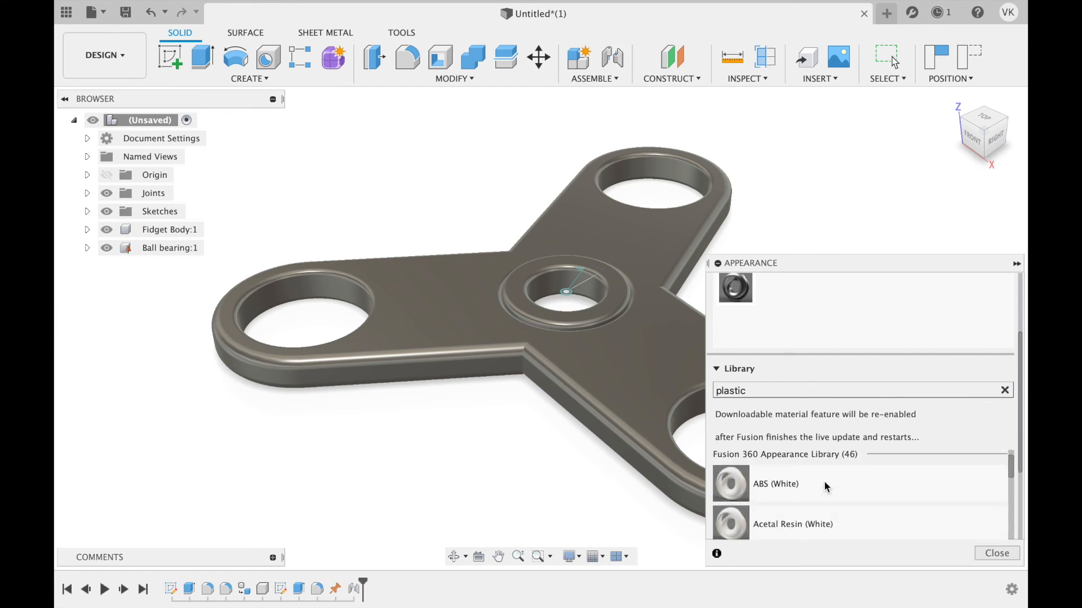
{"action": "left_click", "coordinate": [796, 483]}
{"action": "left_click_drag", "start_coordinate": [796, 483], "coordinate": [623, 362]}
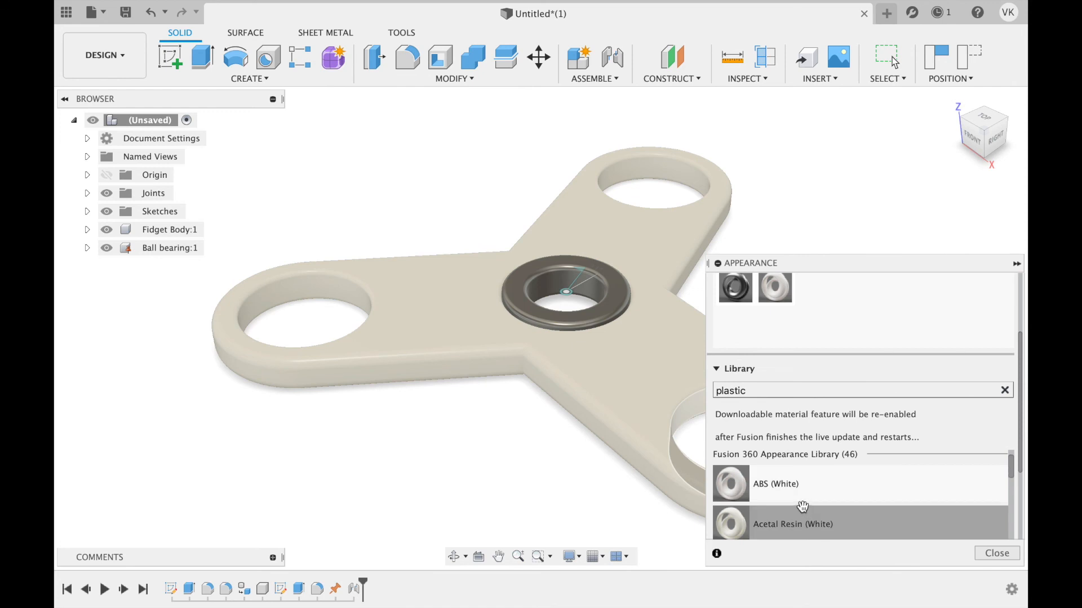
Step: Edit the ABS (White) appearance used in this design, changing its colour to bright green (RGB 91, 245, 34)
{"action": "scroll", "coordinate": [802, 506], "scroll_direction": "up", "scroll_amount": 5}
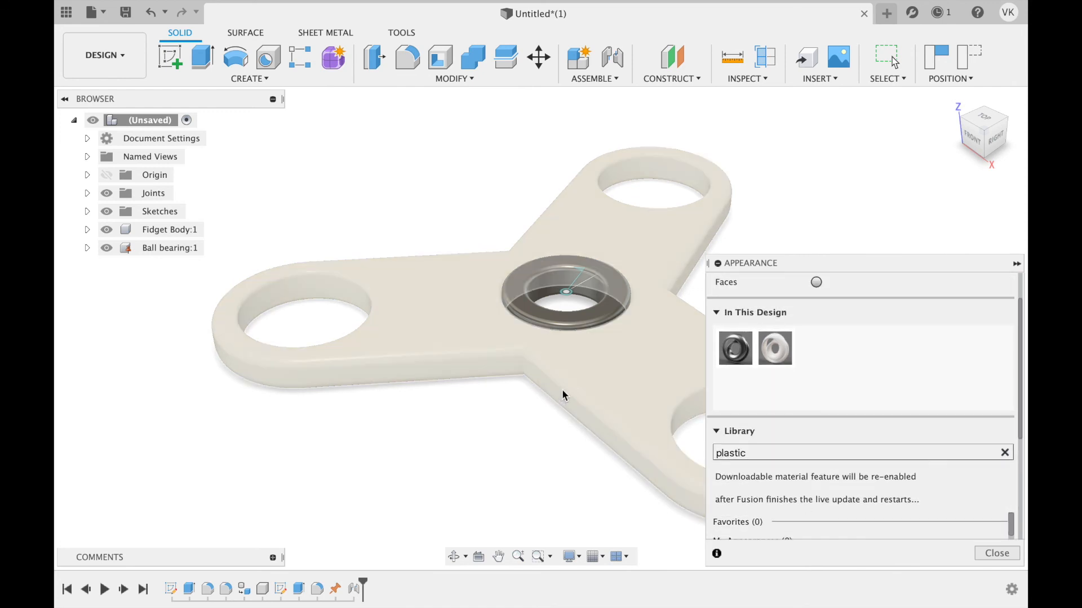
{"action": "right_click", "coordinate": [783, 354]}
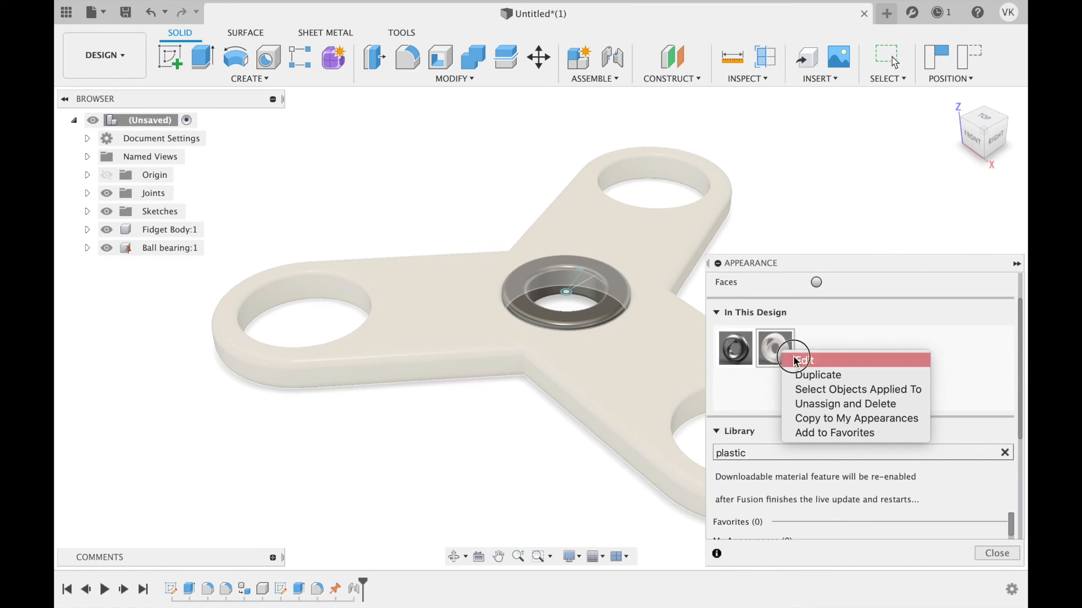
{"action": "left_click", "coordinate": [796, 362]}
{"action": "left_click_drag", "start_coordinate": [667, 334], "coordinate": [553, 349]}
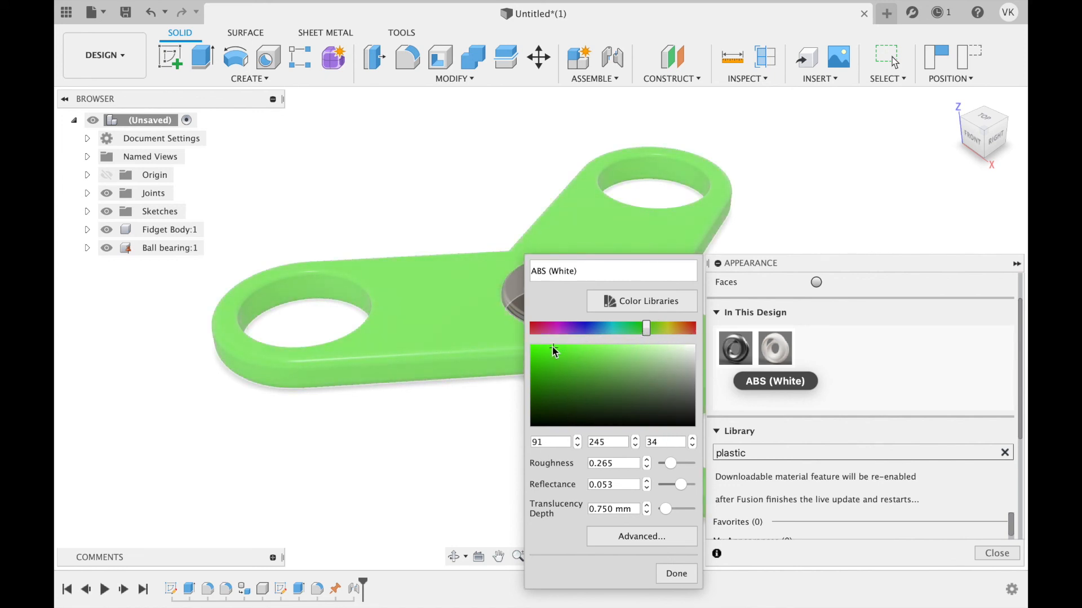
{"action": "left_click", "coordinate": [676, 573]}
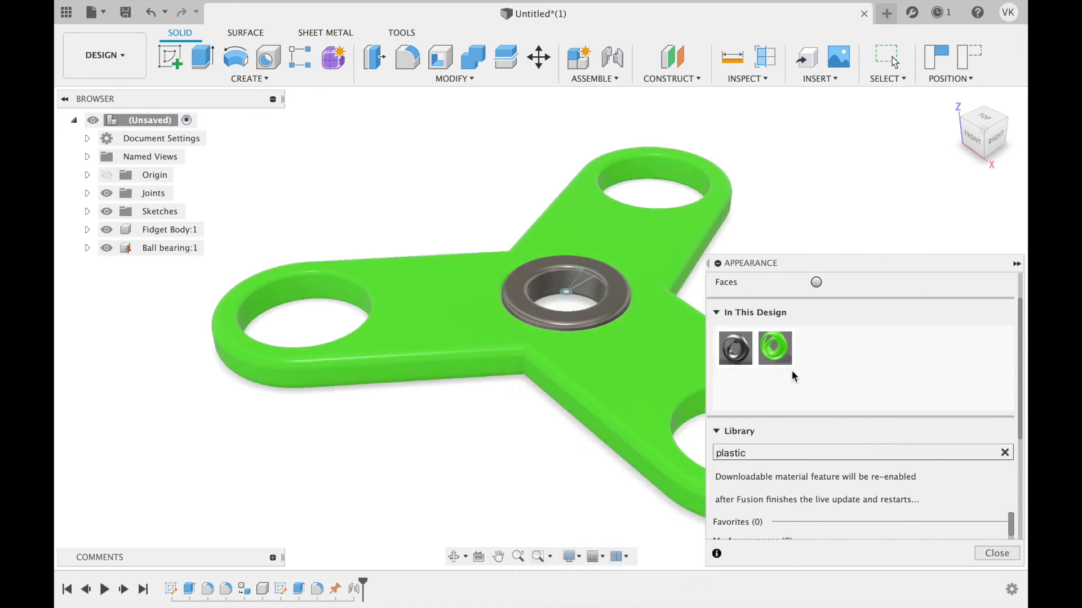
Step: Clear the library search and apply Aluminum - Anodized Glossy (Grey) to the Ball bearing, closing the appearance settings
{"action": "scroll", "coordinate": [834, 478], "scroll_direction": "down", "scroll_amount": 3}
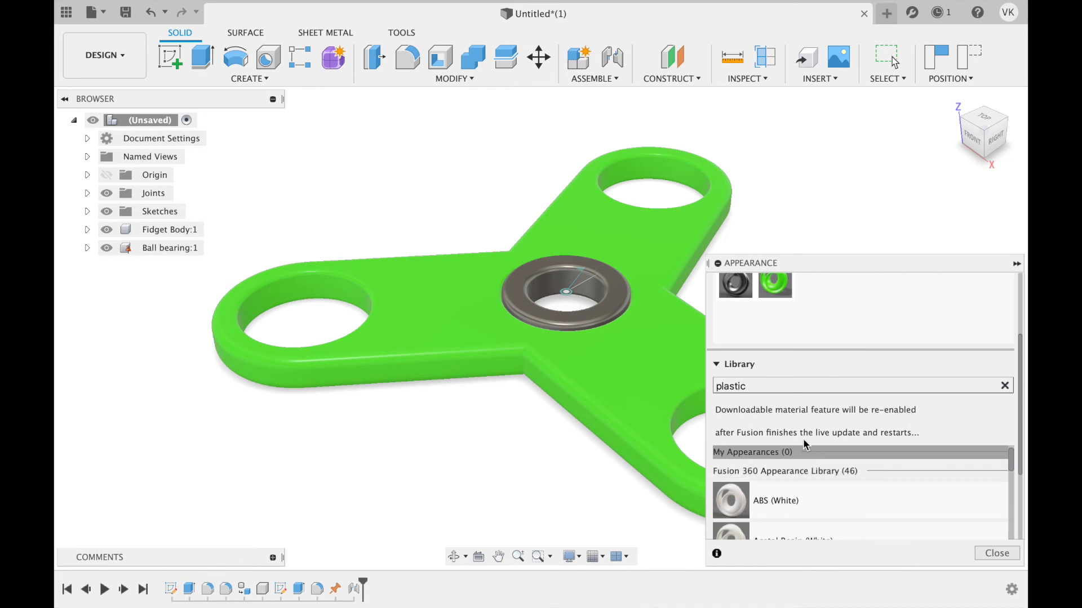
{"action": "left_click", "coordinate": [1005, 387]}
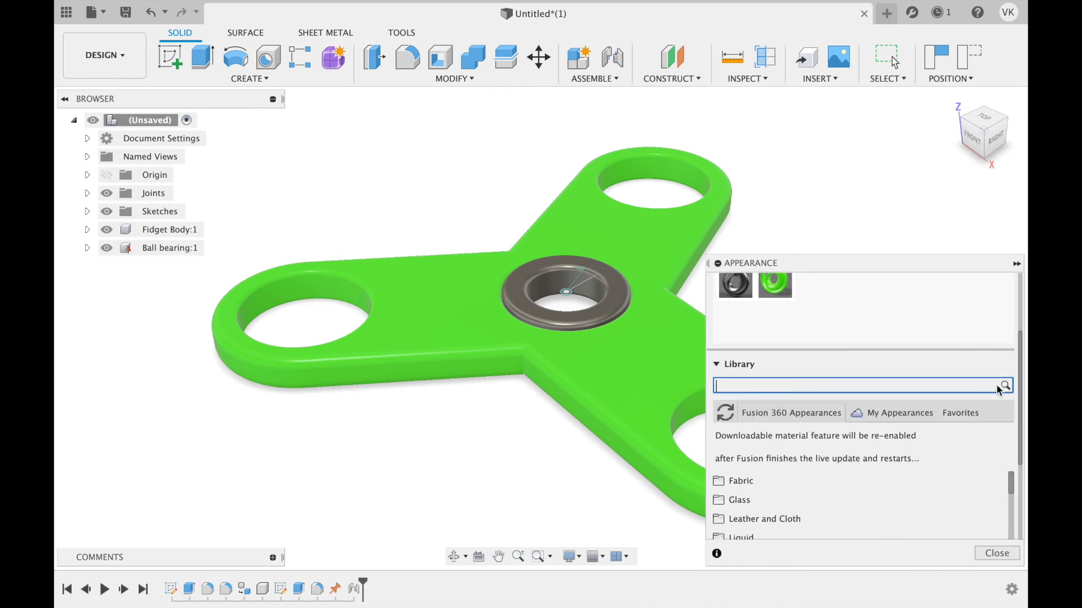
{"action": "scroll", "coordinate": [792, 488], "scroll_direction": "down", "scroll_amount": 3}
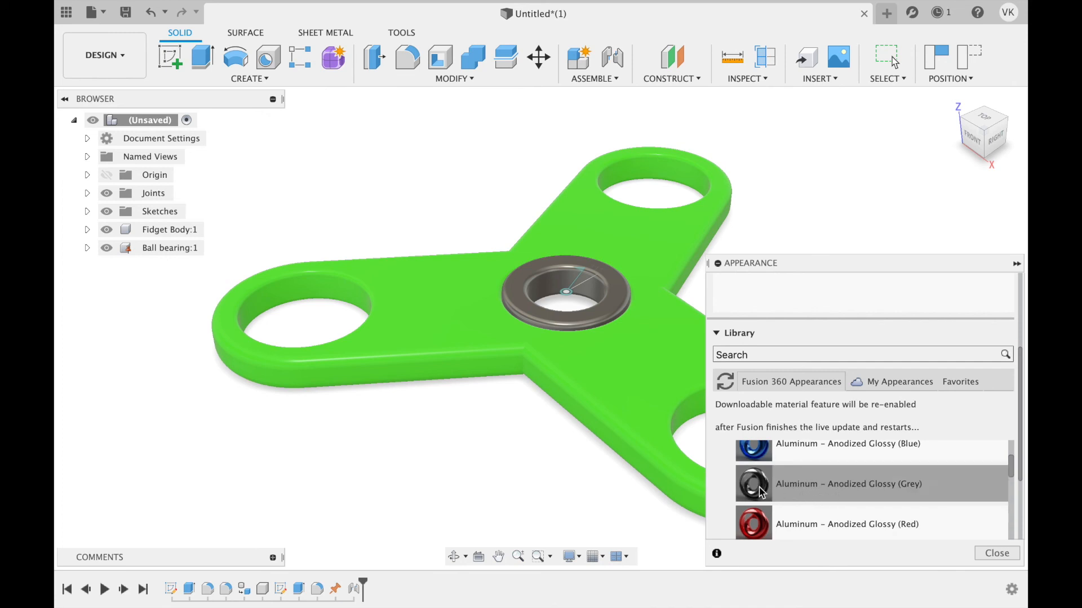
{"action": "left_click_drag", "start_coordinate": [762, 491], "coordinate": [579, 310]}
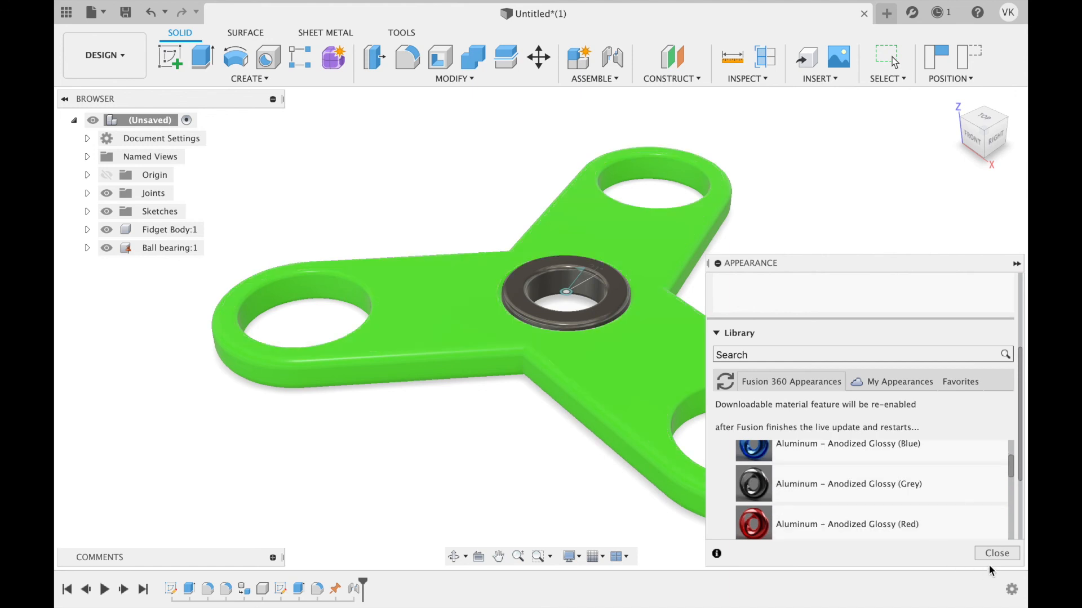
{"action": "left_click", "coordinate": [994, 554]}
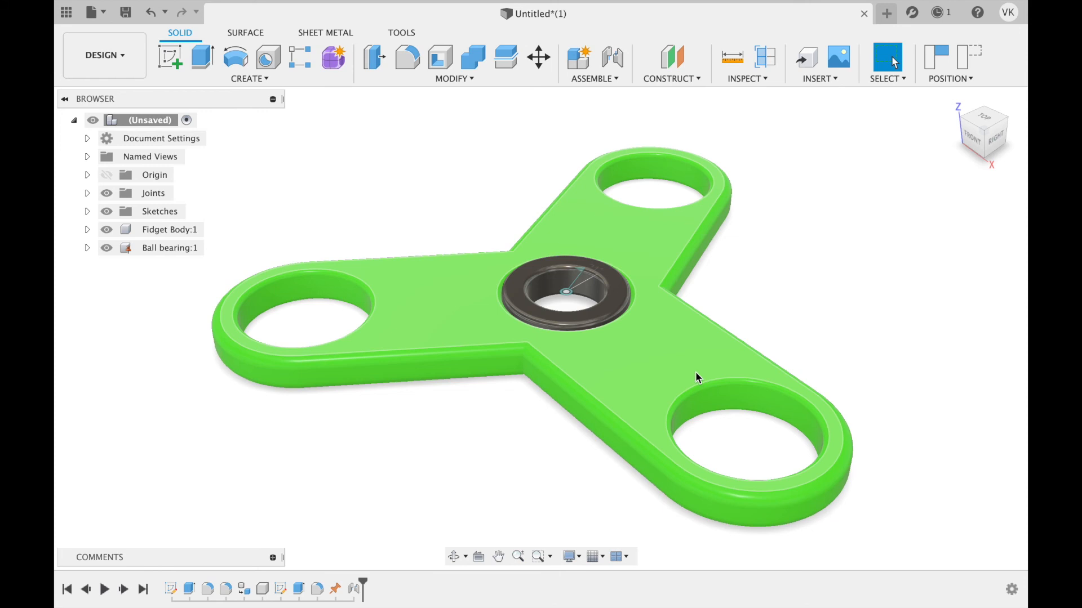
Step: Turn the Fidget Body around the bearing, play the animation of the Rev1 joint, and end it
{"action": "middle_click_drag", "start_coordinate": [696, 374], "coordinate": [507, 390], "text": "shift"}
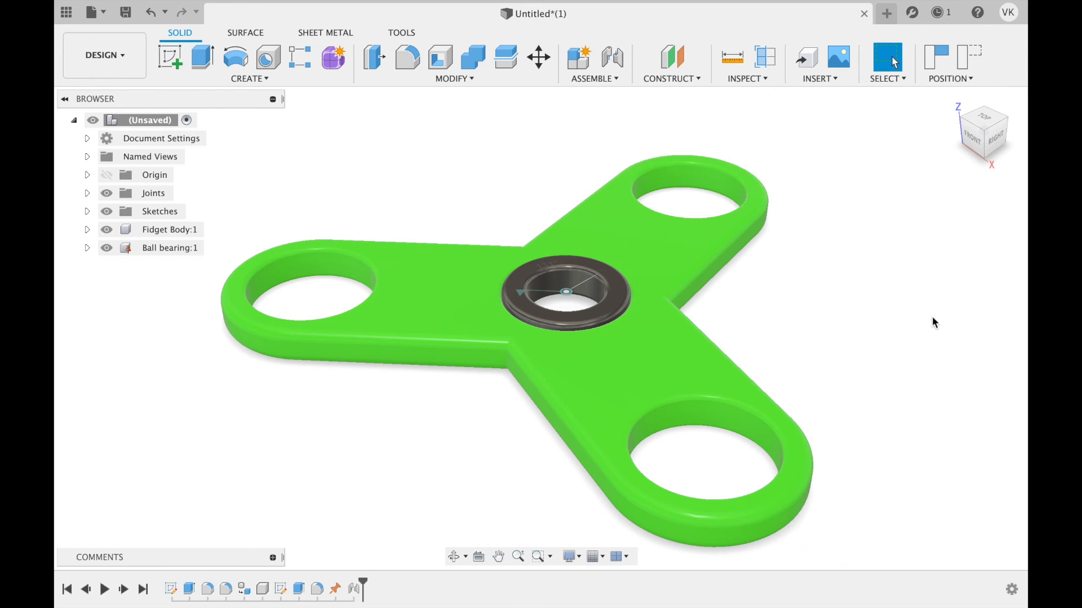
{"action": "left_click", "coordinate": [87, 194]}
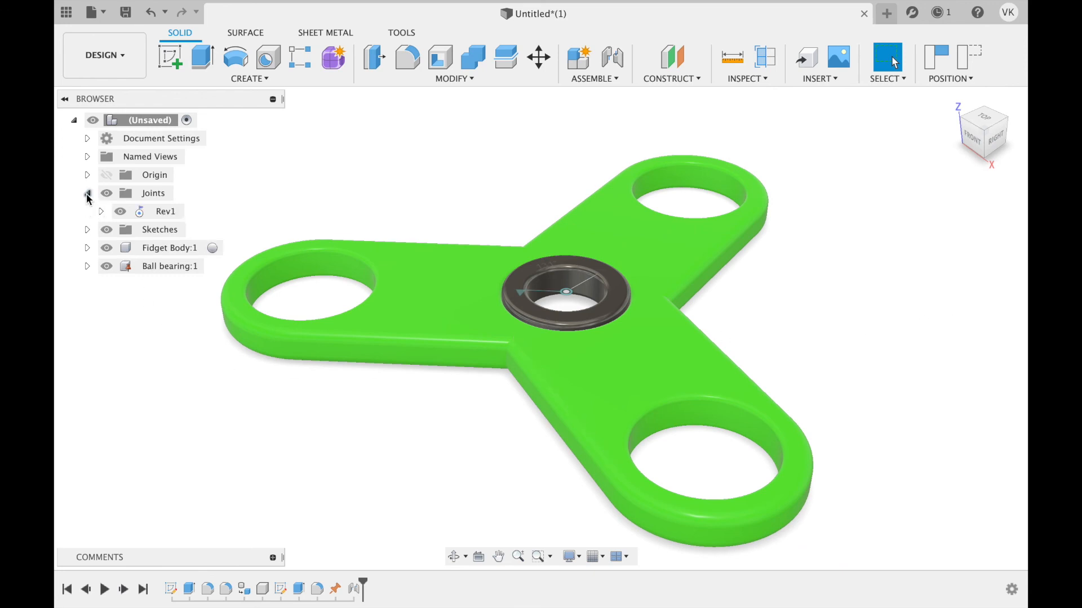
{"action": "right_click", "coordinate": [162, 212]}
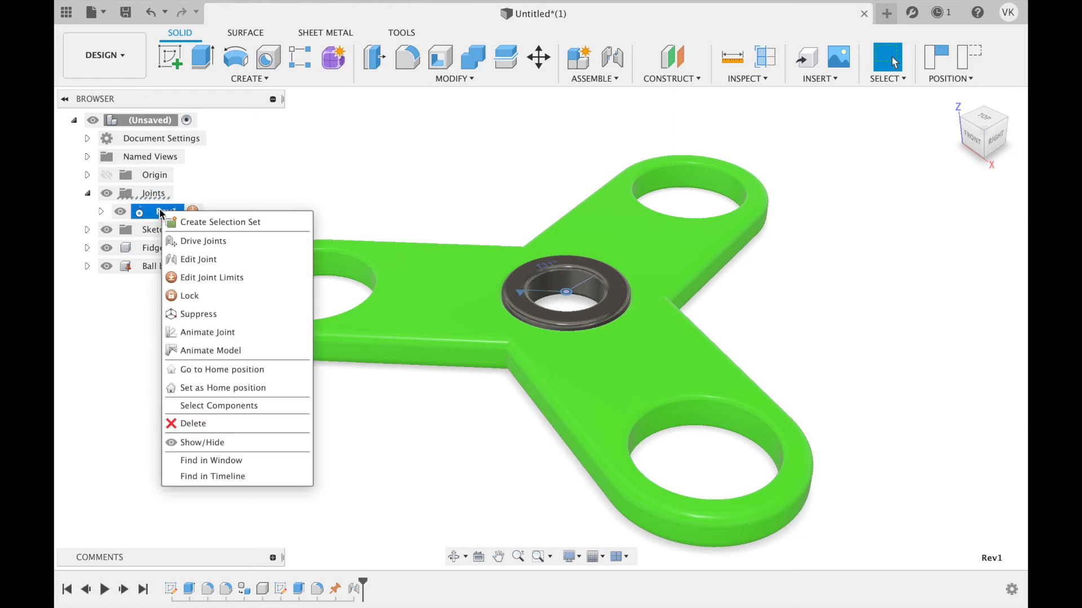
{"action": "left_click", "coordinate": [218, 334]}
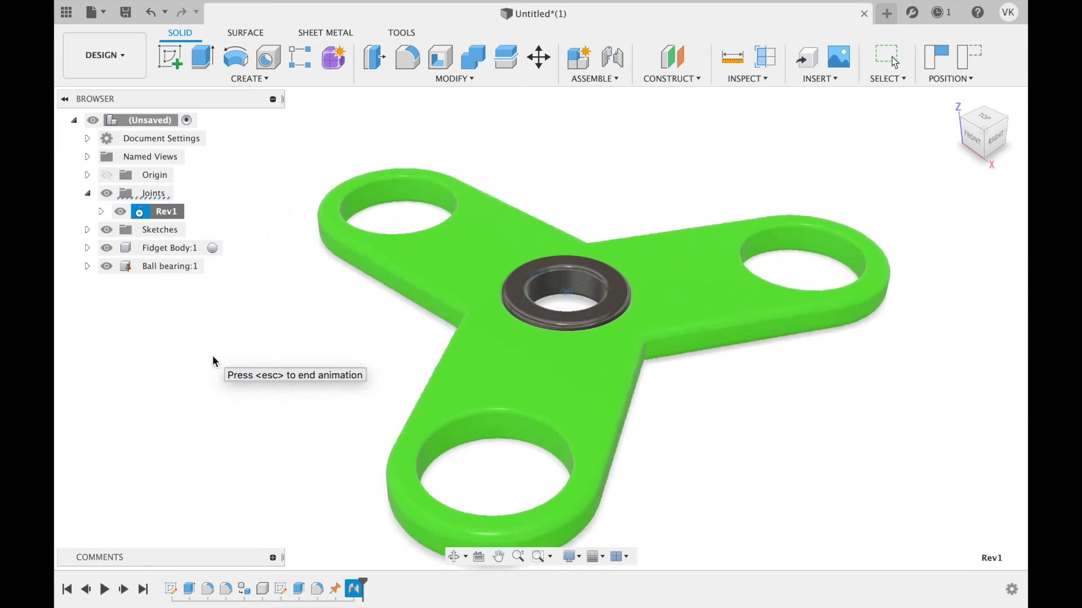
{"action": "key", "text": "Escape"}
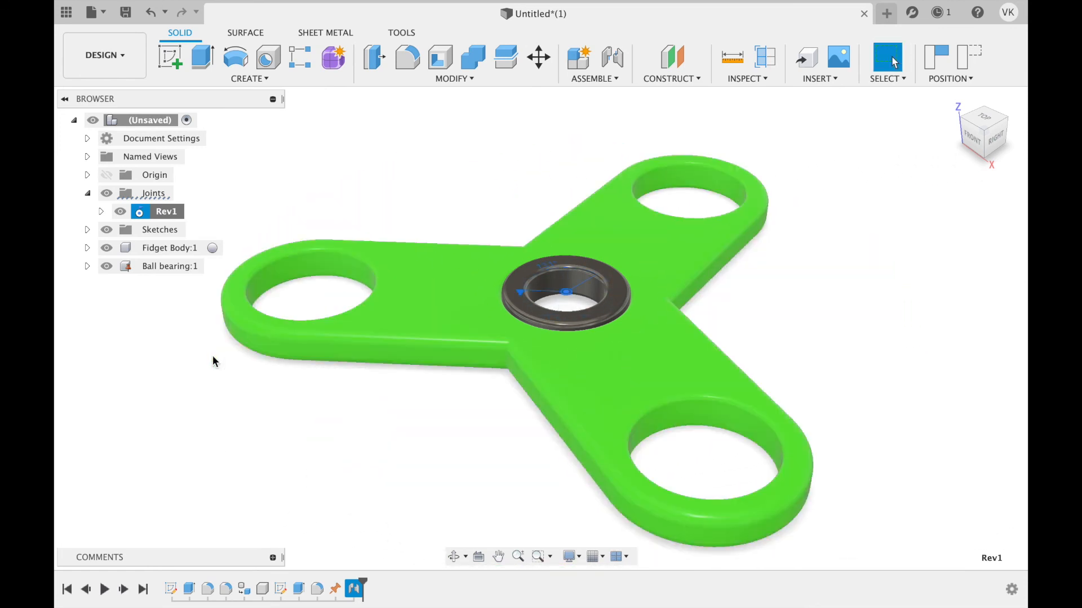